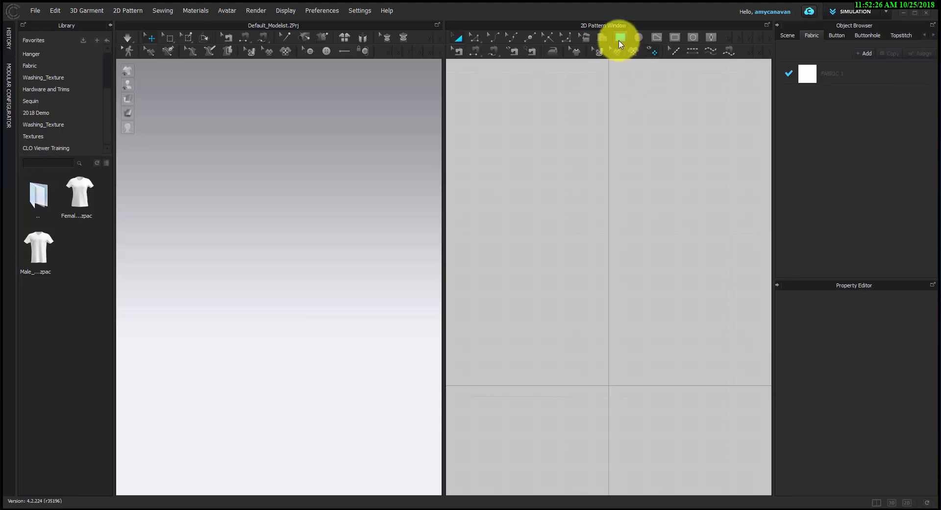
Create a 74 cm by 74 cm rectangular pattern piece in the 2D Pattern Window.
{"action": "left_click", "coordinate": [619, 41]}
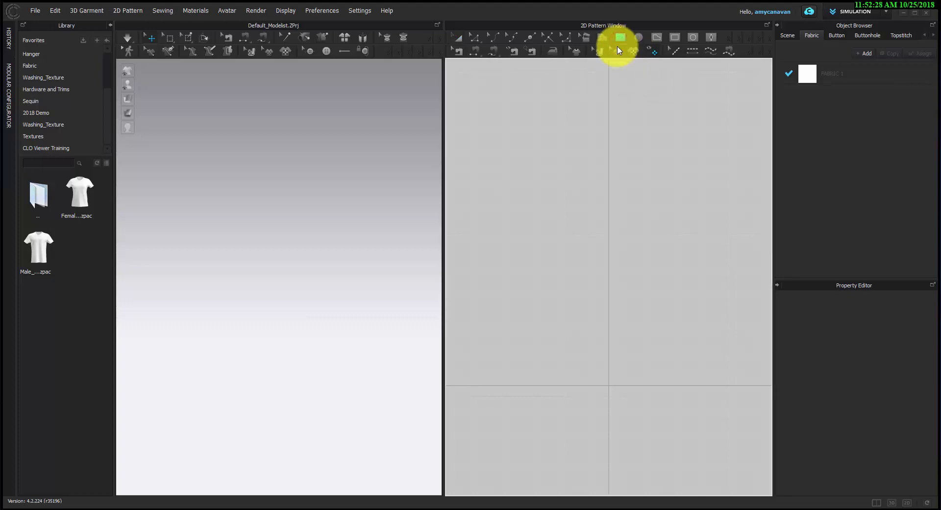
{"action": "left_click", "coordinate": [554, 255]}
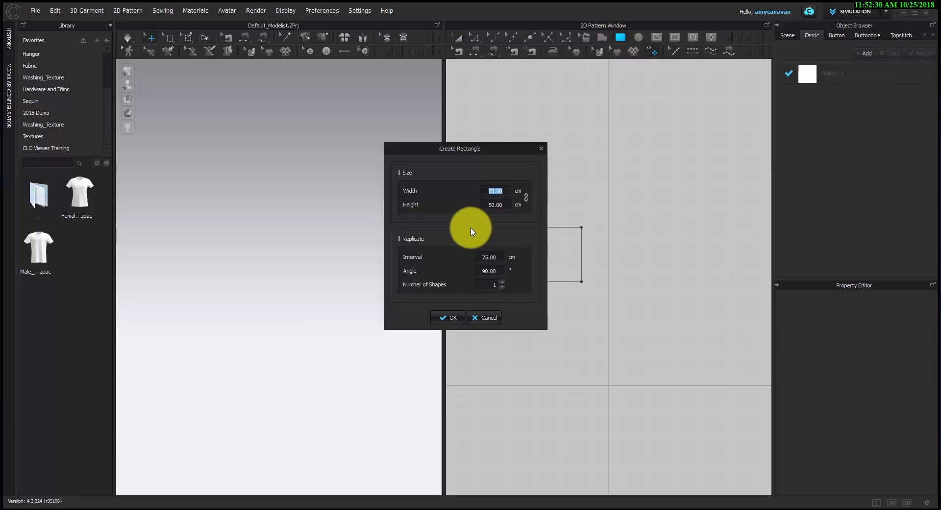
{"action": "type", "text": "74"}
{"action": "left_click", "coordinate": [485, 204]}
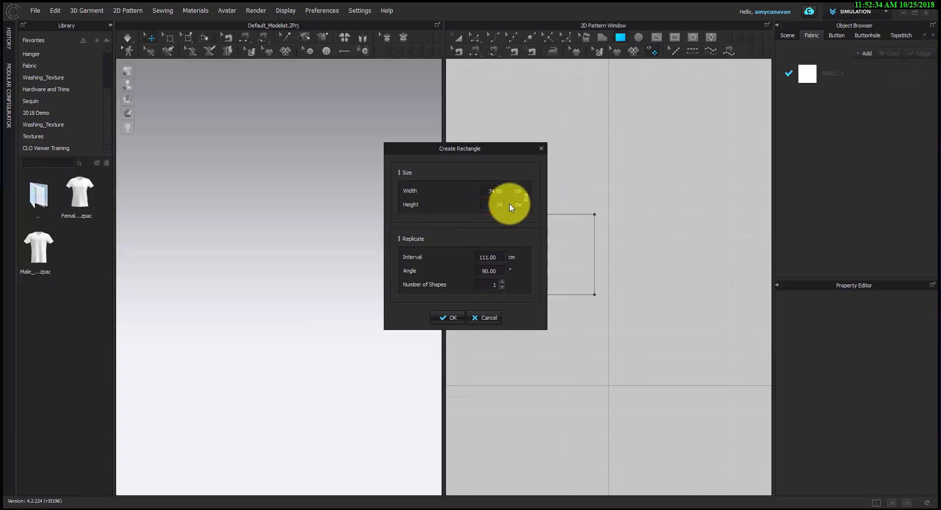
{"action": "left_click_drag", "start_coordinate": [491, 151], "coordinate": [447, 161]}
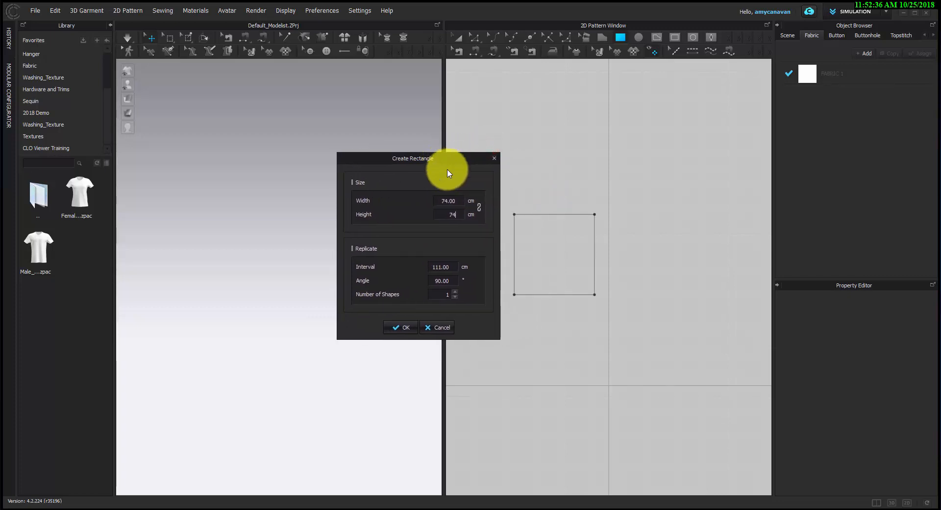
{"action": "left_click", "coordinate": [401, 327]}
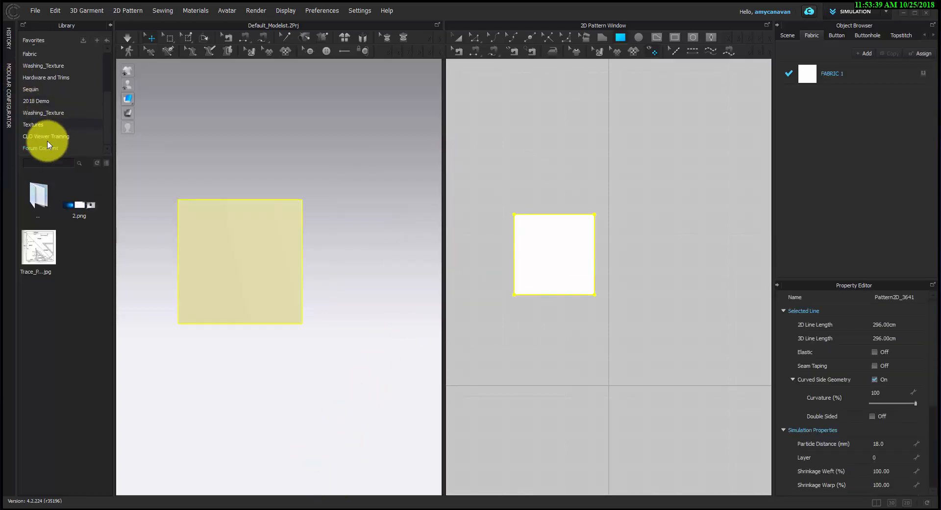
Apply the Trace_Patterns.jpg image from the Forum Content library folder to the square pattern as its Texture map.
{"action": "left_click", "coordinate": [40, 148]}
{"action": "double_click", "coordinate": [44, 254]}
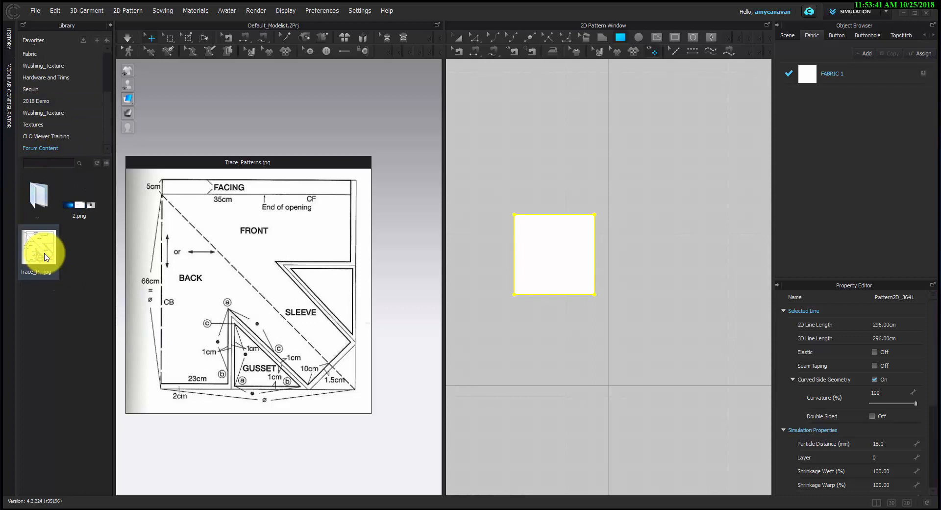
{"action": "left_click_drag", "start_coordinate": [44, 255], "coordinate": [529, 253]}
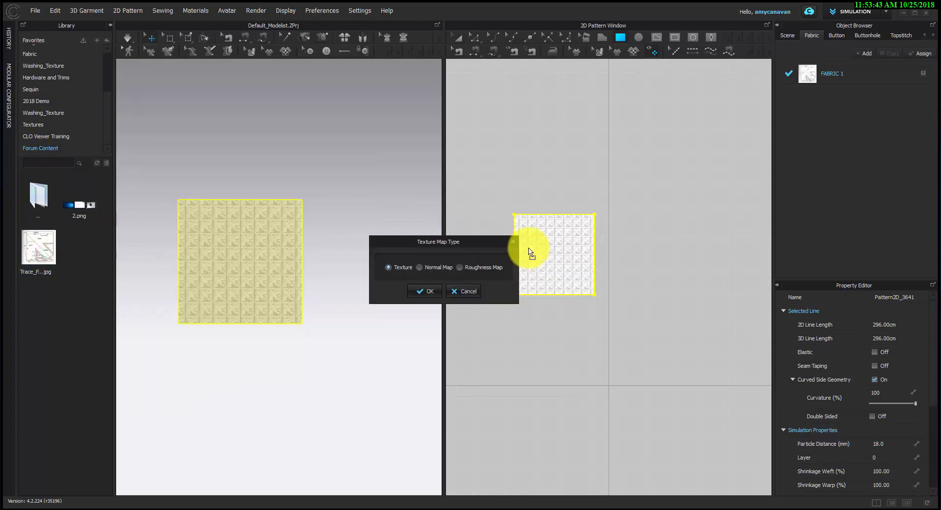
{"action": "left_click", "coordinate": [418, 292]}
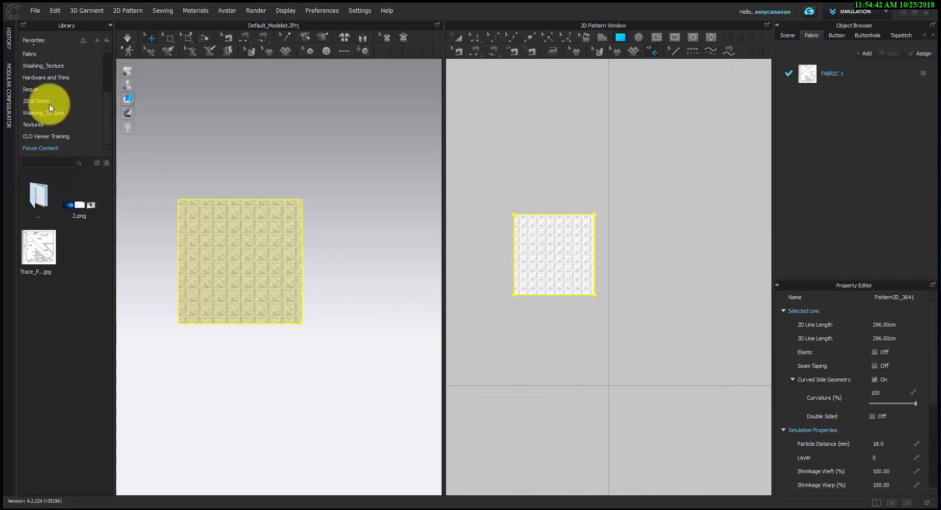
Draw a vertical 66 cm internal line near the square's left edge and move its lower end to the bottom edge.
{"action": "scroll", "coordinate": [532, 265], "scroll_direction": "up", "scroll_amount": 3}
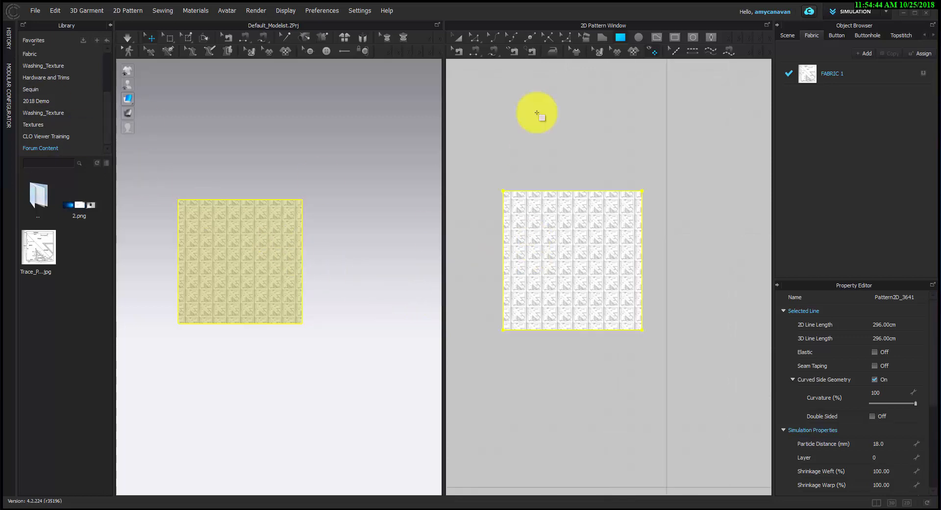
{"action": "left_click", "coordinate": [656, 39]}
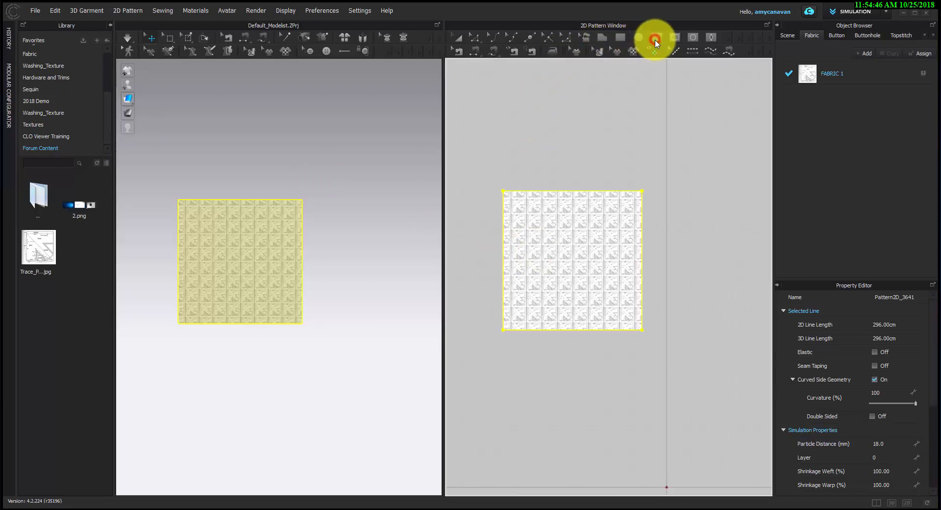
{"action": "scroll", "coordinate": [515, 200], "scroll_direction": "up", "scroll_amount": 5}
{"action": "scroll", "coordinate": [510, 194], "scroll_direction": "down", "scroll_amount": 3}
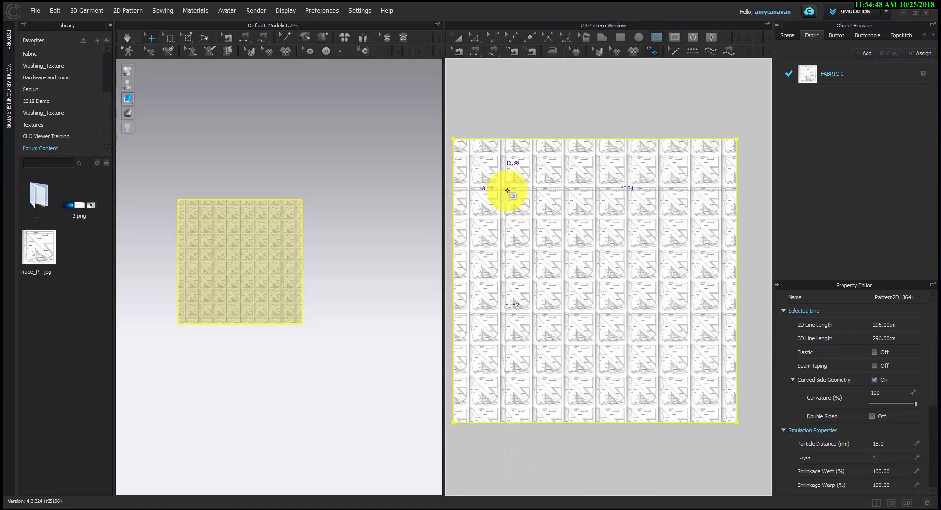
{"action": "left_click_drag", "start_coordinate": [512, 206], "coordinate": [516, 371]}
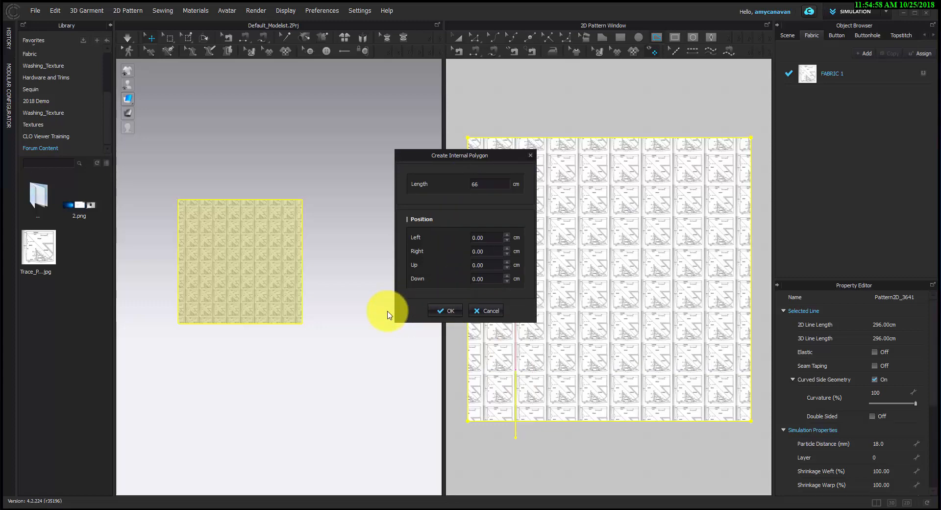
{"action": "left_click", "coordinate": [446, 312]}
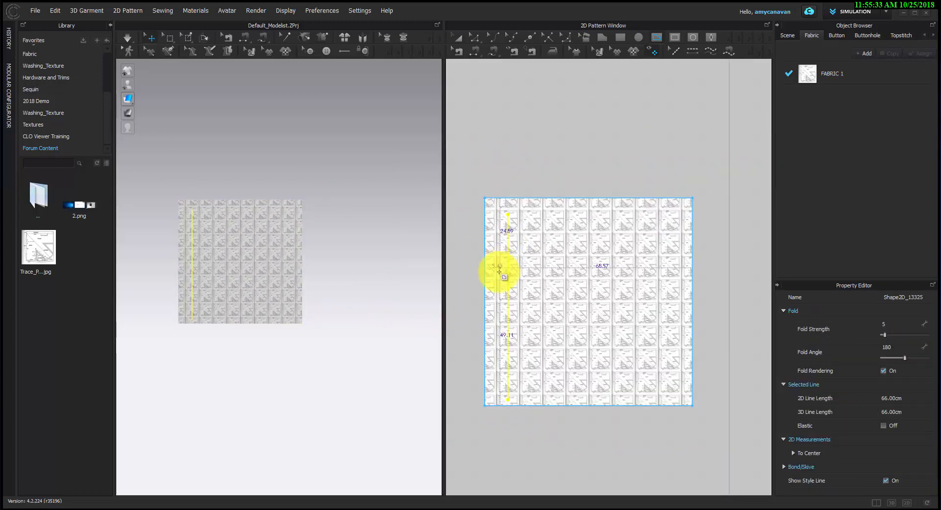
{"action": "left_click", "coordinate": [457, 37]}
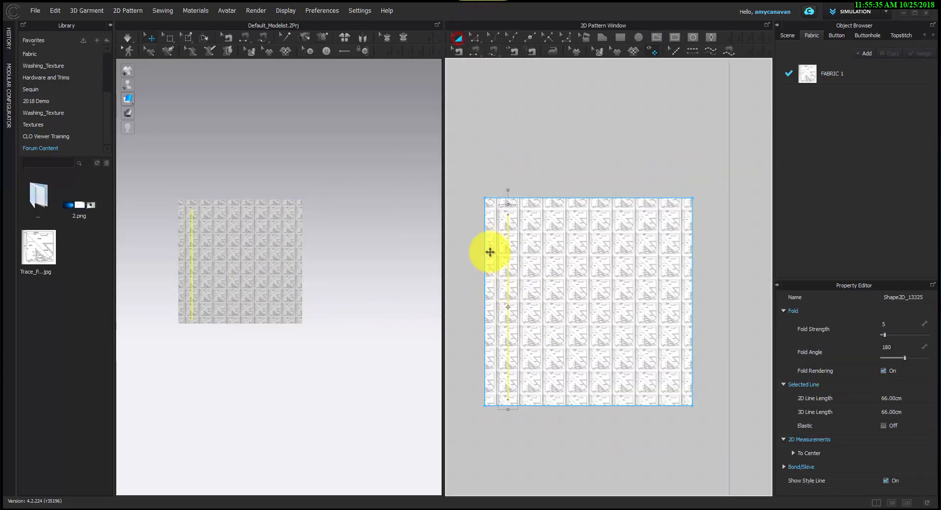
{"action": "scroll", "coordinate": [490, 252], "scroll_direction": "up", "scroll_amount": 4}
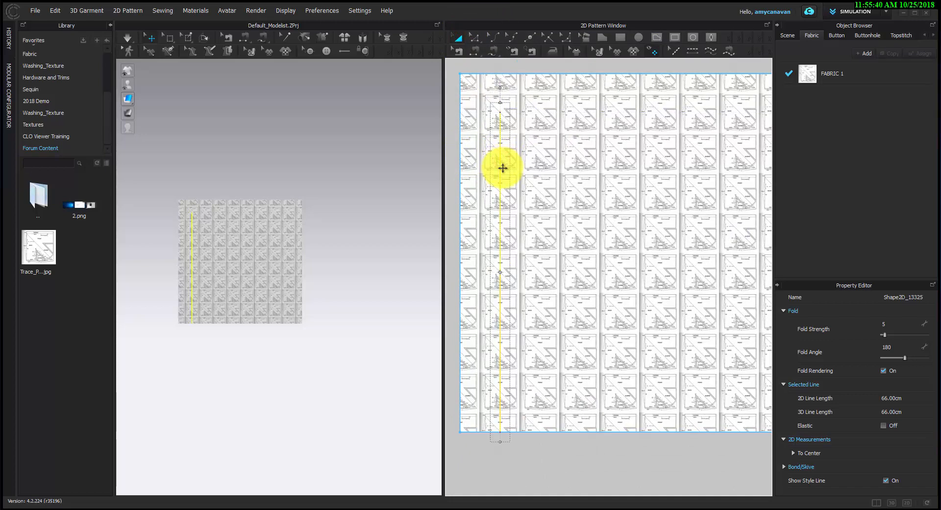
Enlarge the fabric texture to about 74 cm wide and align its 66 cm CB line with the vertical internal line.
{"action": "left_click", "coordinate": [600, 51]}
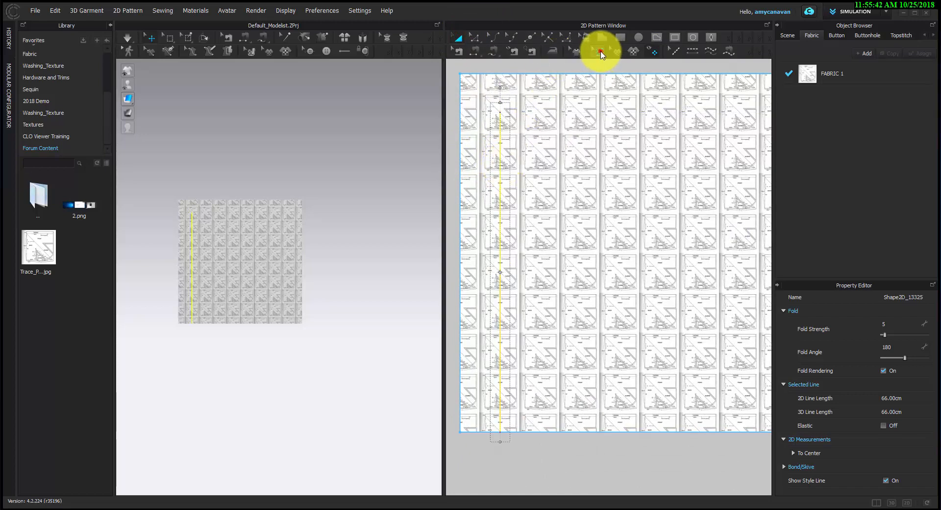
{"action": "left_click", "coordinate": [578, 217]}
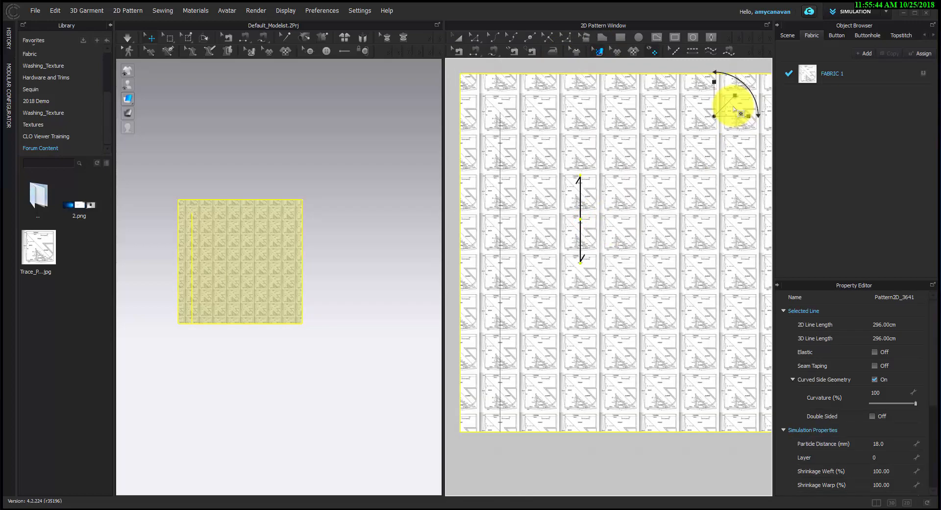
{"action": "left_click_drag", "start_coordinate": [733, 92], "coordinate": [839, 3]}
{"action": "left_click_drag", "start_coordinate": [580, 219], "coordinate": [464, 174]}
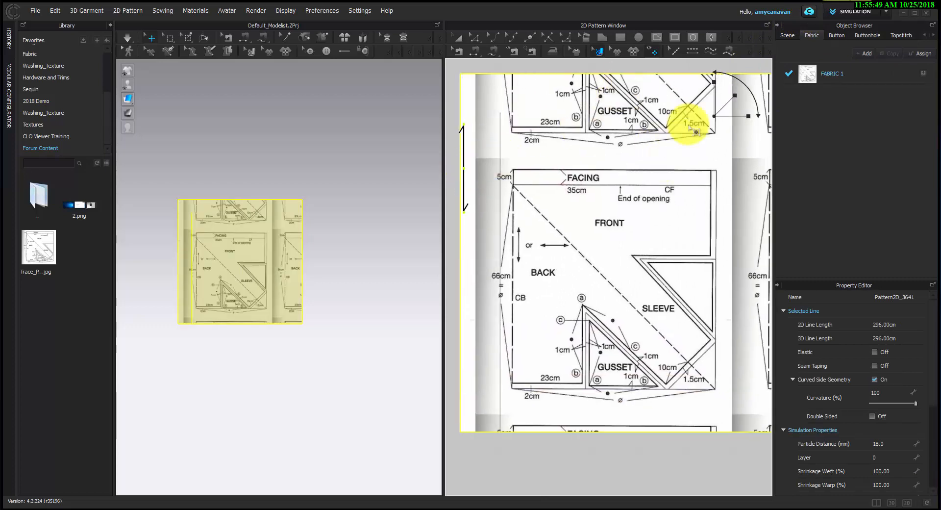
{"action": "left_click_drag", "start_coordinate": [727, 102], "coordinate": [735, 84]}
{"action": "left_click_drag", "start_coordinate": [603, 310], "coordinate": [568, 226]}
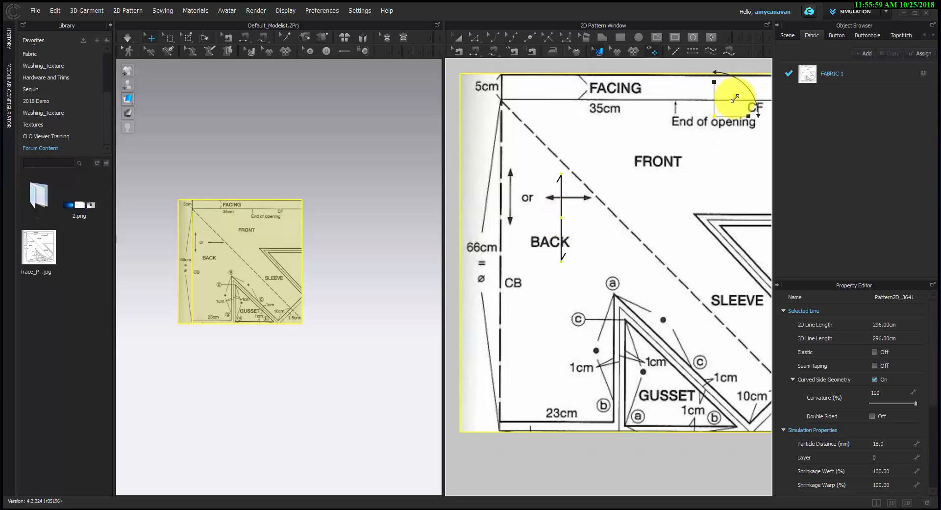
{"action": "left_click_drag", "start_coordinate": [731, 99], "coordinate": [728, 101]}
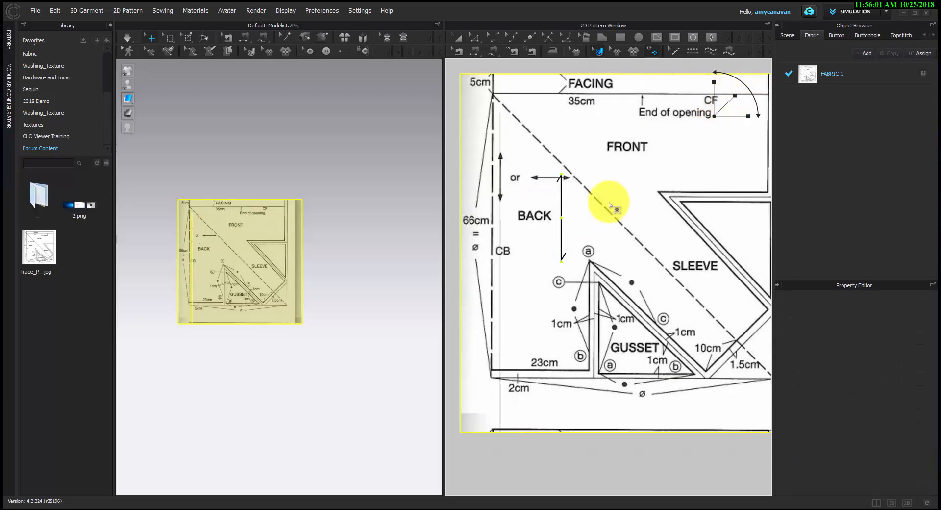
{"action": "left_click_drag", "start_coordinate": [614, 215], "coordinate": [624, 265]}
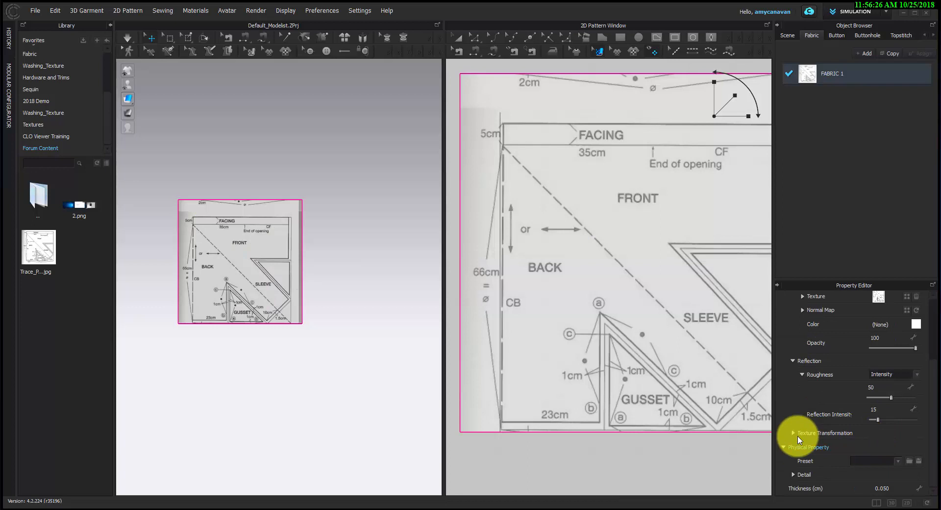
Lock the texture's aspect ratio, set its height to 74 cm, and reposition the image against the internal line.
{"action": "left_click", "coordinate": [792, 433]}
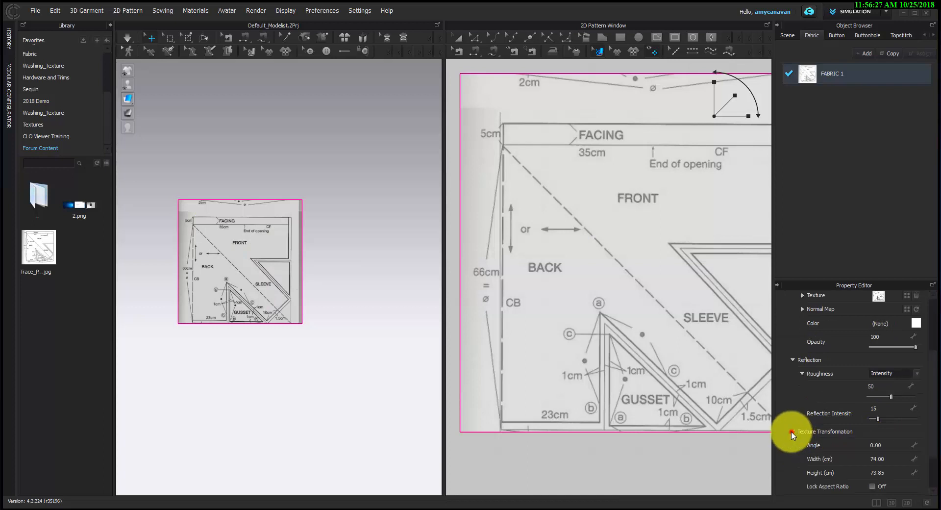
{"action": "scroll", "coordinate": [833, 421], "scroll_direction": "down", "scroll_amount": 2}
{"action": "left_click", "coordinate": [871, 431]}
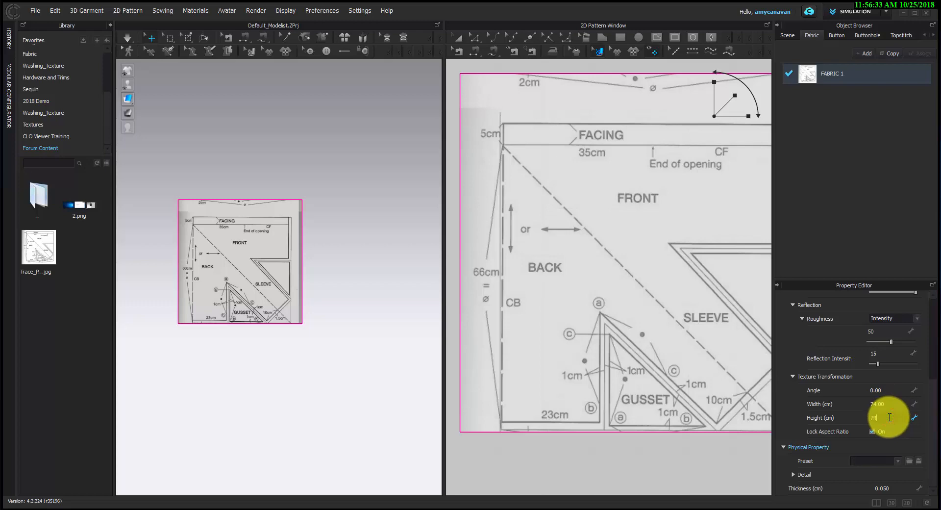
{"action": "left_click", "coordinate": [890, 418]}
{"action": "type", "text": "74"}
{"action": "key", "text": "Return"}
{"action": "left_click", "coordinate": [587, 316]}
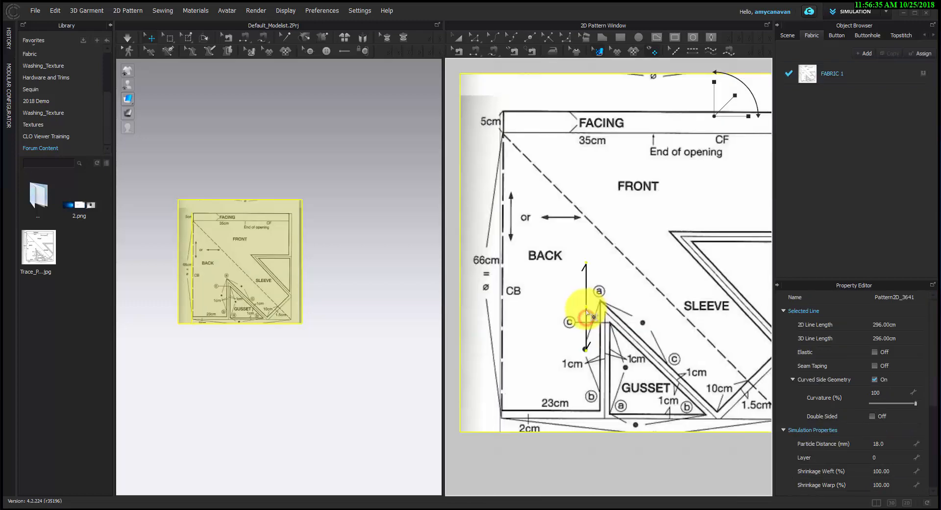
Set the FABRIC 1 texture height to 76 cm and realign the image with the internal line.
{"action": "left_click", "coordinate": [809, 69]}
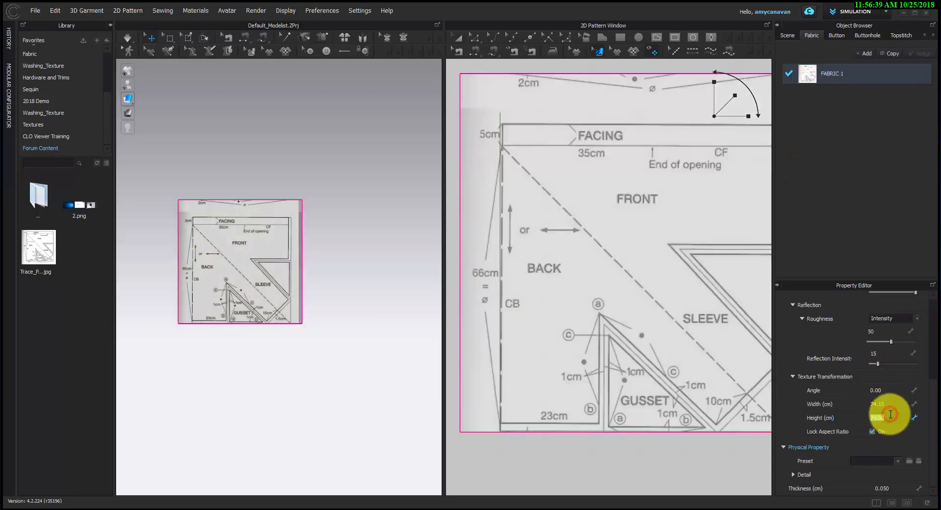
{"action": "type", "text": "76"}
{"action": "key", "text": "Return"}
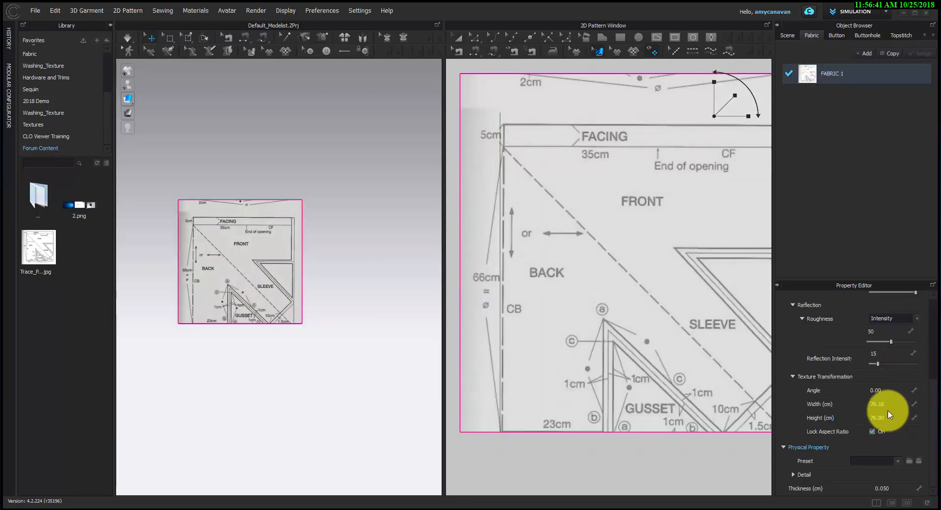
{"action": "left_click", "coordinate": [654, 319]}
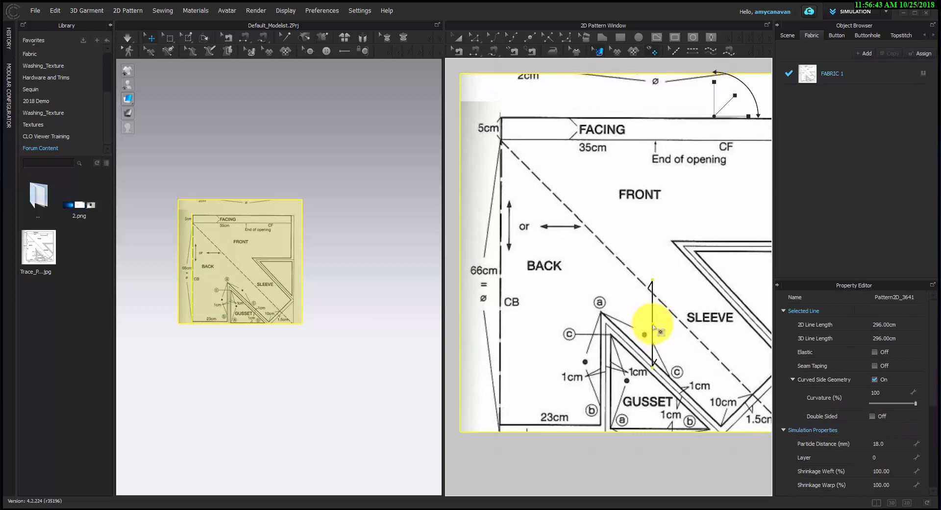
Set the FABRIC 1 texture width to 77 cm and adjust the image's position on the square.
{"action": "left_click", "coordinate": [814, 77]}
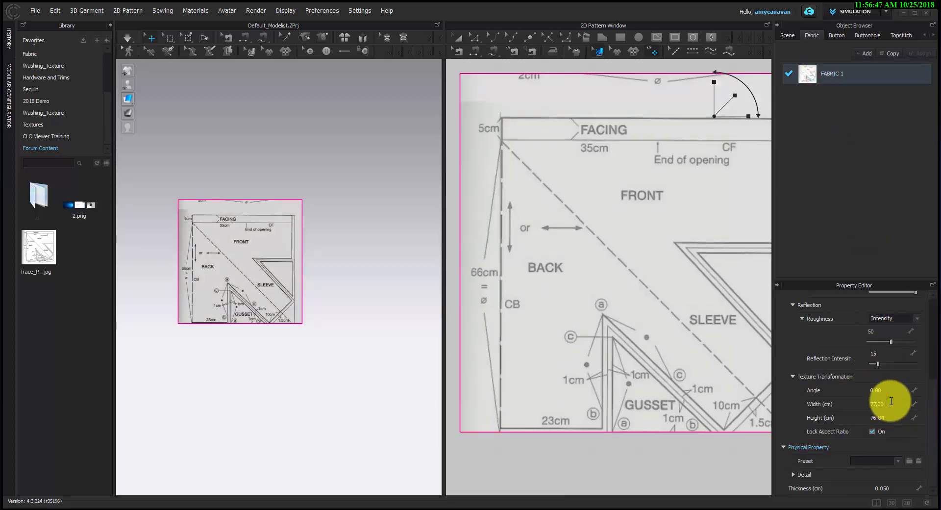
{"action": "left_click", "coordinate": [617, 276]}
{"action": "left_click_drag", "start_coordinate": [618, 267], "coordinate": [618, 276]}
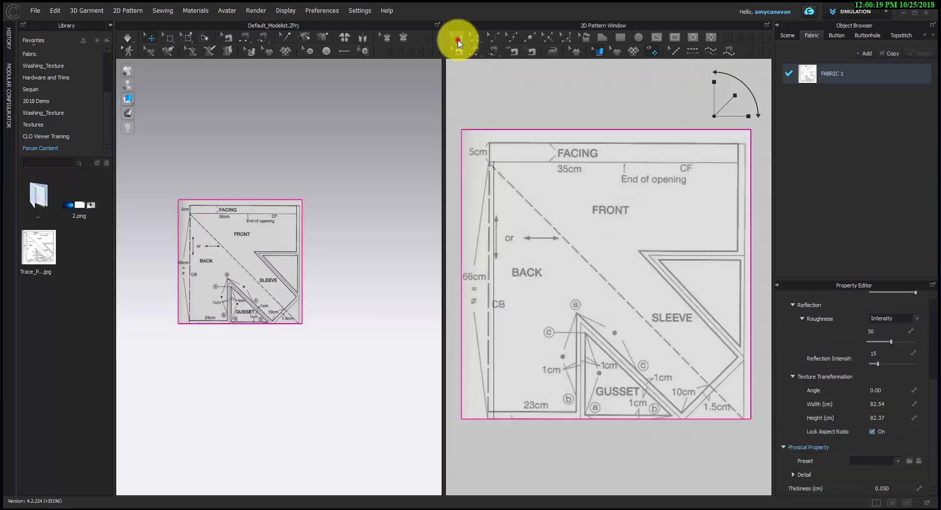
Delete the 66 cm vertical reference line from the square pattern.
{"action": "left_click", "coordinate": [457, 37]}
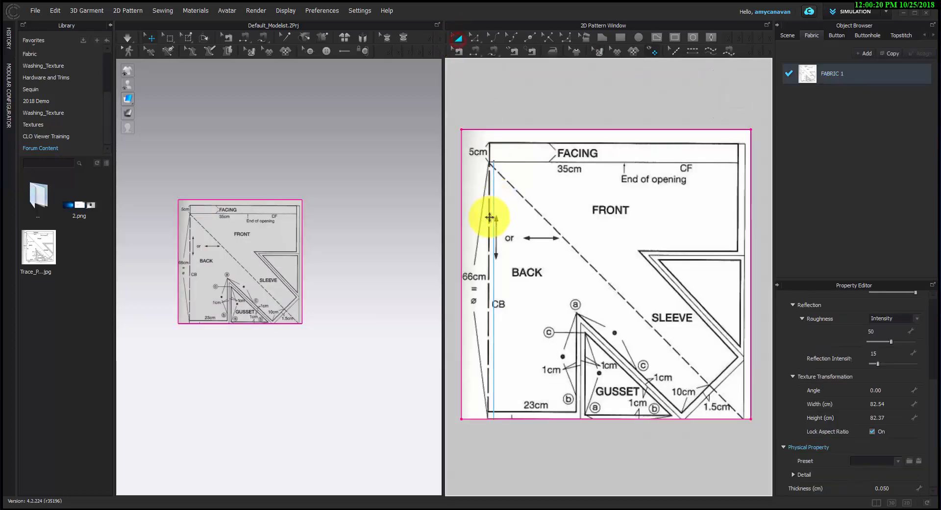
{"action": "left_click", "coordinate": [493, 216]}
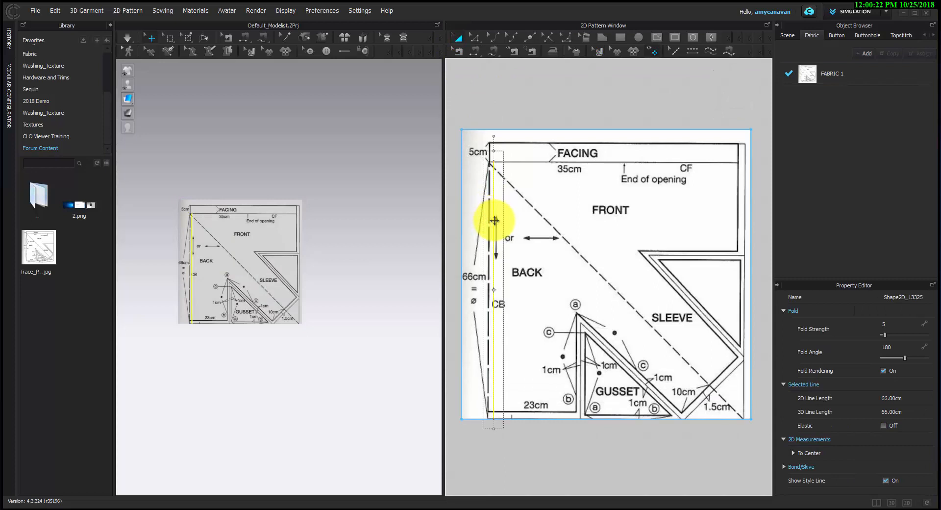
{"action": "left_click", "coordinate": [510, 231]}
{"action": "key", "text": "Delete"}
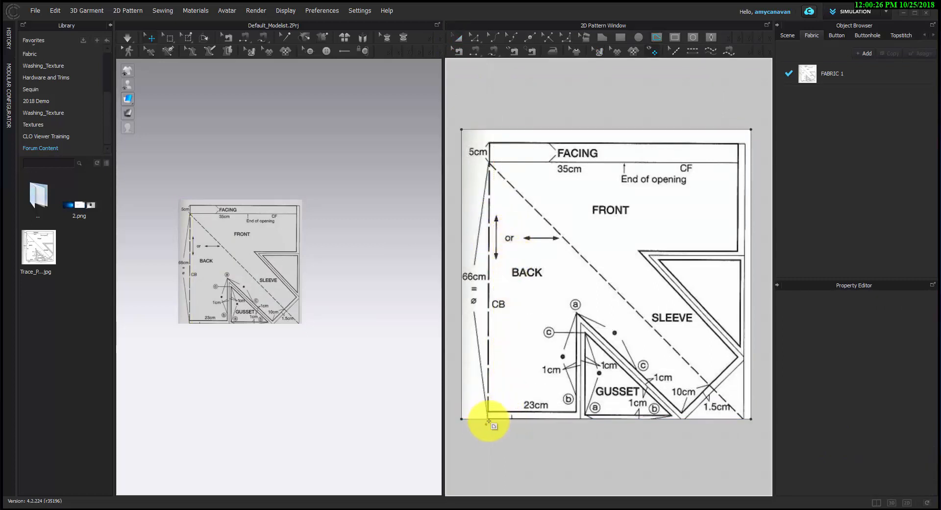
Trace the diagram's left, top and right outline as one open internal line, about 71 cm tall and 66 cm wide.
{"action": "left_click", "coordinate": [492, 142]}
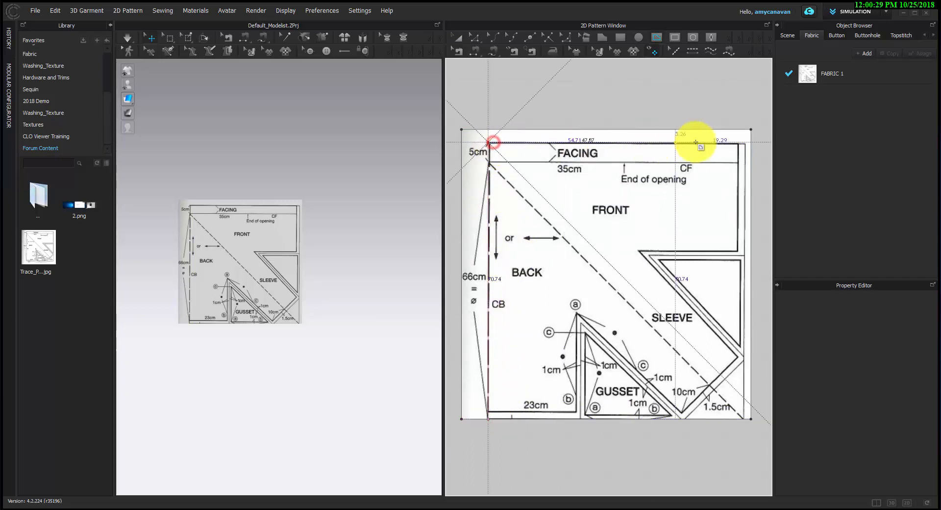
{"action": "left_click", "coordinate": [745, 143]}
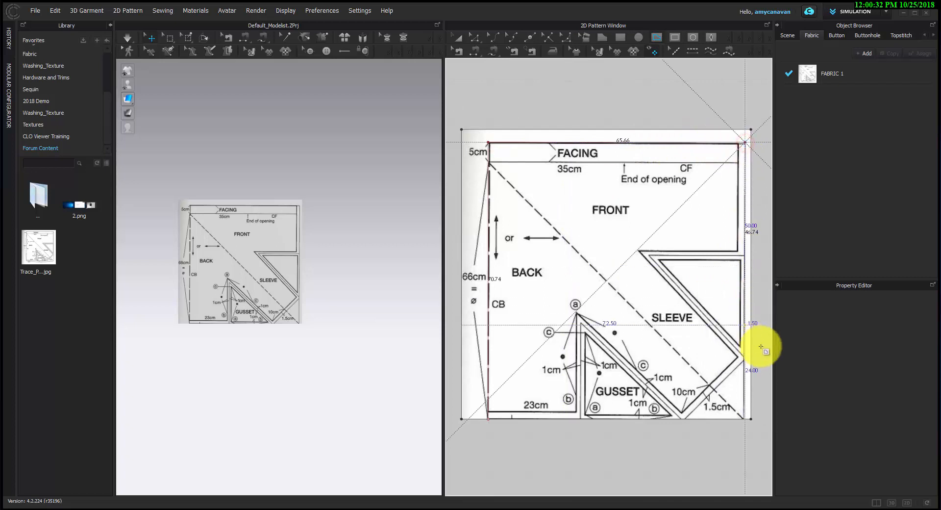
{"action": "double_click", "coordinate": [760, 420]}
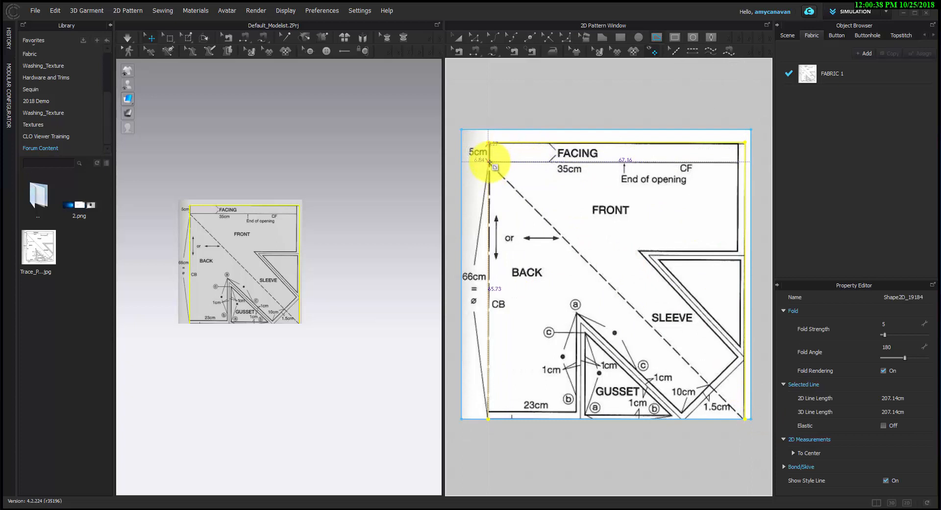
Trace the facing's lower edge, about 66 cm long, and the dashed diagonal, about 93 cm long, as separate internal lines.
{"action": "double_click", "coordinate": [745, 167]}
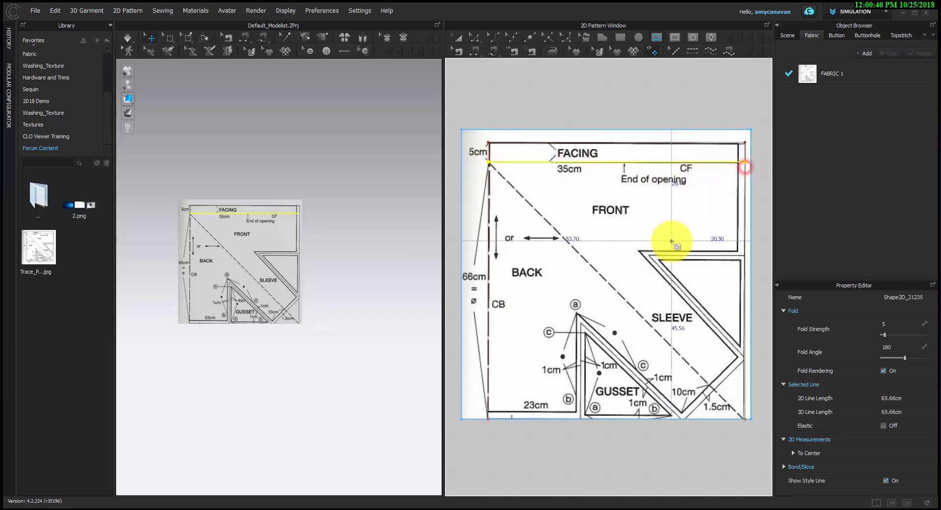
{"action": "left_click", "coordinate": [489, 163]}
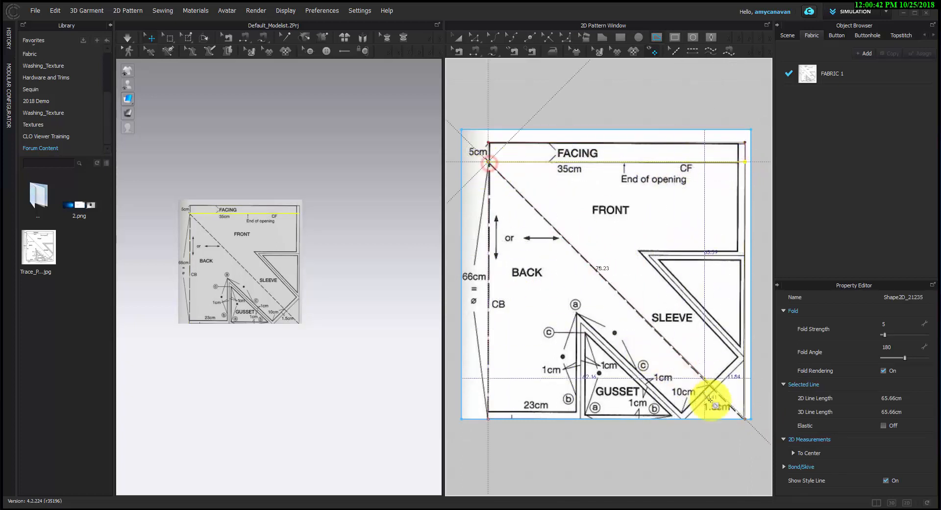
{"action": "double_click", "coordinate": [744, 418]}
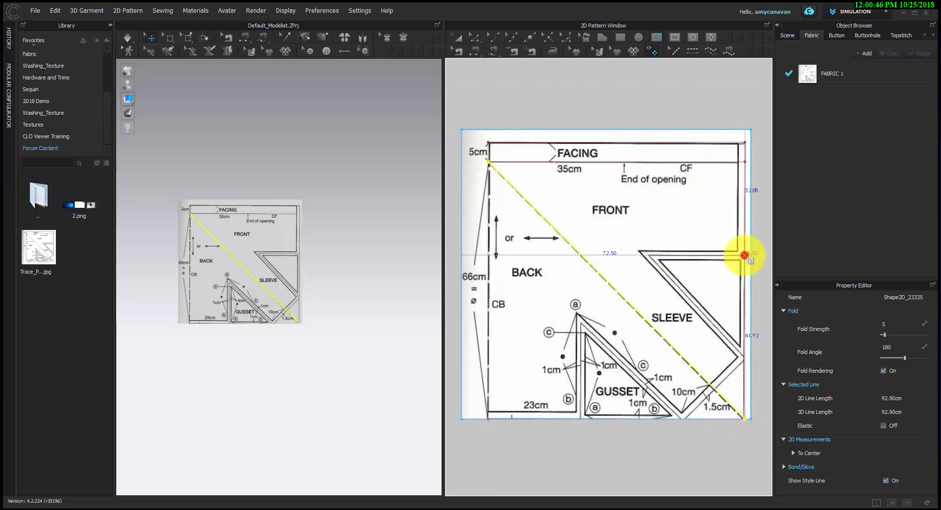
Trace the thin cutting line around the notch between FRONT and SLEEVE as an open internal line, about 24 cm across and 35 cm diagonally.
{"action": "left_click", "coordinate": [745, 254]}
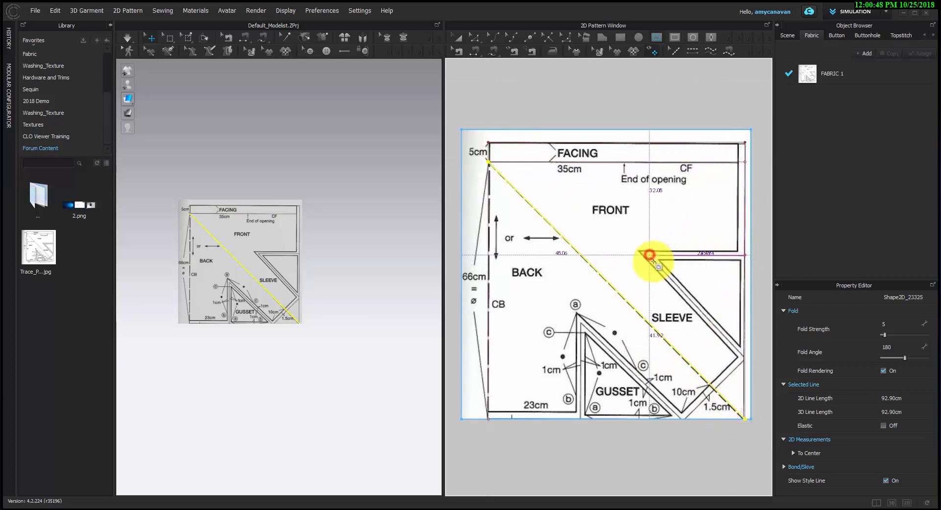
{"action": "left_click", "coordinate": [650, 254]}
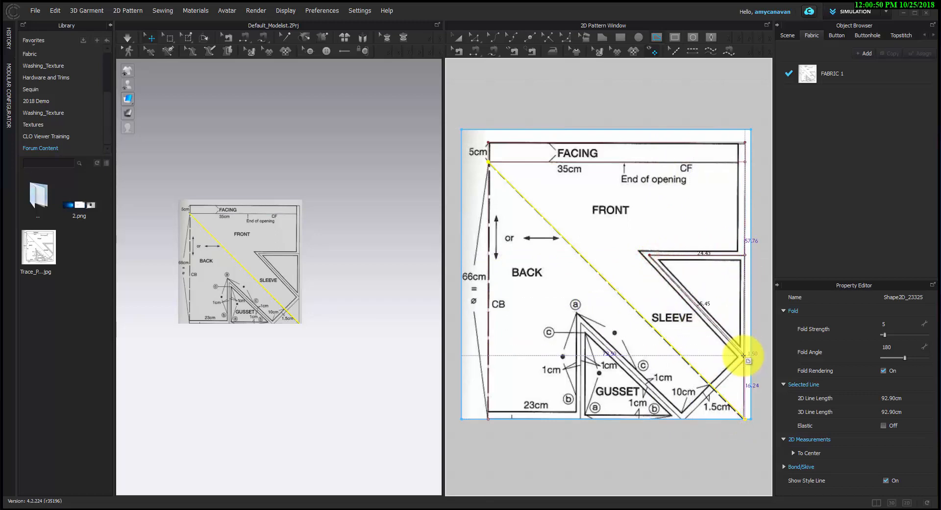
{"action": "scroll", "coordinate": [743, 355], "scroll_direction": "up", "scroll_amount": 3}
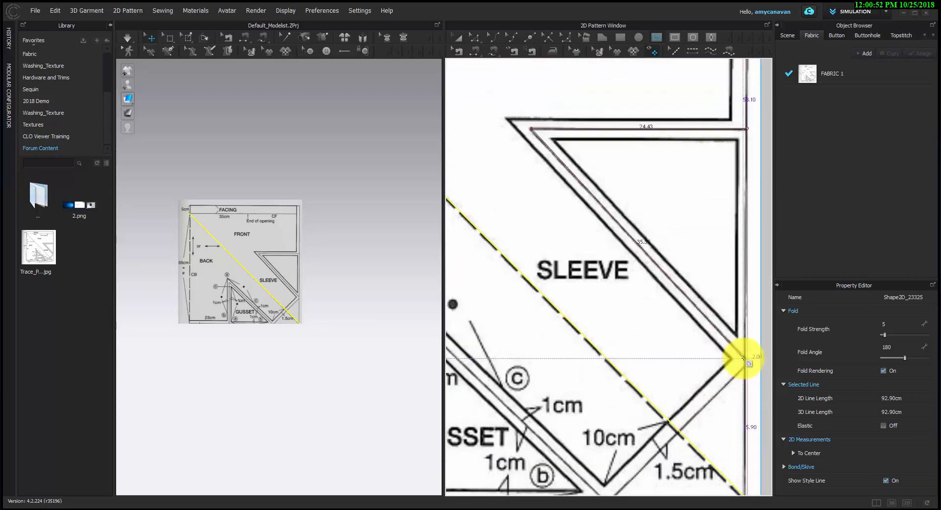
{"action": "double_click", "coordinate": [744, 357]}
{"action": "scroll", "coordinate": [743, 361], "scroll_direction": "down", "scroll_amount": 3}
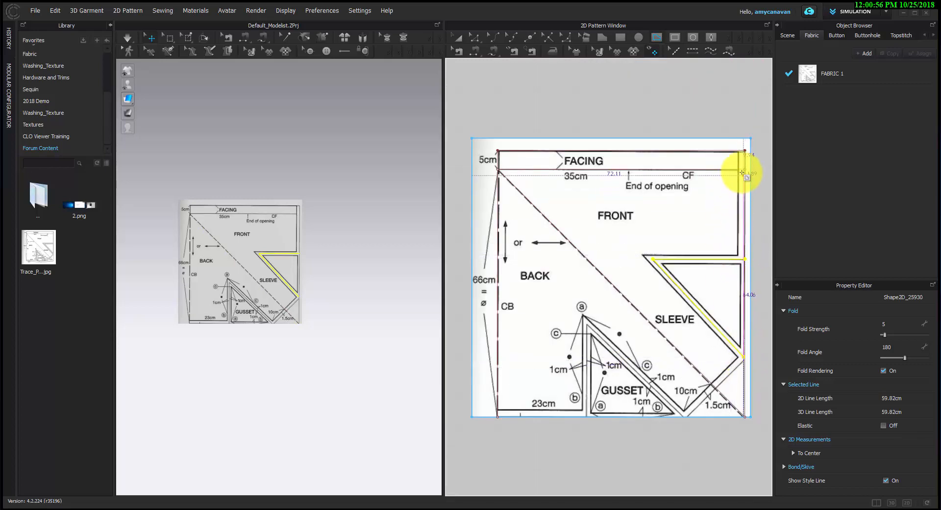
Begin the garment outline as an internal line: about 28 cm down the front edge, 25 cm to the notch, 37 cm to the sleeve's outer corner.
{"action": "left_click", "coordinate": [738, 151]}
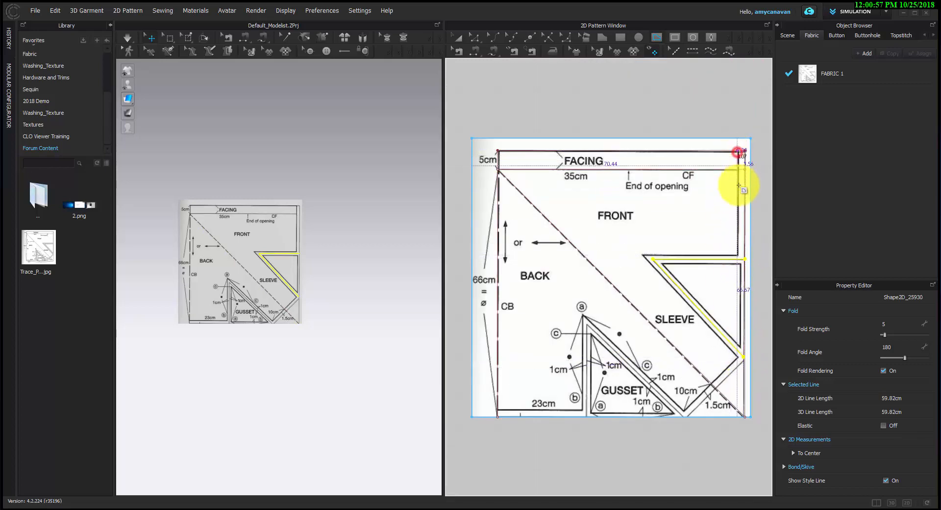
{"action": "left_click", "coordinate": [738, 255]}
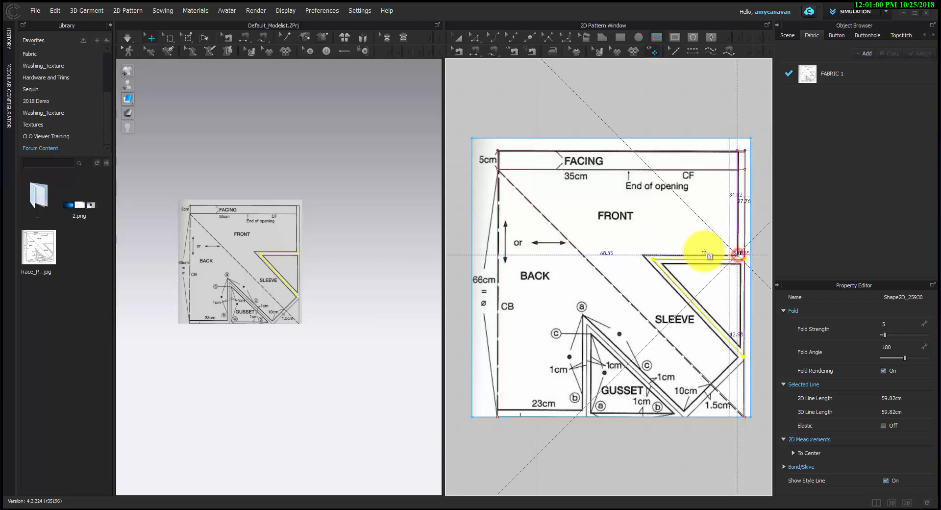
{"action": "left_click", "coordinate": [644, 255]}
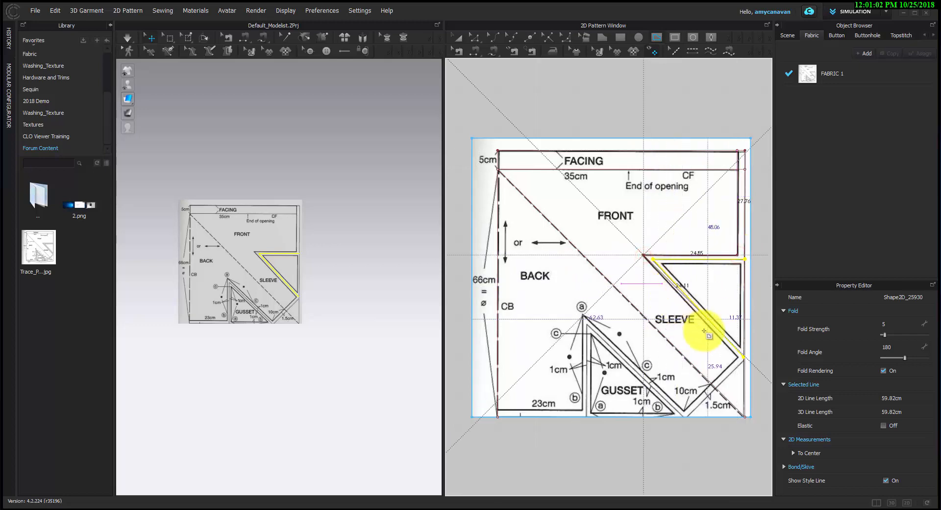
{"action": "scroll", "coordinate": [725, 357], "scroll_direction": "up", "scroll_amount": 3}
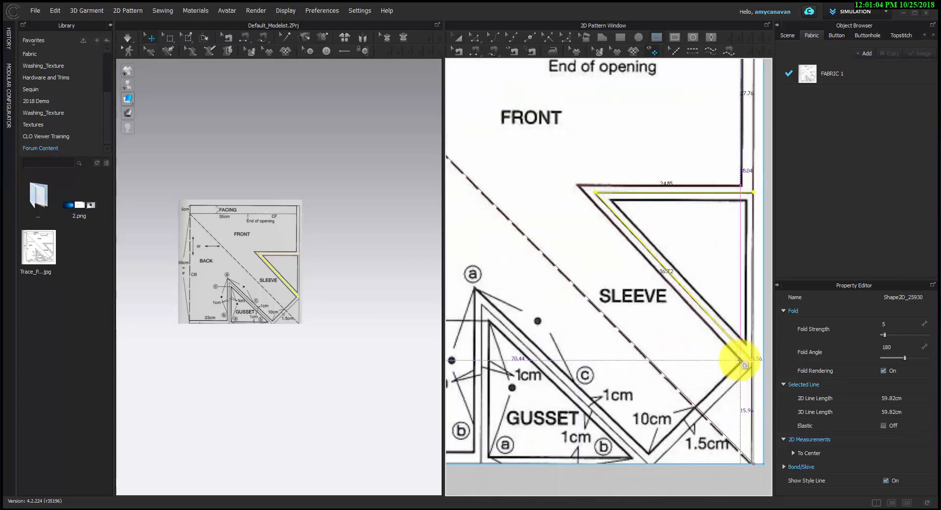
{"action": "scroll", "coordinate": [742, 362], "scroll_direction": "up", "scroll_amount": 5}
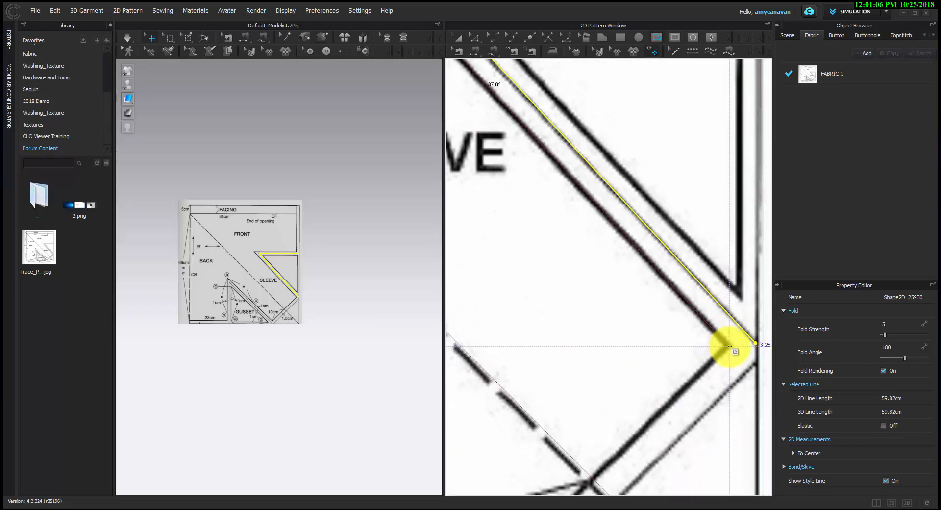
{"action": "scroll", "coordinate": [727, 344], "scroll_direction": "up", "scroll_amount": 2}
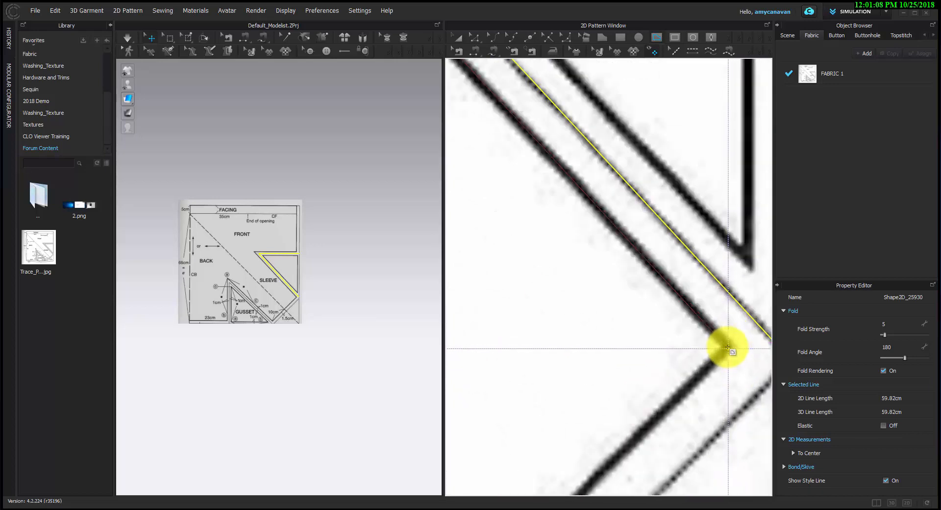
{"action": "left_click", "coordinate": [728, 347]}
Continue the garment outline about 20 cm along the sleeve end and 37 cm up the diagonal to point a.
{"action": "scroll", "coordinate": [728, 346], "scroll_direction": "down", "scroll_amount": 4}
{"action": "middle_click_drag", "start_coordinate": [616, 383], "coordinate": [656, 230]}
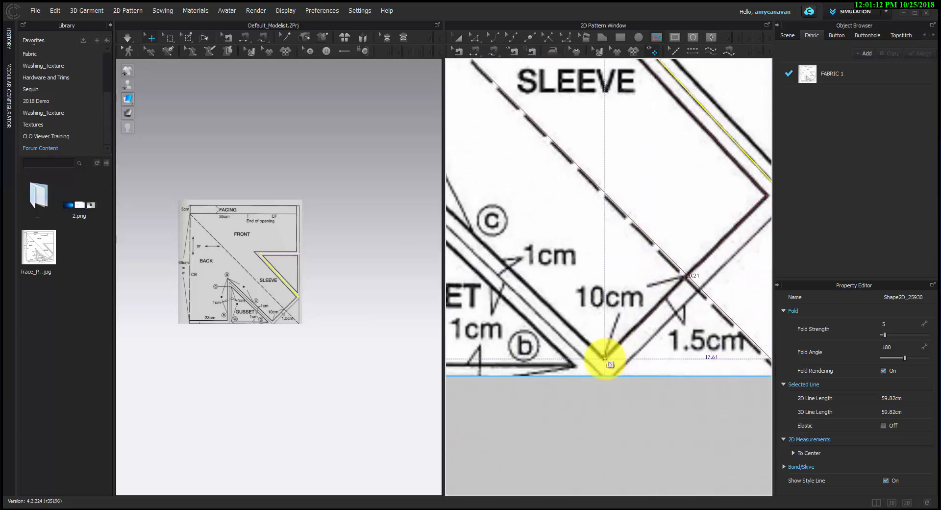
{"action": "scroll", "coordinate": [605, 360], "scroll_direction": "up", "scroll_amount": 2}
{"action": "left_click", "coordinate": [605, 359]}
{"action": "scroll", "coordinate": [605, 359], "scroll_direction": "down", "scroll_amount": 2}
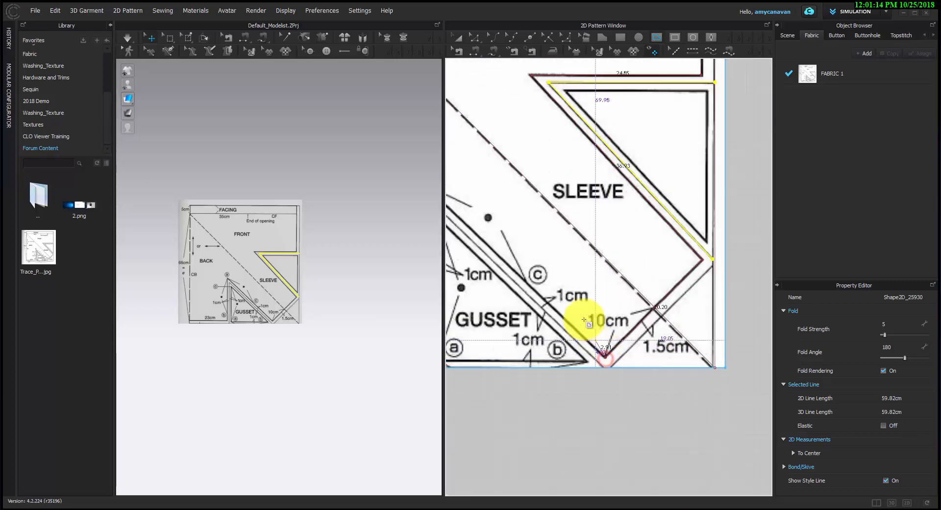
{"action": "middle_click_drag", "start_coordinate": [578, 310], "coordinate": [647, 342]}
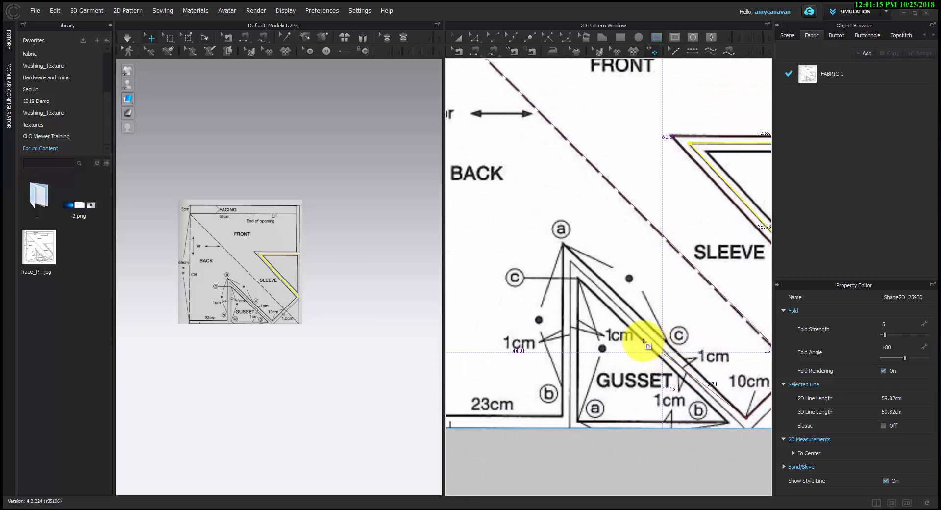
{"action": "left_click", "coordinate": [564, 244]}
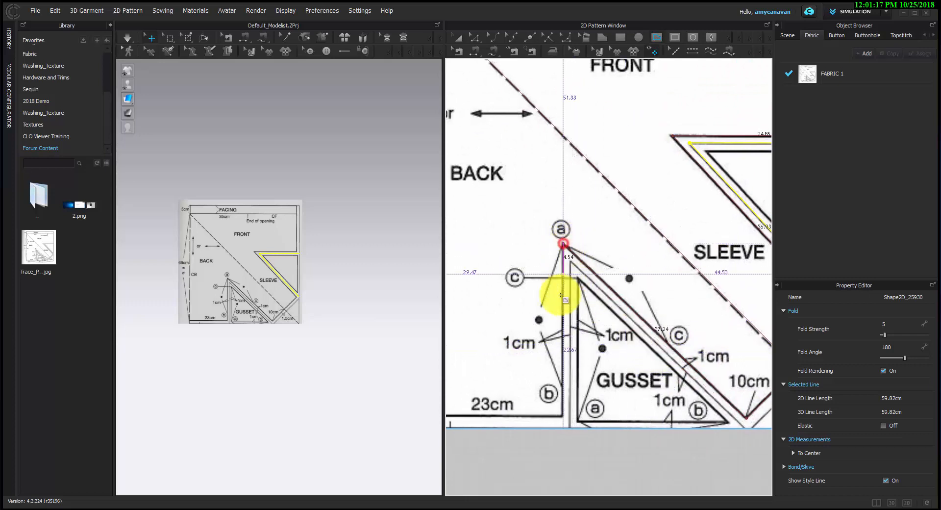
Continue the garment outline about 26 cm down from point a and end it along the 23 cm back hem at the CB line.
{"action": "left_click", "coordinate": [561, 415]}
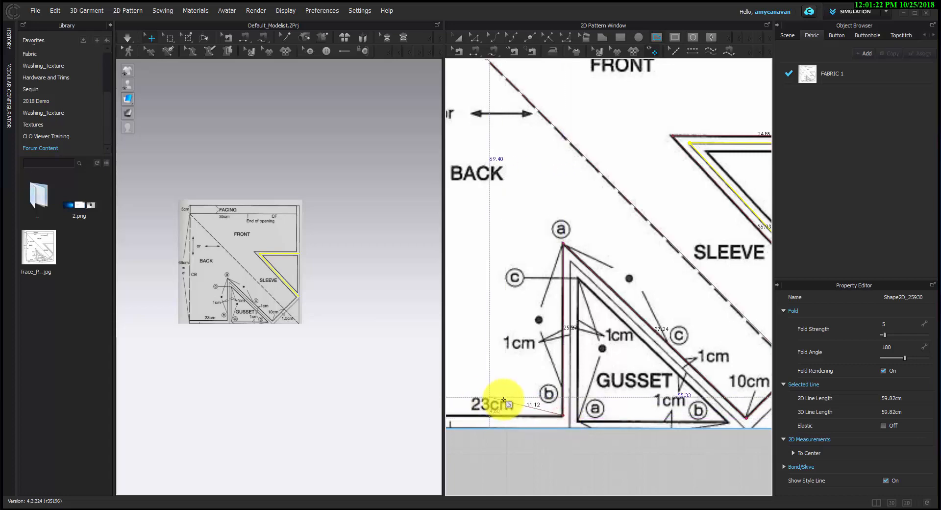
{"action": "middle_click_drag", "start_coordinate": [504, 399], "coordinate": [657, 382]}
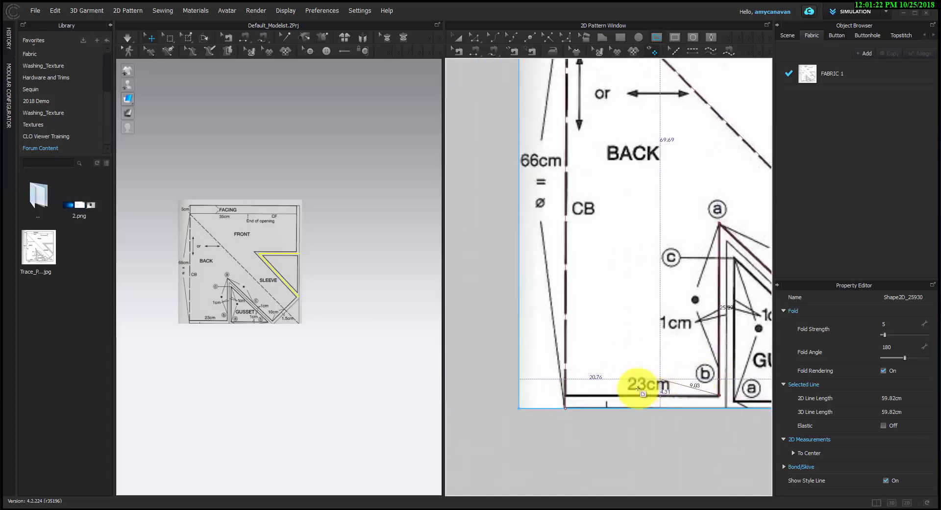
{"action": "double_click", "coordinate": [564, 398]}
{"action": "scroll", "coordinate": [577, 377], "scroll_direction": "down", "scroll_amount": 5}
{"action": "mouse_move", "coordinate": [591, 308]}
{"action": "middle_mouse_down"}
{"action": "mouse_move", "coordinate": [467, 338]}
{"action": "mouse_move", "coordinate": [603, 353]}
{"action": "middle_mouse_up"}
{"action": "scroll", "coordinate": [521, 333], "scroll_direction": "up", "scroll_amount": 2}
{"action": "scroll", "coordinate": [521, 333], "scroll_direction": "down", "scroll_amount": 2}
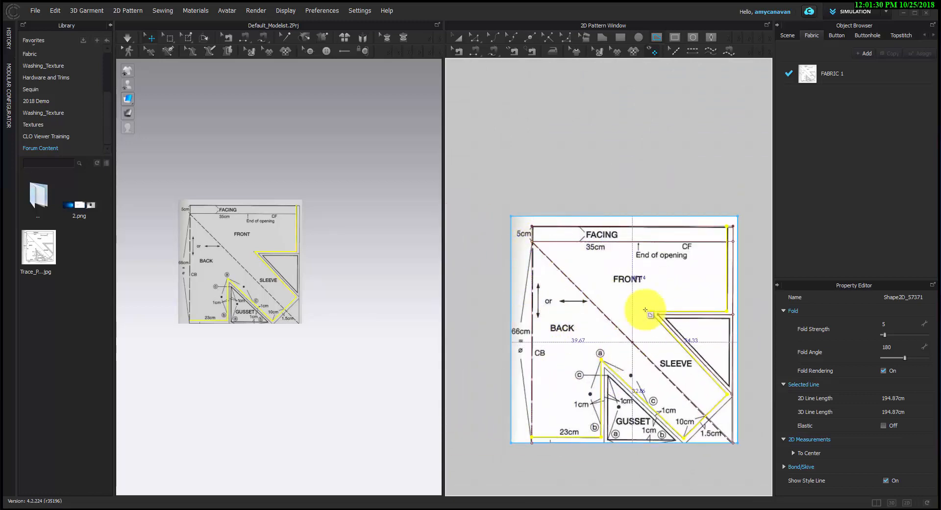
Mark the end of opening with an internal line about 4.6 cm long, running down from the facing line.
{"action": "left_click", "coordinate": [638, 243]}
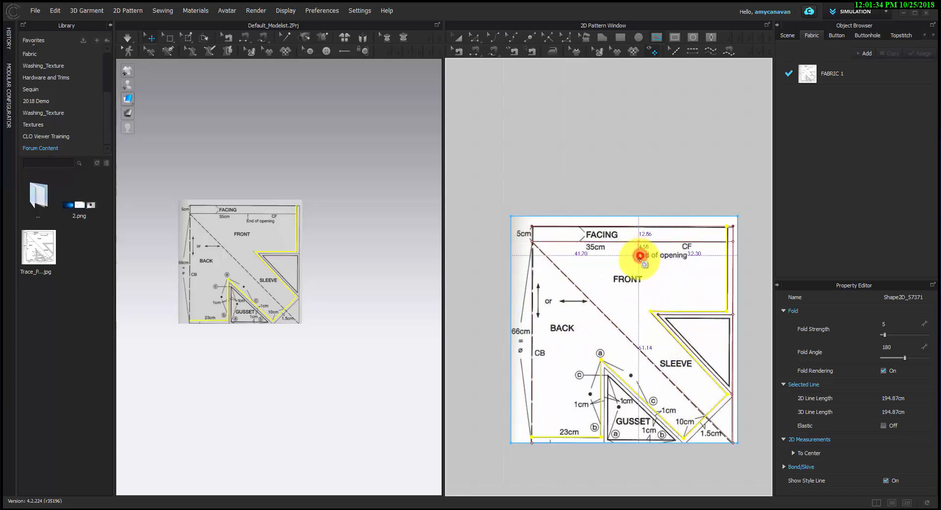
{"action": "left_click", "coordinate": [640, 256]}
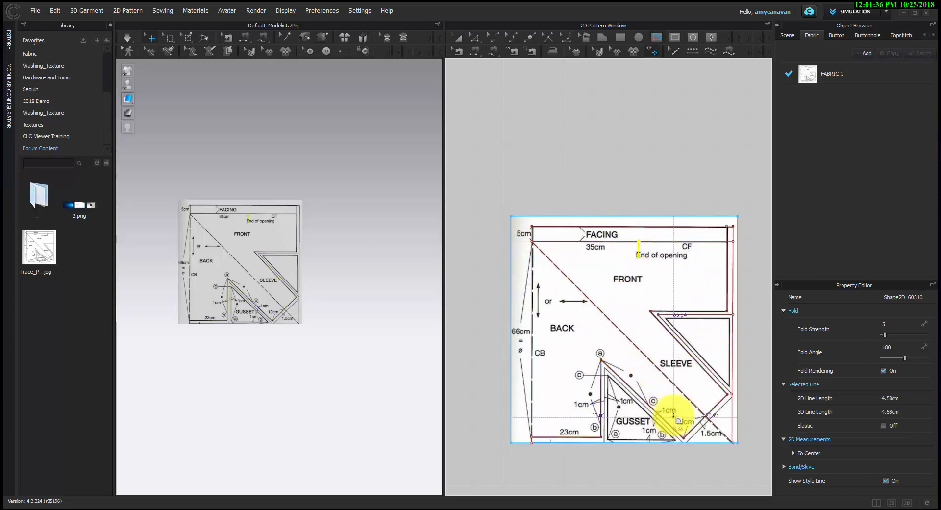
{"action": "scroll", "coordinate": [626, 311], "scroll_direction": "up", "scroll_amount": 4}
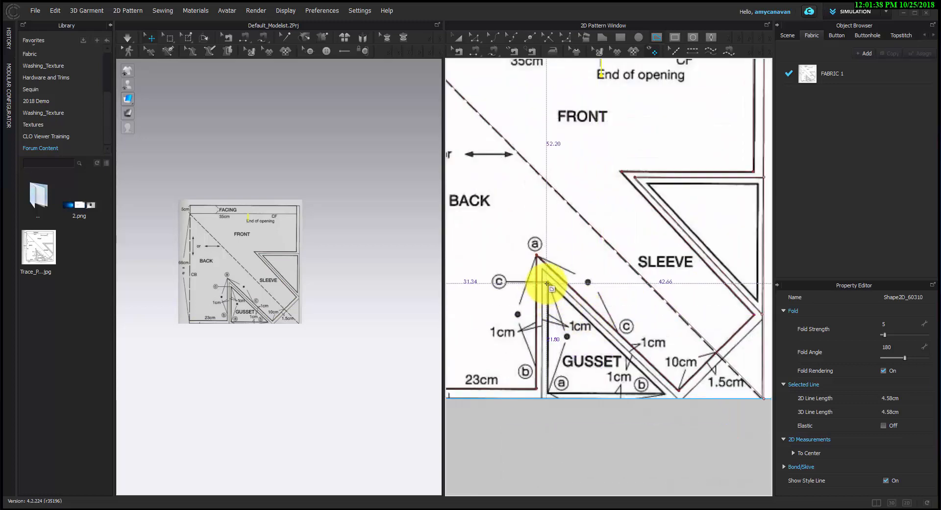
{"action": "left_click", "coordinate": [548, 284]}
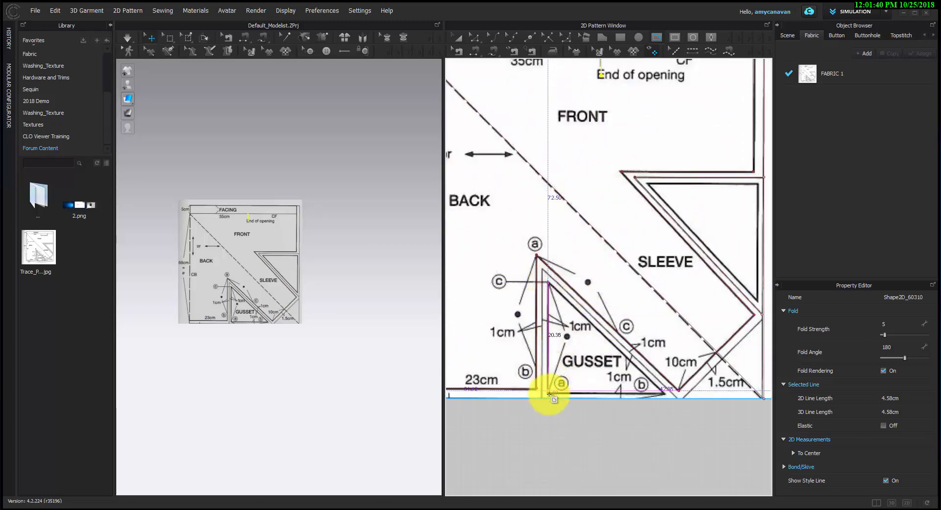
{"action": "scroll", "coordinate": [549, 391], "scroll_direction": "up", "scroll_amount": 3}
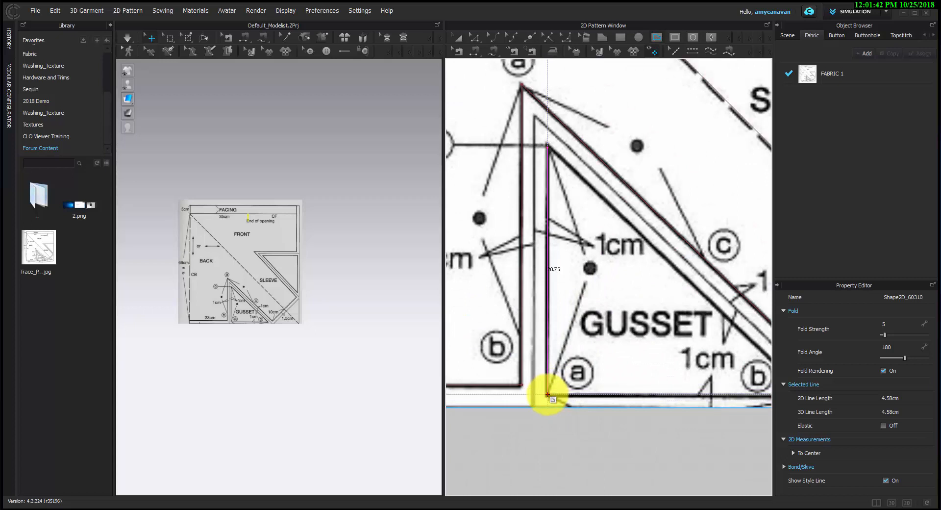
{"action": "double_click", "coordinate": [548, 394]}
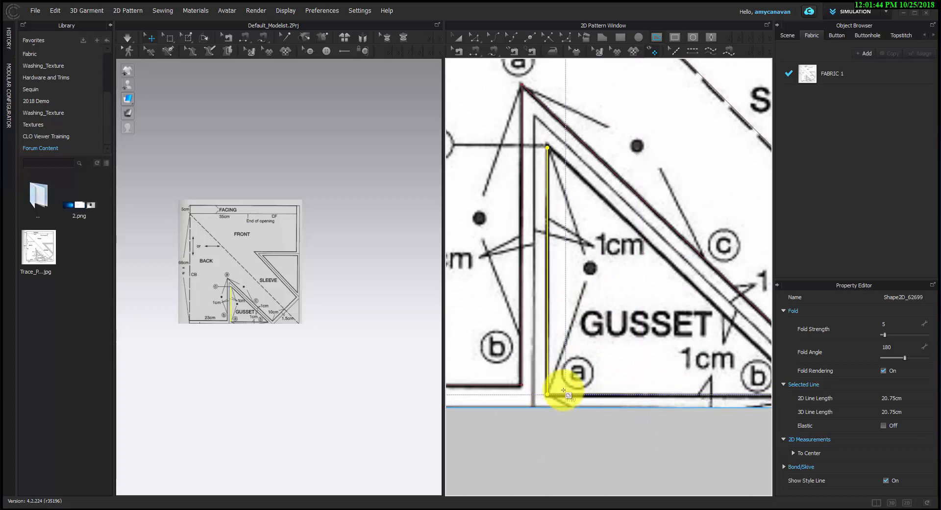
{"action": "key", "text": "ctrl+z"}
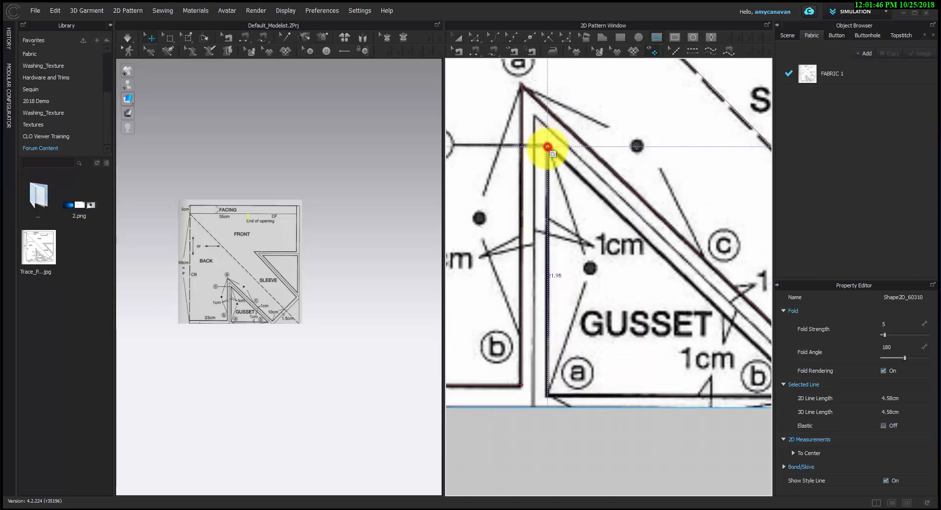
Trace the GUSSET piece as a closed internal triangle about 21 cm tall and 22 cm wide.
{"action": "left_click", "coordinate": [548, 147]}
{"action": "left_click", "coordinate": [547, 396]}
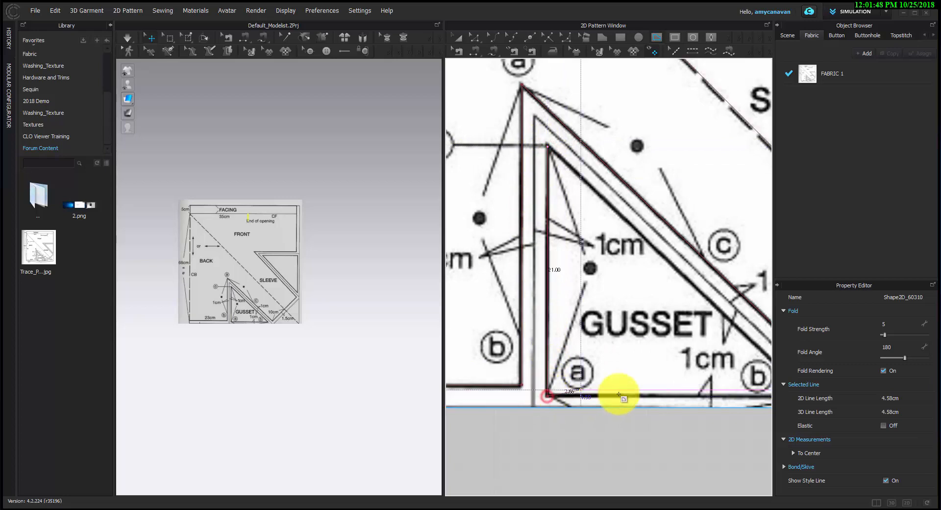
{"action": "scroll", "coordinate": [611, 382], "scroll_direction": "down", "scroll_amount": 2}
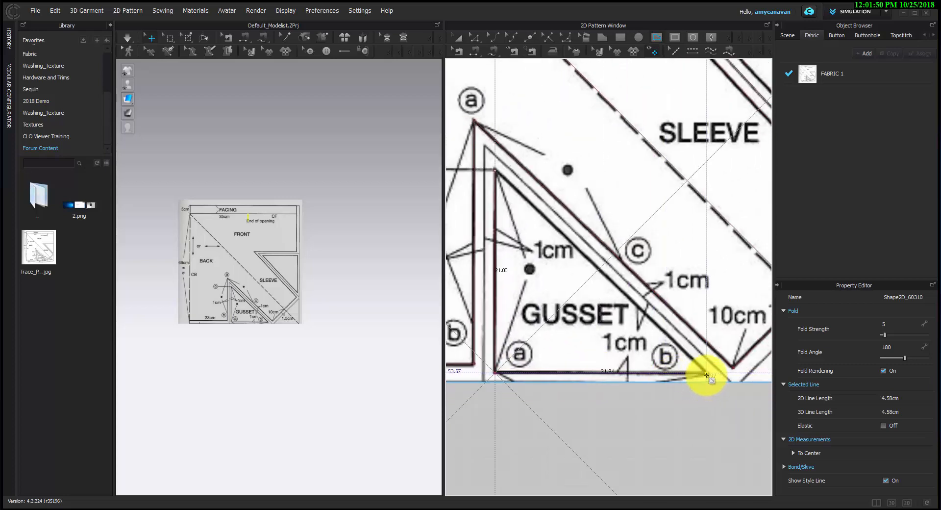
{"action": "left_click", "coordinate": [706, 375]}
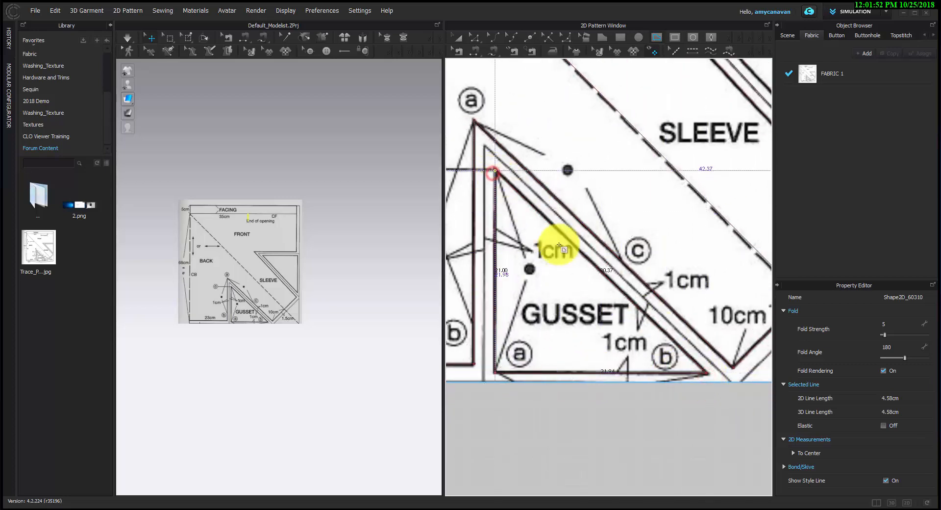
Trace the triangle beside the sleeve as a closed internal triangle about 21 cm wide and 22 cm tall.
{"action": "scroll", "coordinate": [591, 271], "scroll_direction": "down", "scroll_amount": 3}
{"action": "middle_click_drag", "start_coordinate": [642, 235], "coordinate": [467, 279]}
{"action": "middle_click_drag", "start_coordinate": [491, 162], "coordinate": [555, 266]}
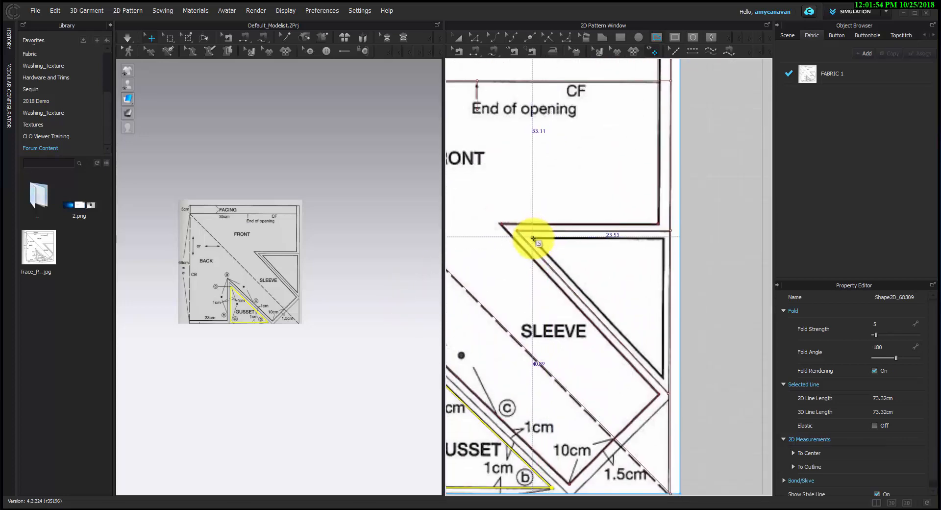
{"action": "left_click", "coordinate": [533, 239]}
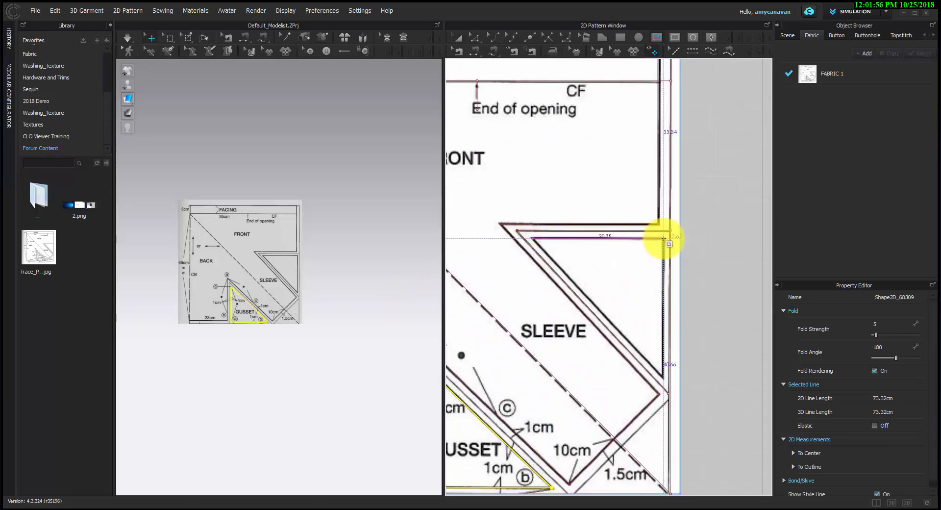
{"action": "left_click", "coordinate": [661, 253]}
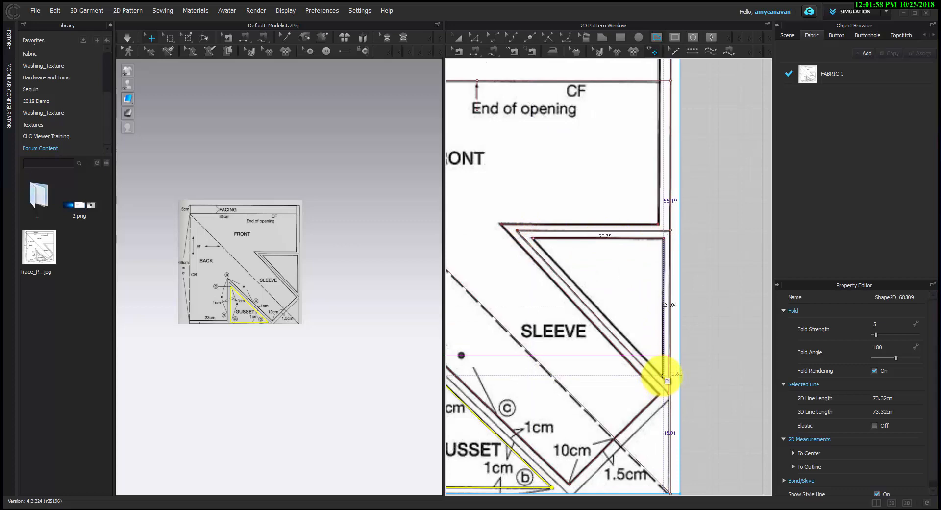
{"action": "scroll", "coordinate": [663, 376], "scroll_direction": "up", "scroll_amount": 3}
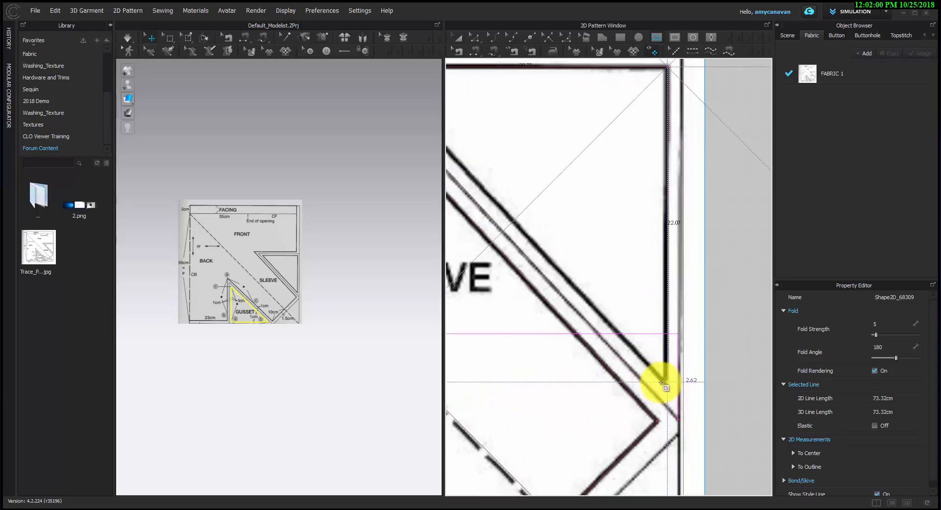
{"action": "left_click", "coordinate": [661, 382]}
{"action": "scroll", "coordinate": [652, 367], "scroll_direction": "down", "scroll_amount": 3}
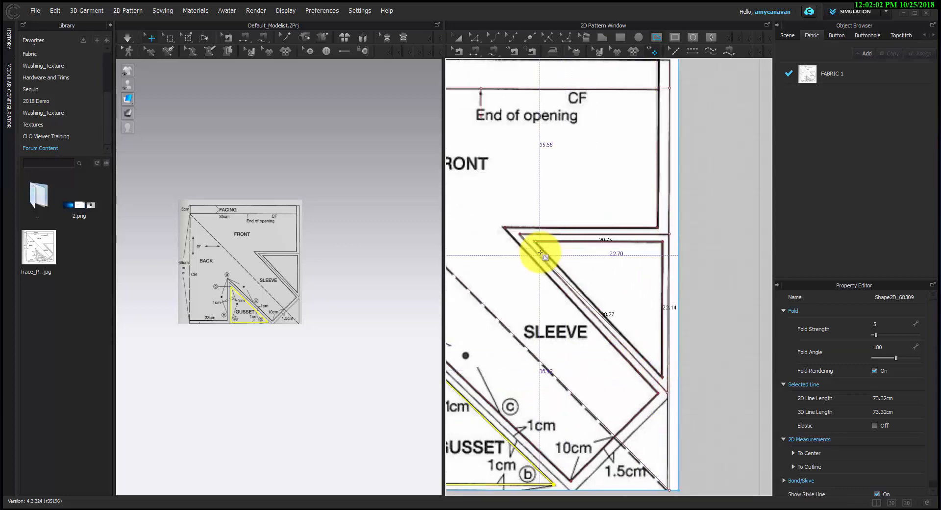
{"action": "left_click", "coordinate": [565, 309]}
{"action": "scroll", "coordinate": [564, 324], "scroll_direction": "down", "scroll_amount": 3}
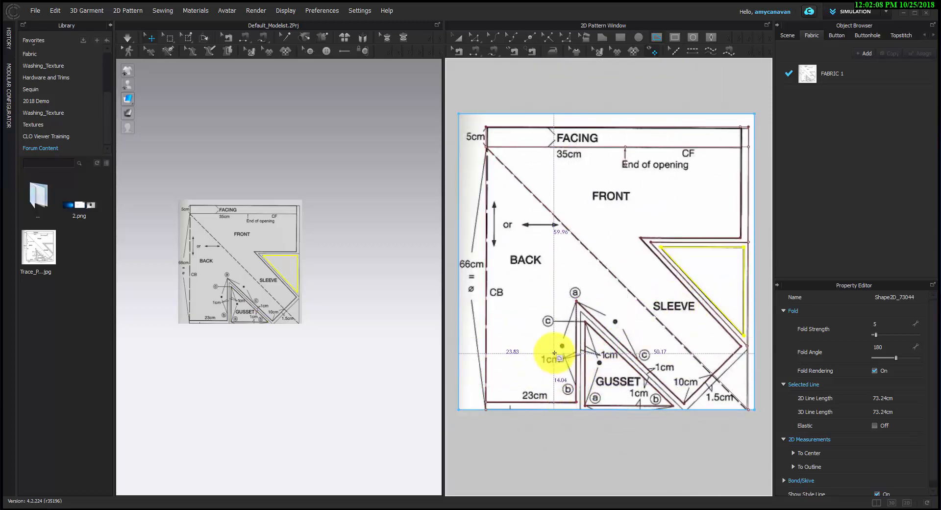
Clear the selection and hide the fabric texture in the 2D pattern view.
{"action": "scroll", "coordinate": [723, 216], "scroll_direction": "up", "scroll_amount": 3}
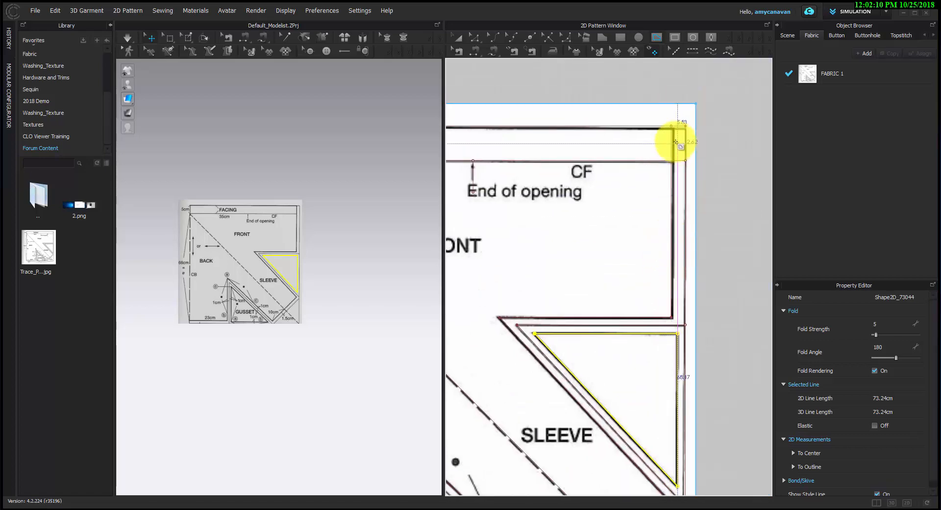
{"action": "scroll", "coordinate": [665, 240], "scroll_direction": "down", "scroll_amount": 1}
{"action": "right_click_drag", "start_coordinate": [542, 290], "coordinate": [686, 276]}
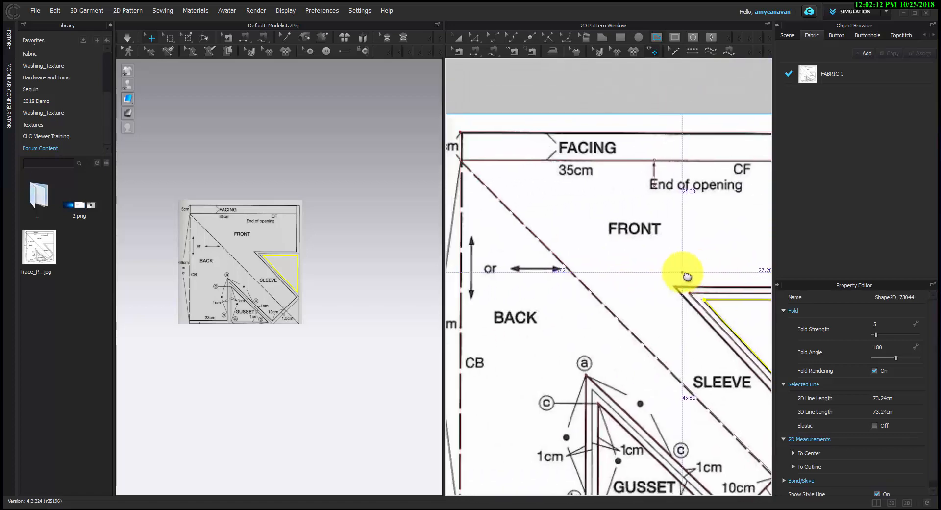
{"action": "scroll", "coordinate": [686, 276], "scroll_direction": "down", "scroll_amount": 2}
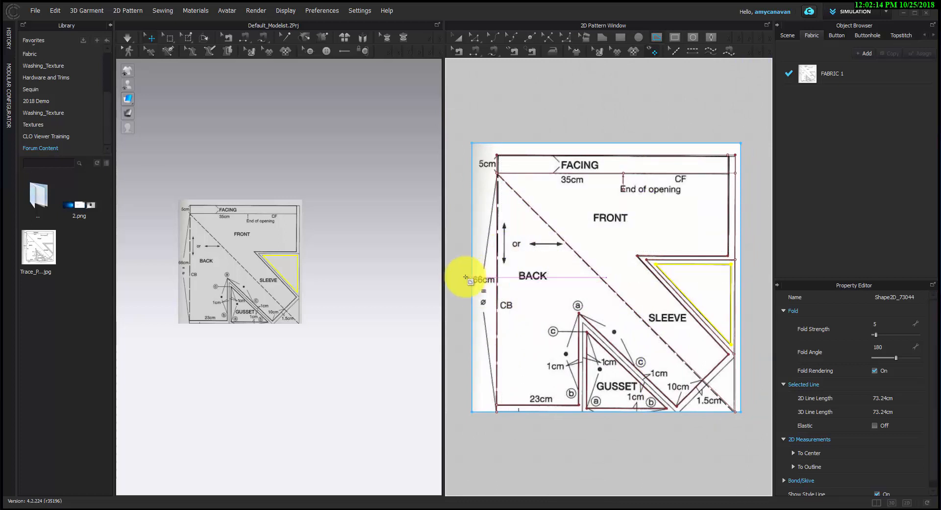
{"action": "left_click", "coordinate": [453, 283]}
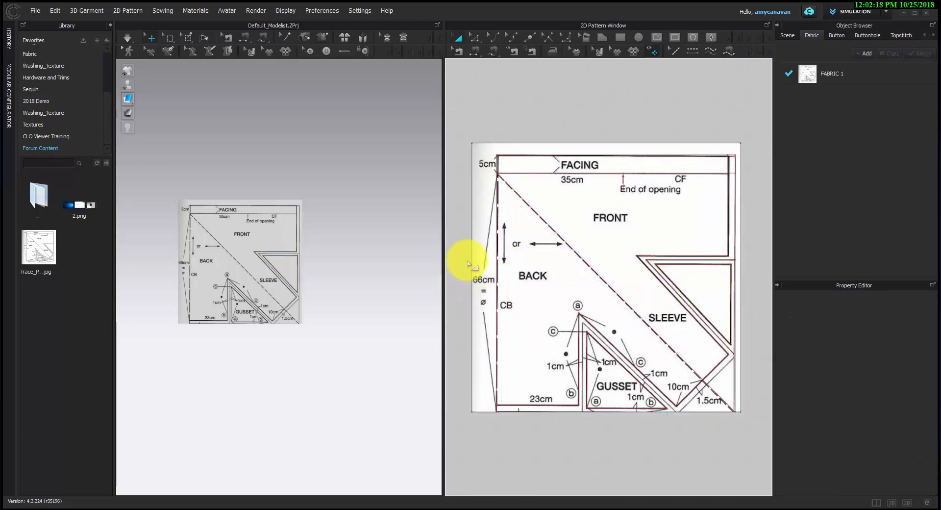
{"action": "left_click", "coordinate": [651, 51]}
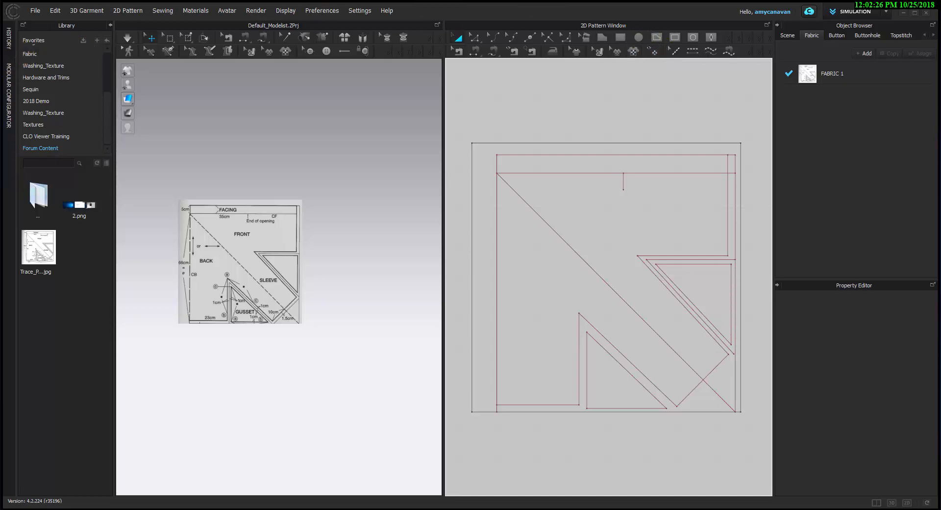
Clone the GUSSET triangle as a separate pattern piece, placed about 30 cm straight below the original.
{"action": "left_click", "coordinate": [595, 355]}
{"action": "right_click", "coordinate": [590, 348]}
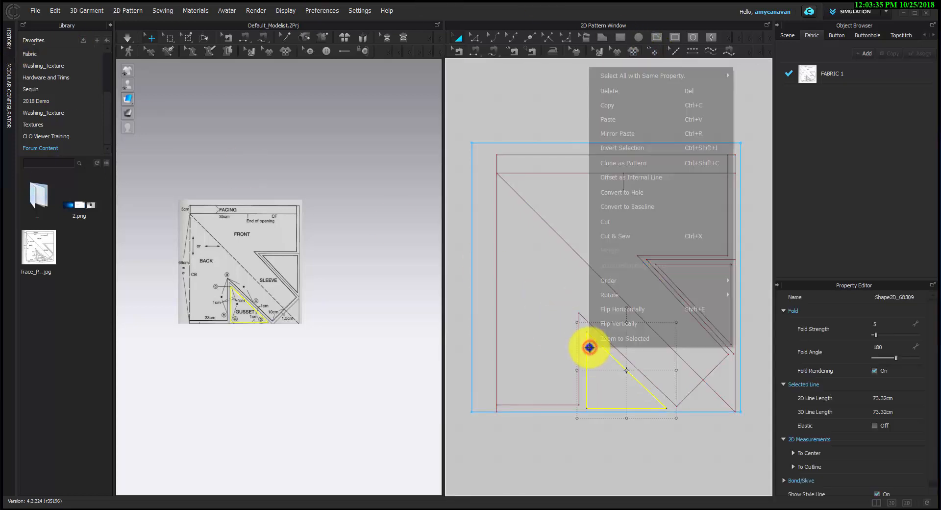
{"action": "left_click", "coordinate": [625, 164]}
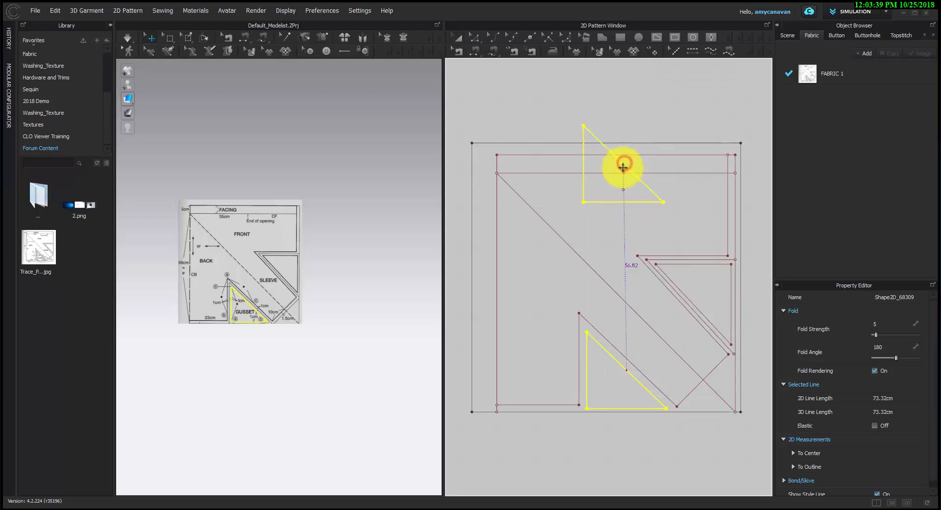
{"action": "scroll", "coordinate": [606, 392], "scroll_direction": "down", "scroll_amount": 1}
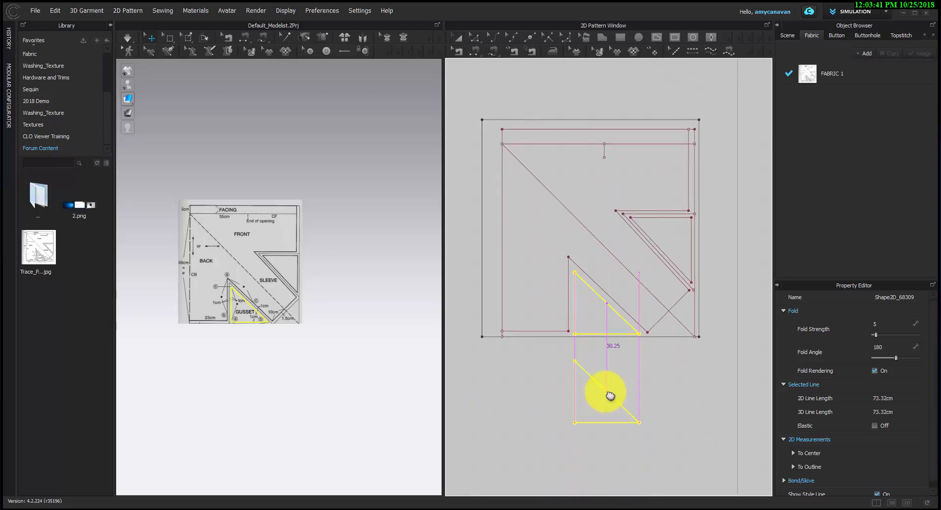
{"action": "left_click", "coordinate": [606, 392]}
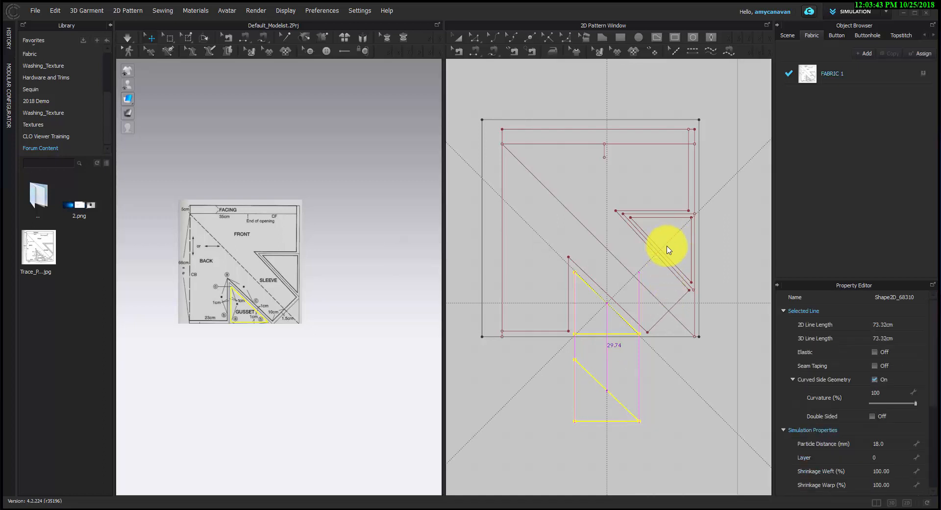
Clone the triangle beside the sleeve as a separate pattern piece, placed about 30 cm straight to its right.
{"action": "right_click", "coordinate": [658, 224]}
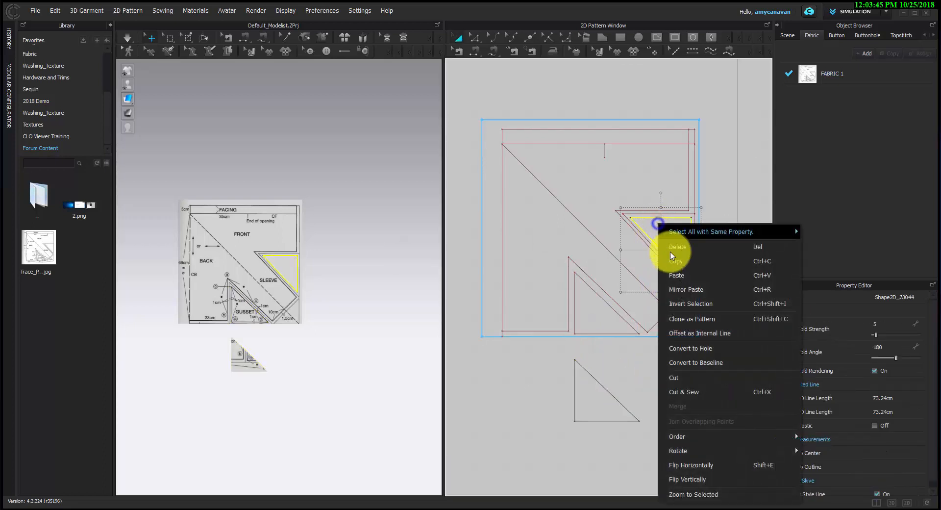
{"action": "left_click", "coordinate": [692, 320]}
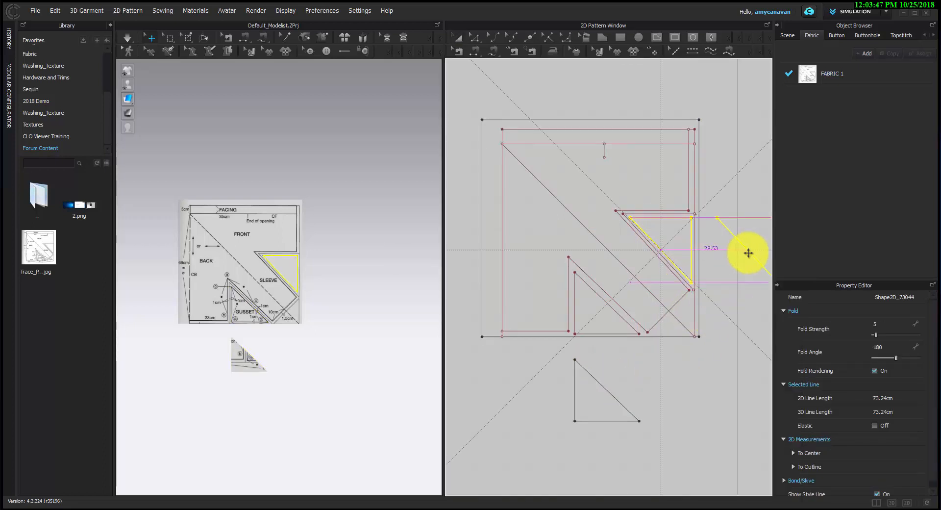
{"action": "left_click", "coordinate": [750, 253]}
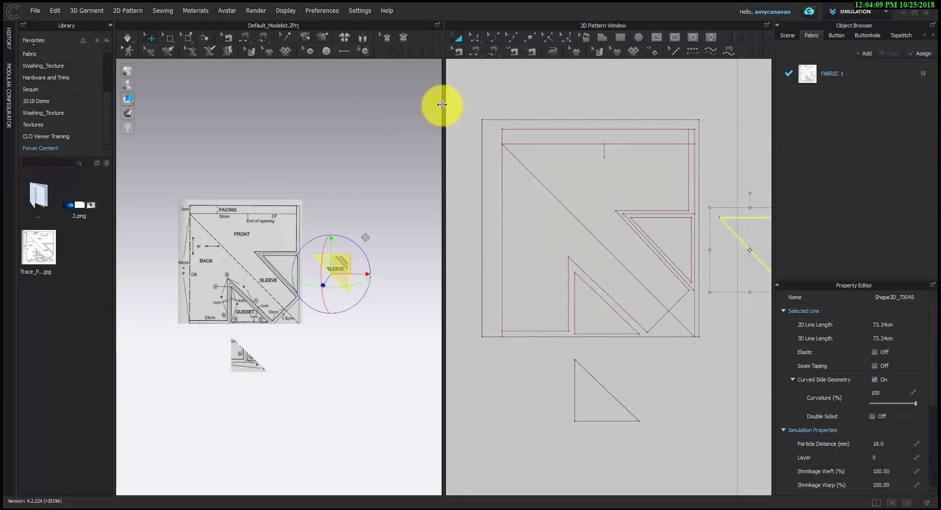
Widen the 2D pattern view, trace the facing strip from its bounding internal lines, and place it as a pattern piece above the diagram.
{"action": "left_click_drag", "start_coordinate": [443, 105], "coordinate": [372, 105]}
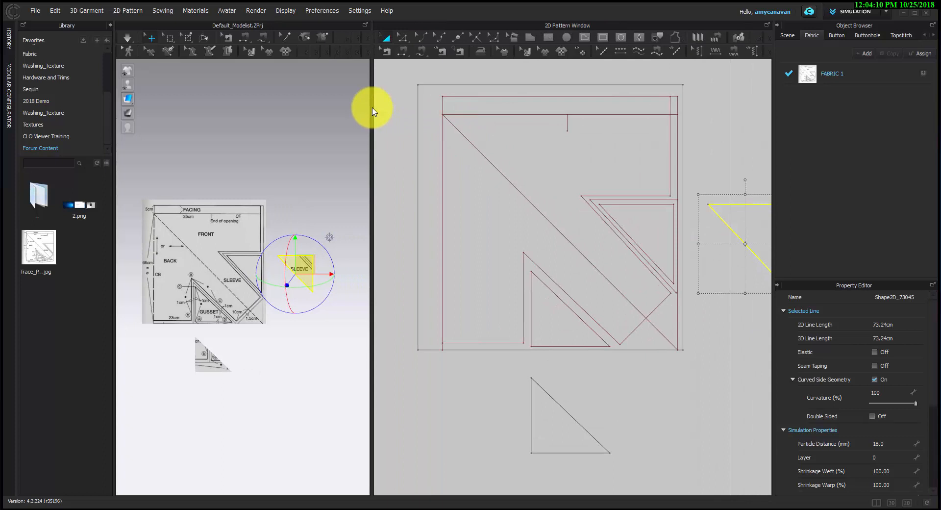
{"action": "left_click", "coordinate": [658, 39]}
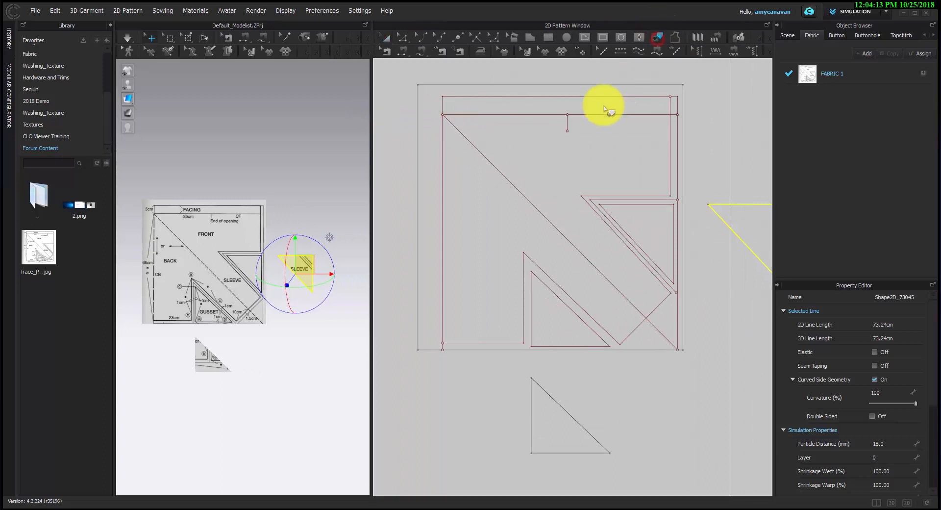
{"action": "left_click", "coordinate": [601, 115]}
{"action": "left_click", "coordinate": [670, 103], "text": "shift"}
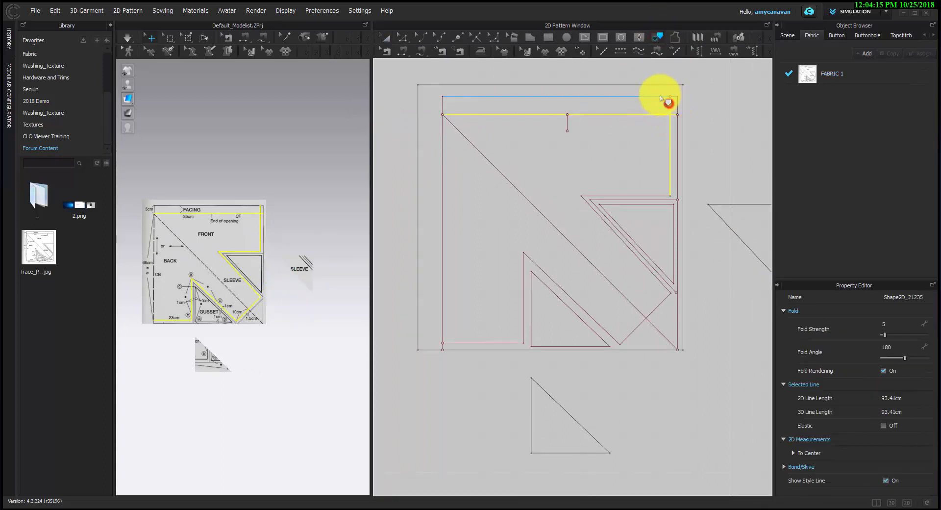
{"action": "left_click", "coordinate": [659, 96], "text": "shift"}
{"action": "left_click", "coordinate": [444, 116], "text": "shift"}
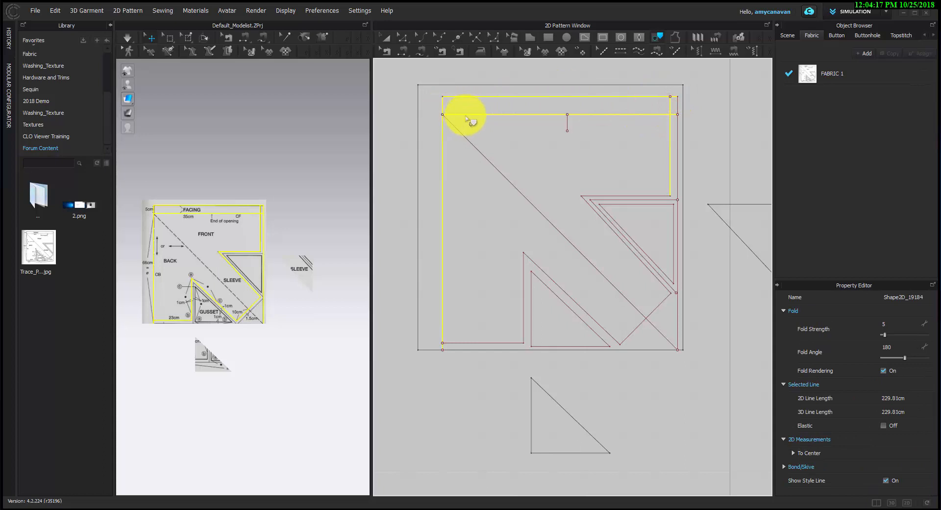
{"action": "right_click", "coordinate": [465, 116]}
{"action": "left_click", "coordinate": [497, 126]}
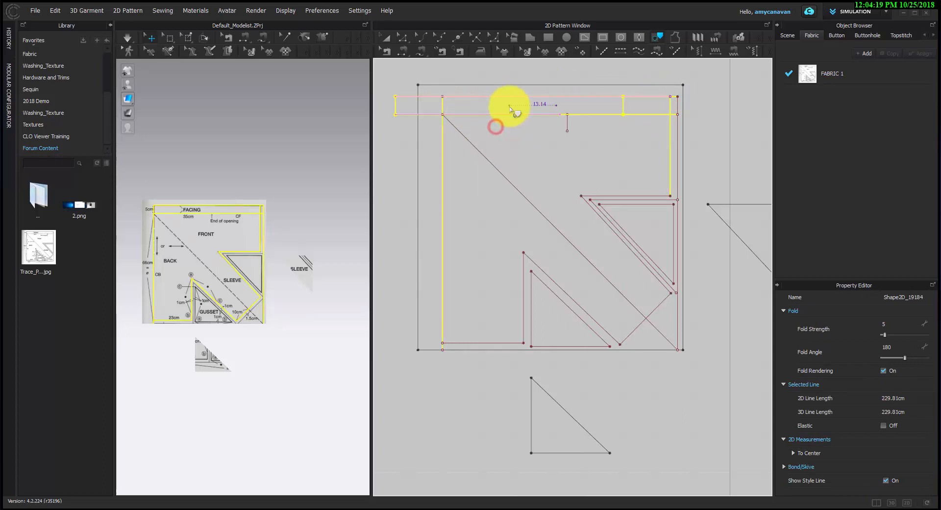
{"action": "scroll", "coordinate": [509, 106], "scroll_direction": "up", "scroll_amount": 2}
{"action": "left_click", "coordinate": [553, 72]}
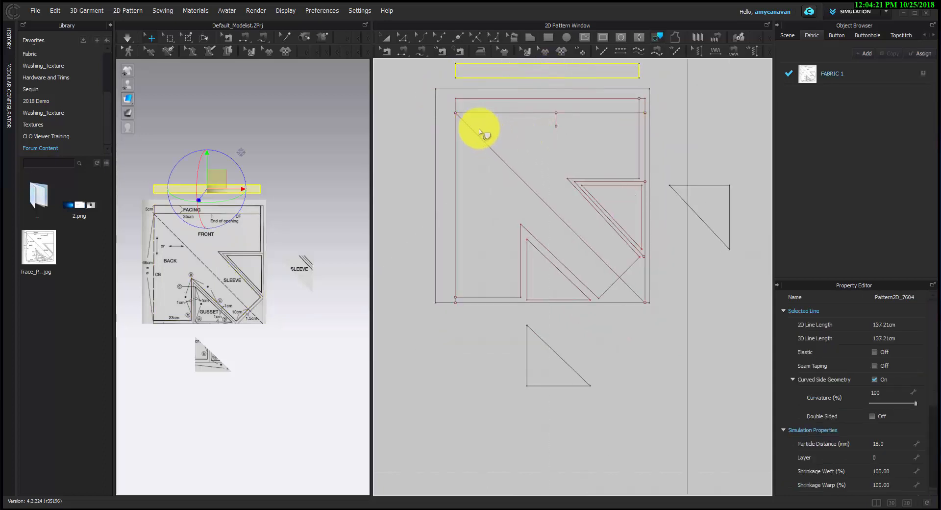
{"action": "left_click", "coordinate": [457, 135]}
{"action": "left_click", "coordinate": [519, 113], "text": "shift"}
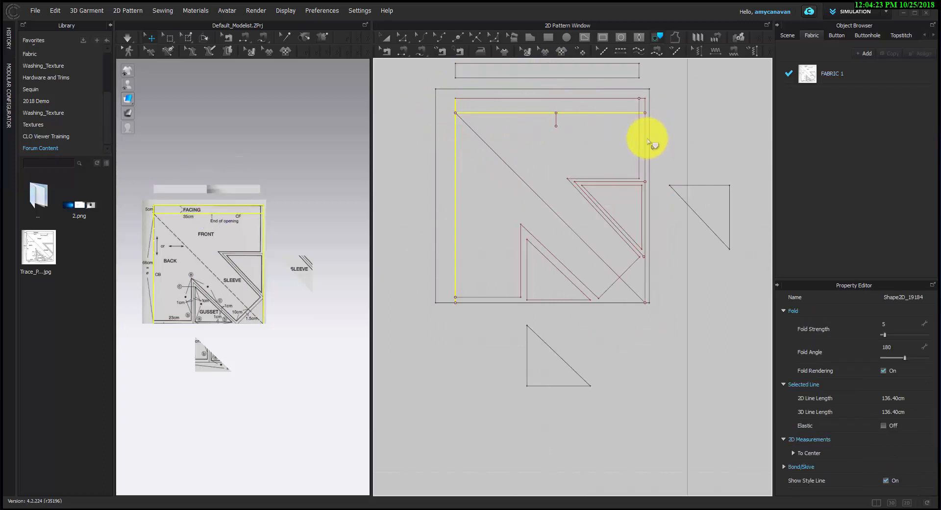
{"action": "left_click", "coordinate": [639, 141], "text": "shift"}
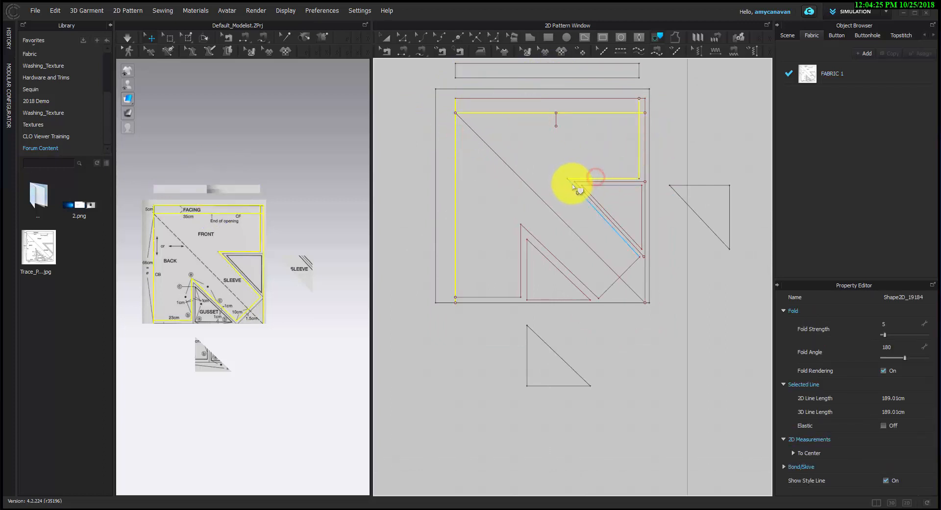
{"action": "left_click", "coordinate": [576, 187], "text": "shift"}
{"action": "left_click", "coordinate": [626, 270], "text": "shift"}
Trace the full front, back and sleeve outline below the facing line as a pattern piece, placed about 105 cm to the right.
{"action": "left_click", "coordinate": [577, 335]}
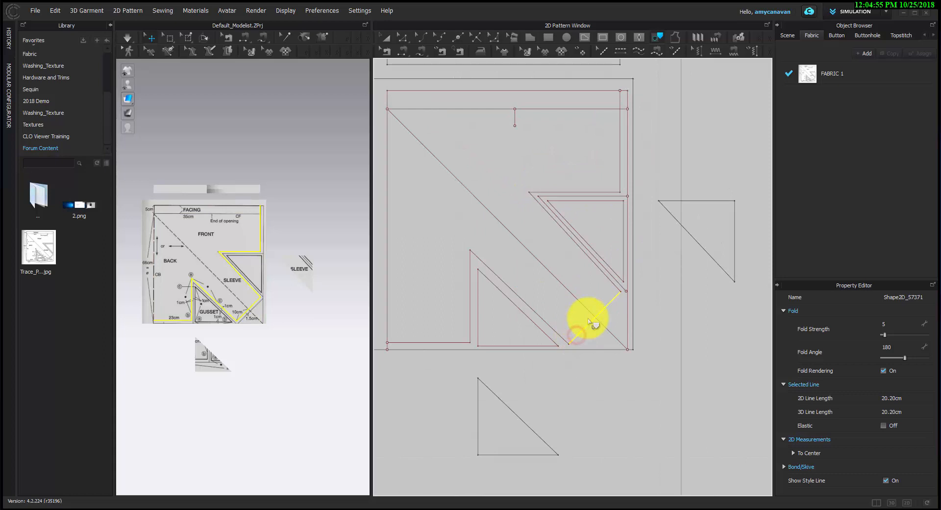
{"action": "left_click", "coordinate": [613, 280], "text": "shift"}
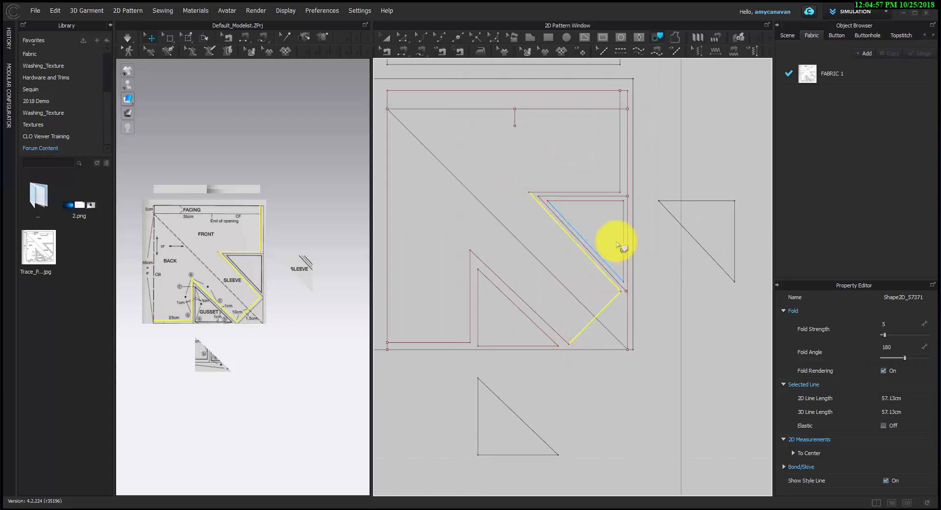
{"action": "left_click", "coordinate": [608, 193], "text": "shift"}
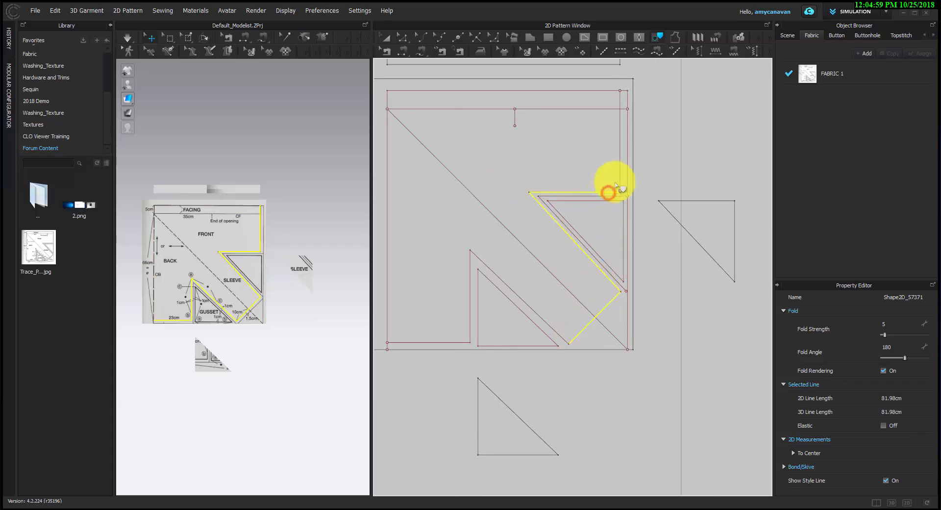
{"action": "left_click", "coordinate": [621, 156], "text": "shift"}
{"action": "left_click", "coordinate": [588, 113], "text": "shift"}
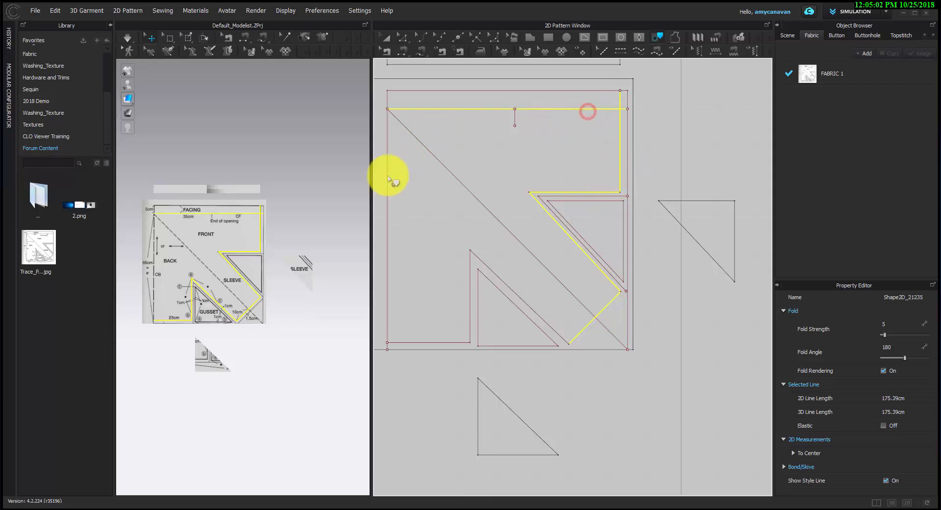
{"action": "left_click", "coordinate": [389, 196], "text": "shift"}
{"action": "left_click", "coordinate": [440, 343], "text": "shift"}
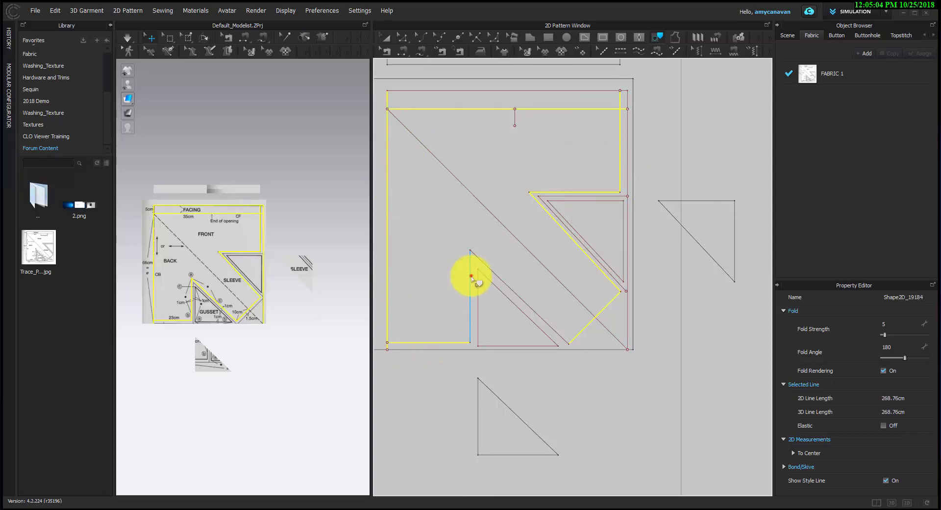
{"action": "left_click", "coordinate": [470, 276], "text": "shift"}
{"action": "right_click", "coordinate": [486, 264]}
{"action": "left_click", "coordinate": [498, 269]}
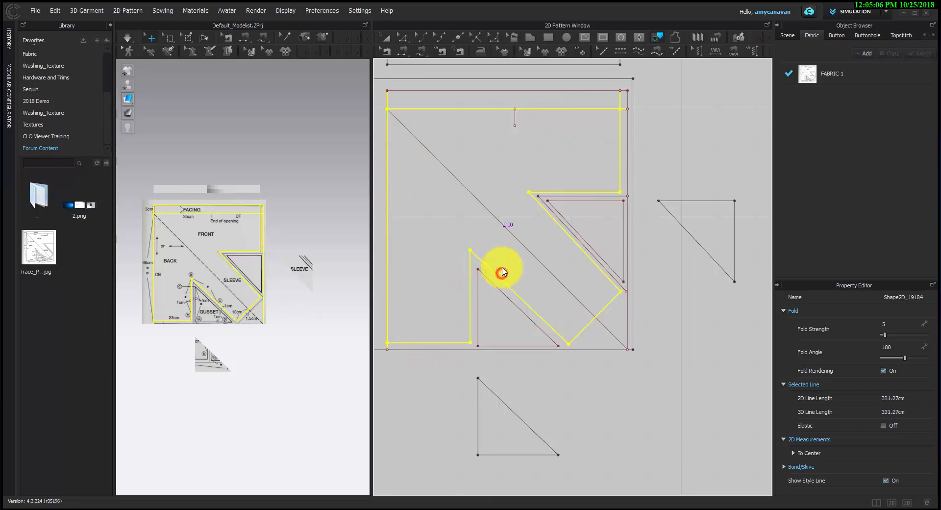
{"action": "scroll", "coordinate": [498, 269], "scroll_direction": "down", "scroll_amount": 2}
{"action": "left_click", "coordinate": [731, 256]}
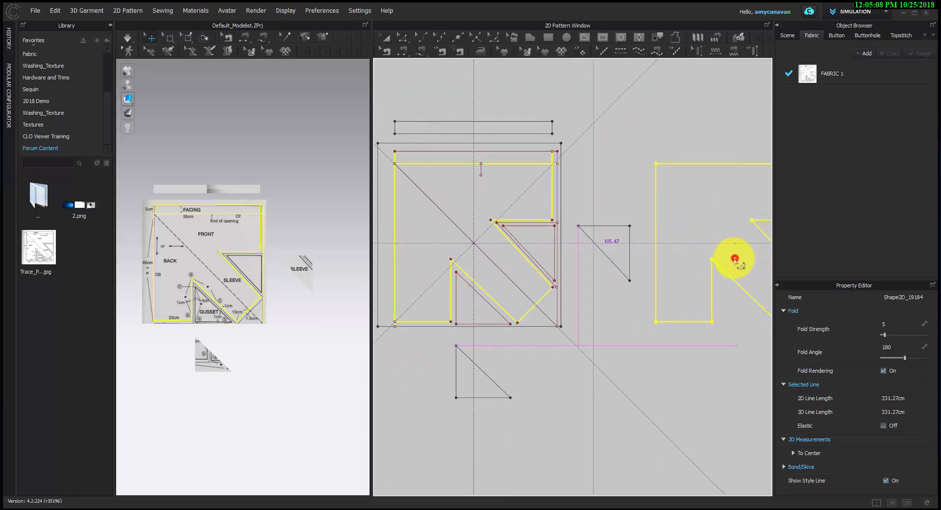
{"action": "scroll", "coordinate": [689, 367], "scroll_direction": "down", "scroll_amount": 1}
{"action": "middle_click_drag", "start_coordinate": [684, 364], "coordinate": [642, 354]}
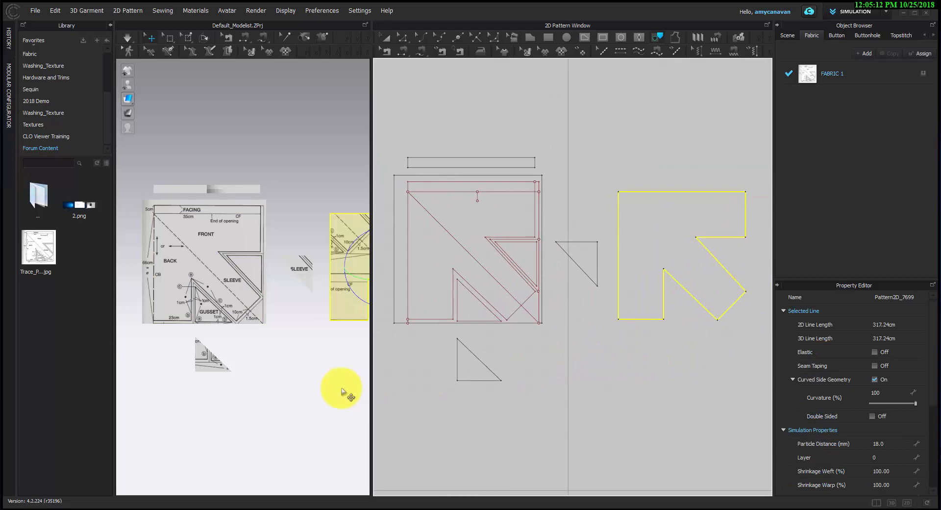
{"action": "left_click", "coordinate": [617, 381]}
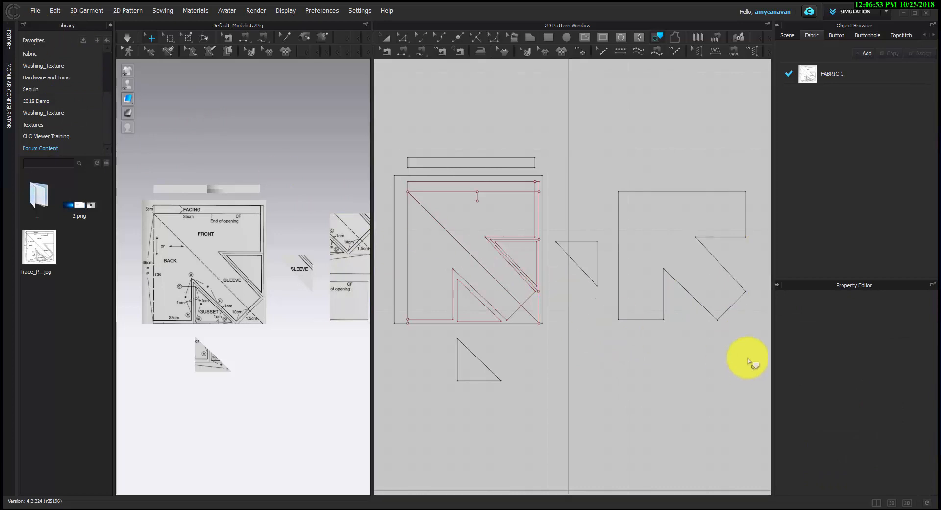
Split the slanted sleeve-end edge of the large traced piece uniformly into two equal segments.
{"action": "scroll", "coordinate": [668, 375], "scroll_direction": "up", "scroll_amount": 4}
{"action": "right_click", "coordinate": [667, 332]}
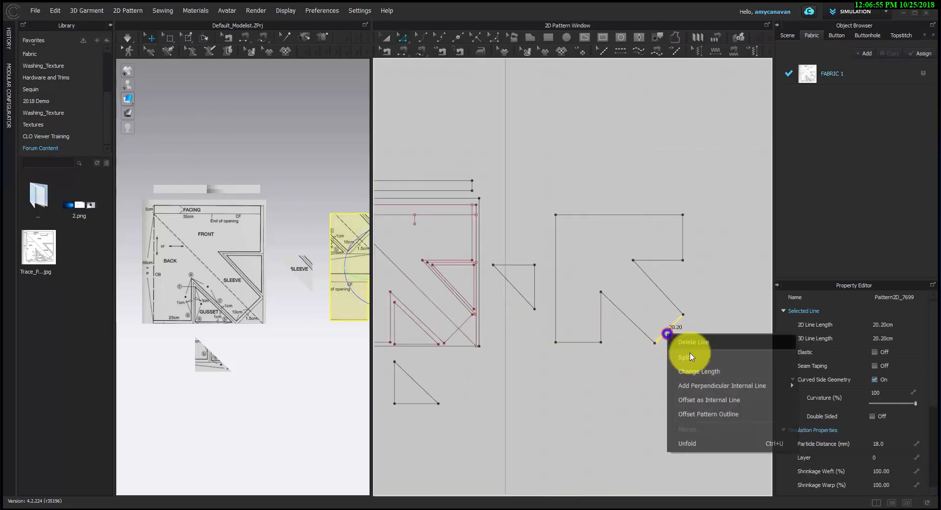
{"action": "left_click", "coordinate": [681, 360]}
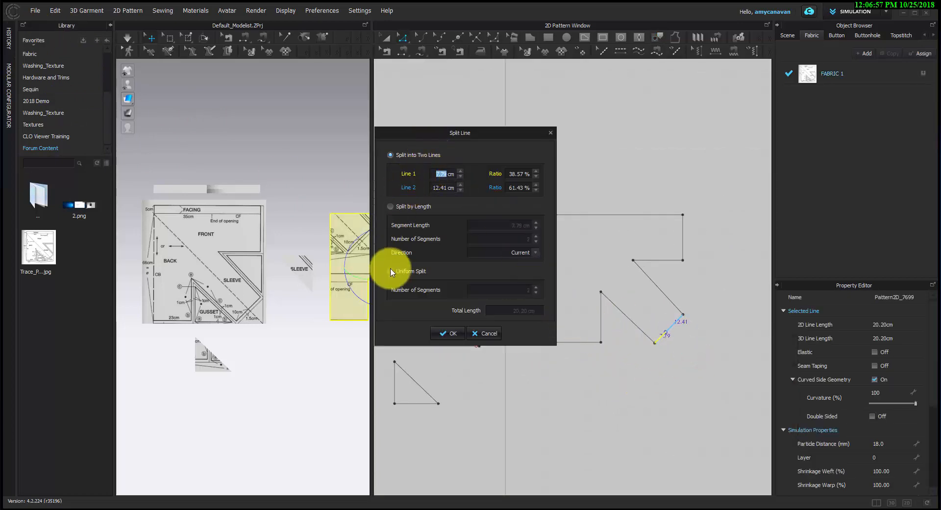
{"action": "left_click", "coordinate": [392, 271]}
{"action": "left_click", "coordinate": [448, 333]}
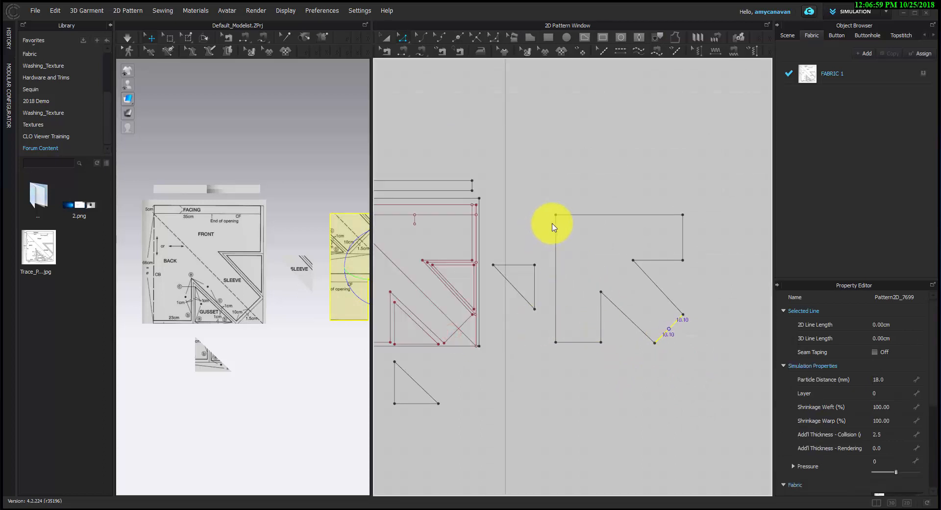
Draw a diagonal internal line from the large piece's upper-left corner to the midpoint of its sleeve-end edge.
{"action": "key", "text": "g"}
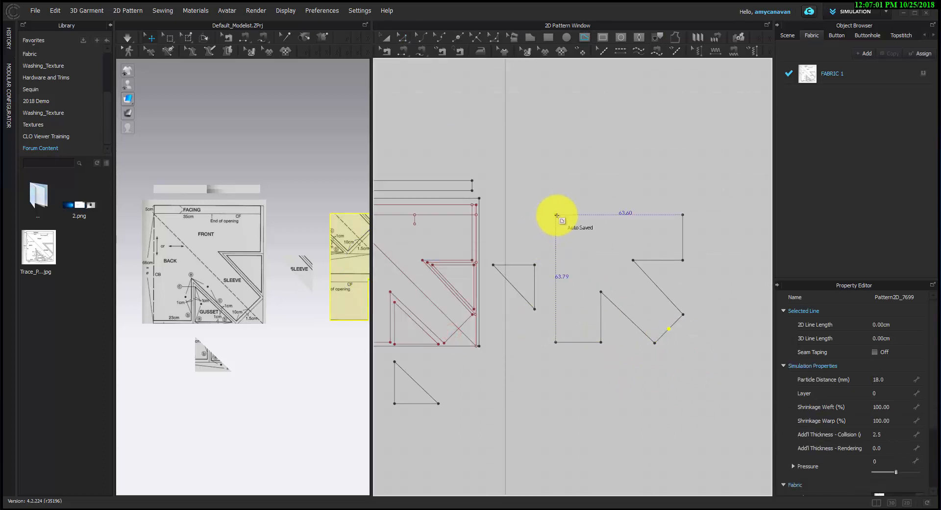
{"action": "left_click", "coordinate": [556, 214]}
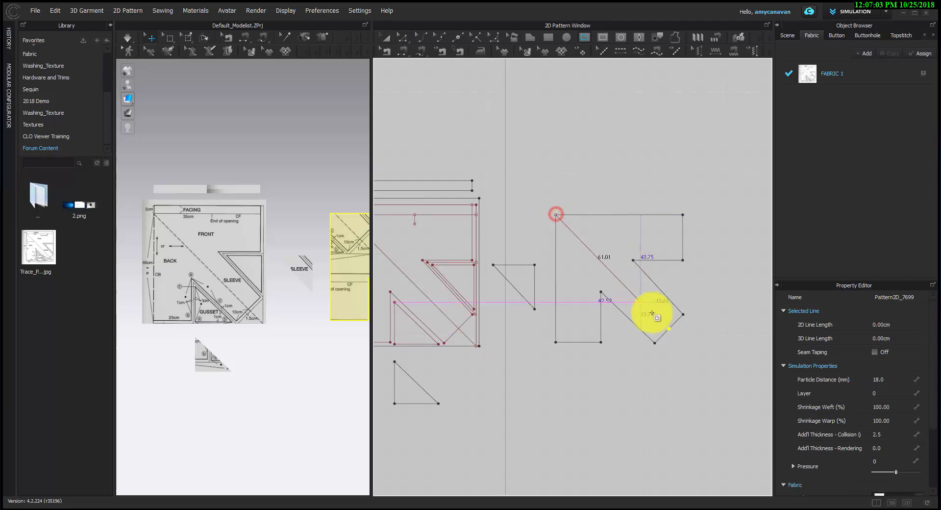
{"action": "left_click", "coordinate": [669, 329]}
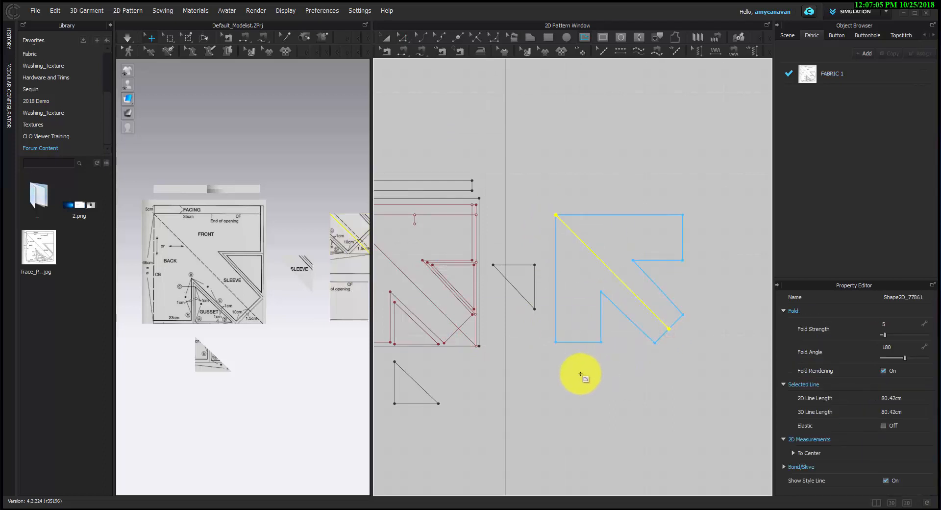
Move the two traced triangles into the large piece's matching notches and place the facing strip just above its upper edge.
{"action": "key", "text": "a"}
{"action": "left_click_drag", "start_coordinate": [521, 274], "coordinate": [668, 284]}
{"action": "left_click_drag", "start_coordinate": [419, 392], "coordinate": [636, 334]}
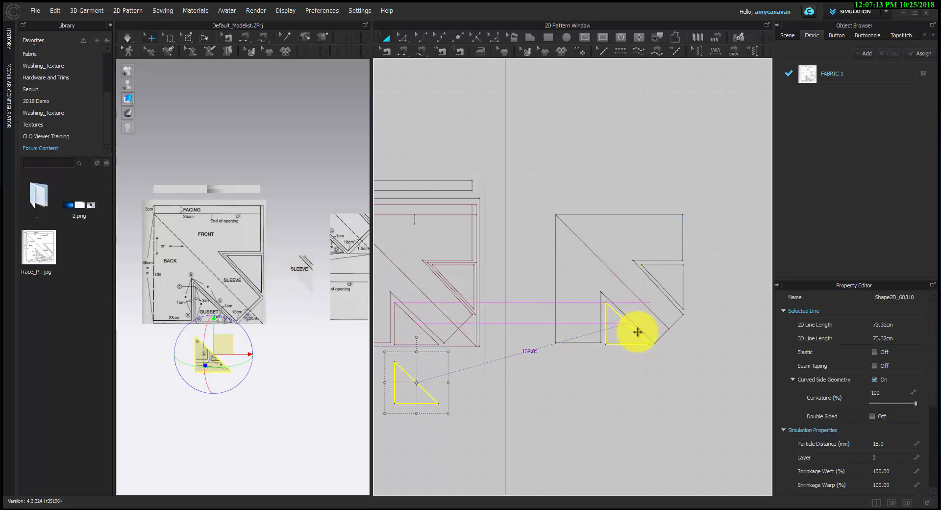
{"action": "left_click_drag", "start_coordinate": [638, 332], "coordinate": [637, 332]}
{"action": "left_click", "coordinate": [598, 389]}
{"action": "middle_click_drag", "start_coordinate": [586, 385], "coordinate": [633, 408]}
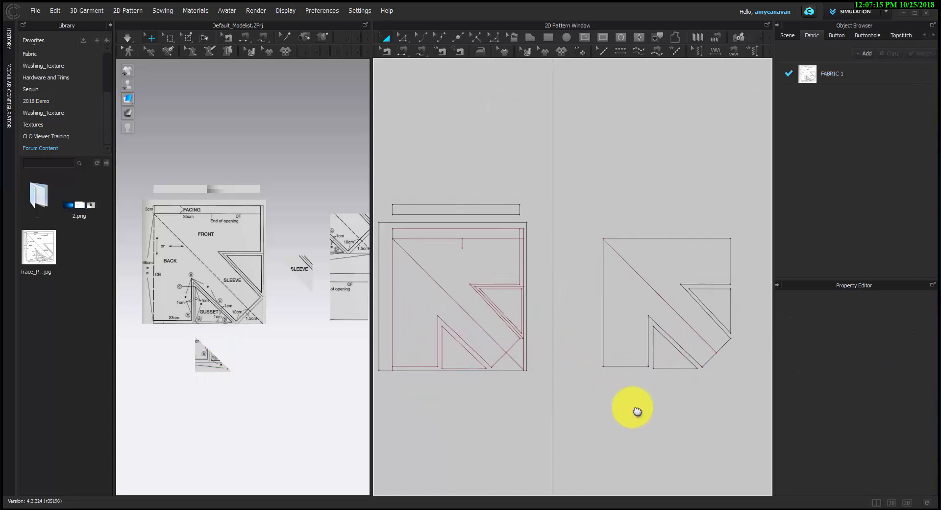
{"action": "left_click_drag", "start_coordinate": [467, 208], "coordinate": [675, 229]}
{"action": "left_click", "coordinate": [631, 445]}
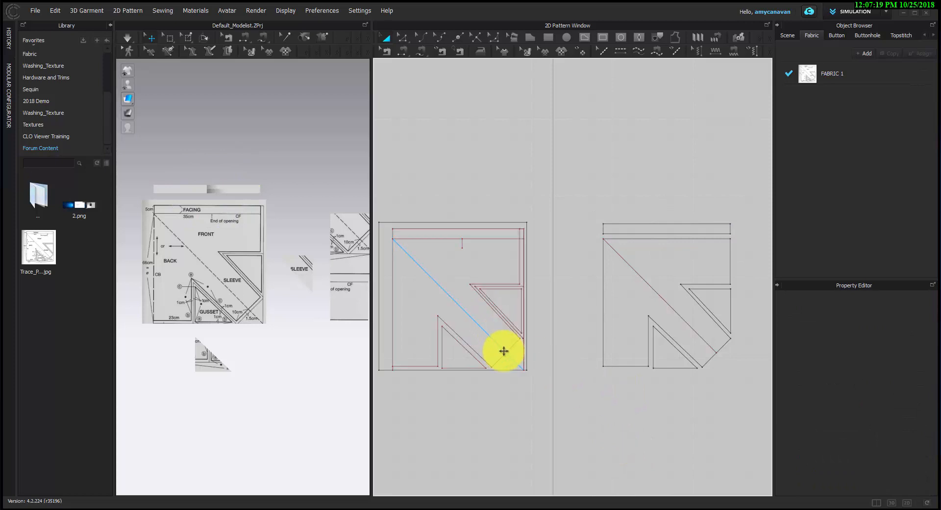
Move the original diagram pattern with its internal lines to the right of the traced pieces.
{"action": "scroll", "coordinate": [441, 210], "scroll_direction": "down", "scroll_amount": 2}
{"action": "left_click_drag", "start_coordinate": [429, 198], "coordinate": [657, 378]}
{"action": "left_click_drag", "start_coordinate": [516, 265], "coordinate": [648, 205]}
{"action": "middle_click_drag", "start_coordinate": [648, 206], "coordinate": [526, 217]}
{"action": "left_click_drag", "start_coordinate": [648, 205], "coordinate": [694, 276]}
{"action": "left_click", "coordinate": [584, 399]}
{"action": "scroll", "coordinate": [584, 385], "scroll_direction": "down", "scroll_amount": 2}
{"action": "middle_click_drag", "start_coordinate": [575, 390], "coordinate": [641, 396]}
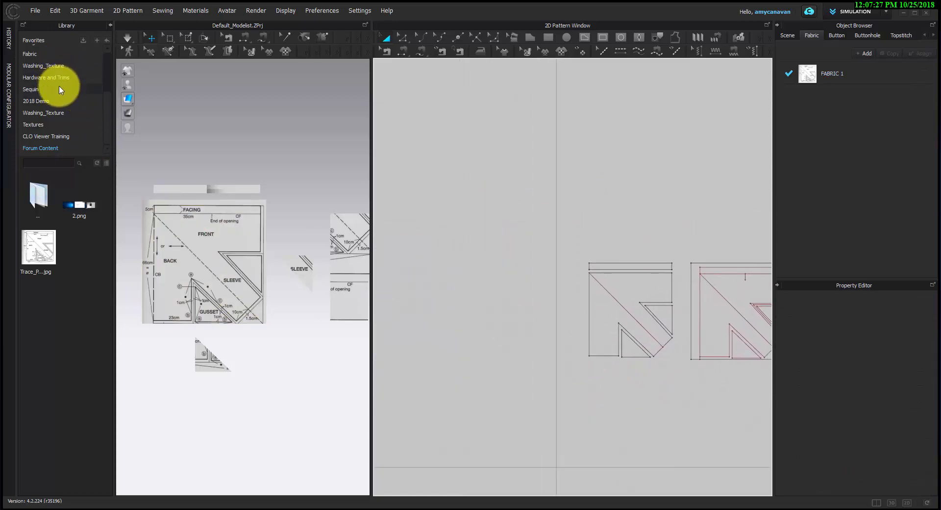
Load the second female avatar from the avatar library.
{"action": "scroll", "coordinate": [59, 89], "scroll_direction": "up", "scroll_amount": 3}
{"action": "left_click", "coordinate": [49, 63]}
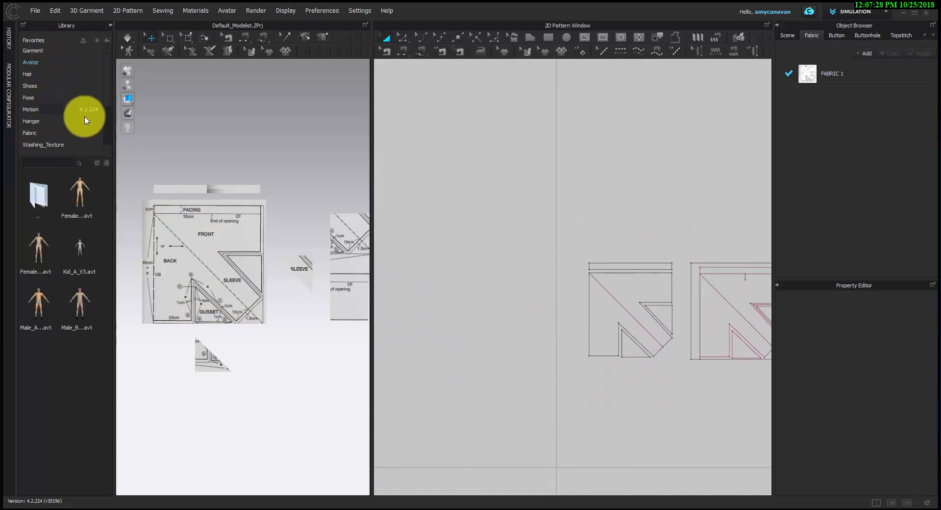
{"action": "double_click", "coordinate": [43, 243]}
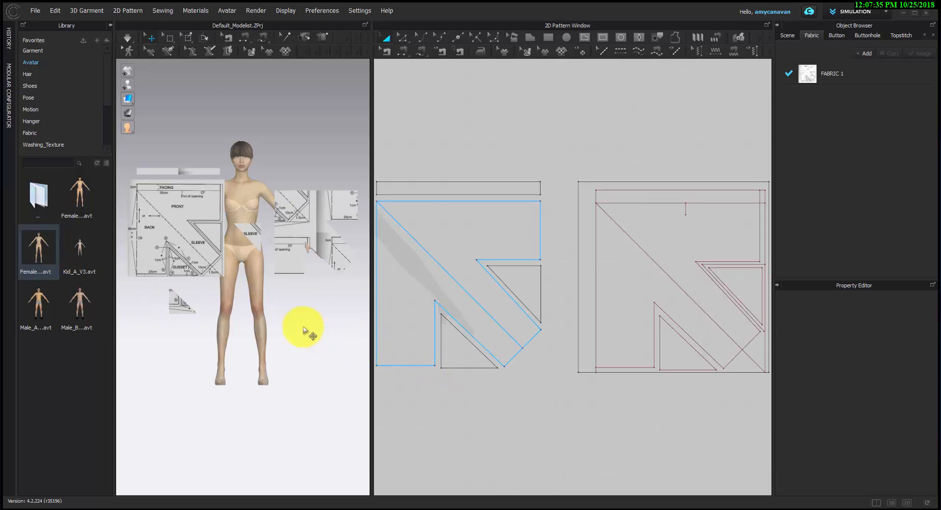
Move all pattern pieces together away from the avatar and out of sight in the 3D view.
{"action": "key", "text": "ctrl+a"}
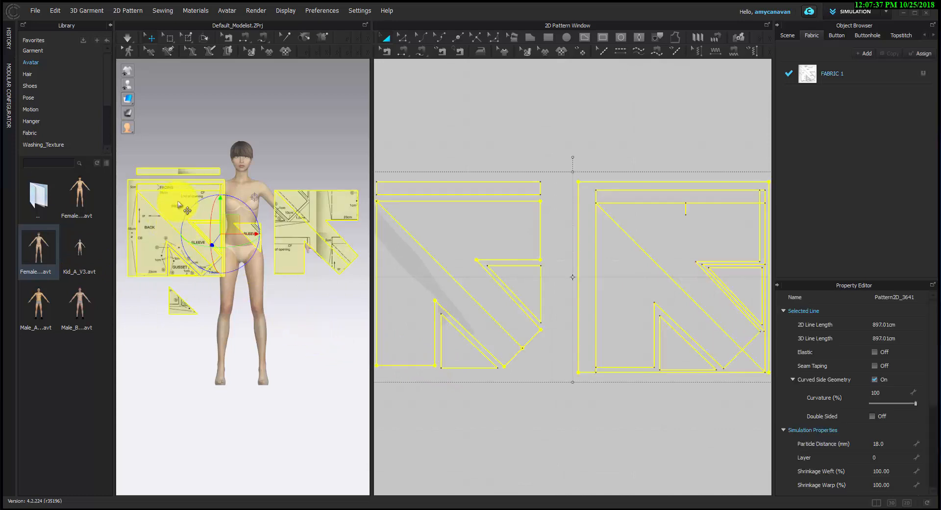
{"action": "left_click_drag", "start_coordinate": [179, 202], "coordinate": [444, 58]}
{"action": "left_click", "coordinate": [315, 185]}
{"action": "scroll", "coordinate": [539, 396], "scroll_direction": "down", "scroll_amount": 2}
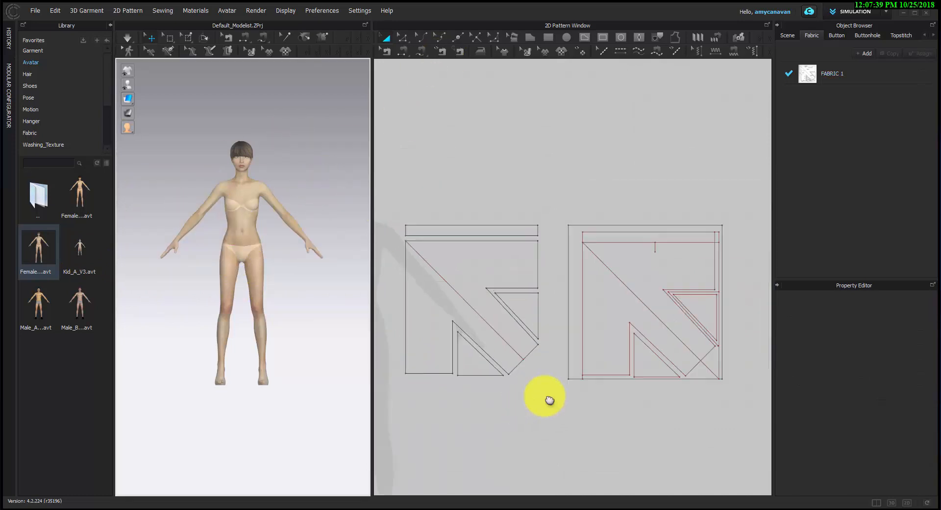
{"action": "middle_click_drag", "start_coordinate": [545, 400], "coordinate": [637, 387]}
{"action": "left_click_drag", "start_coordinate": [472, 195], "coordinate": [647, 369]}
{"action": "left_click", "coordinate": [611, 421]}
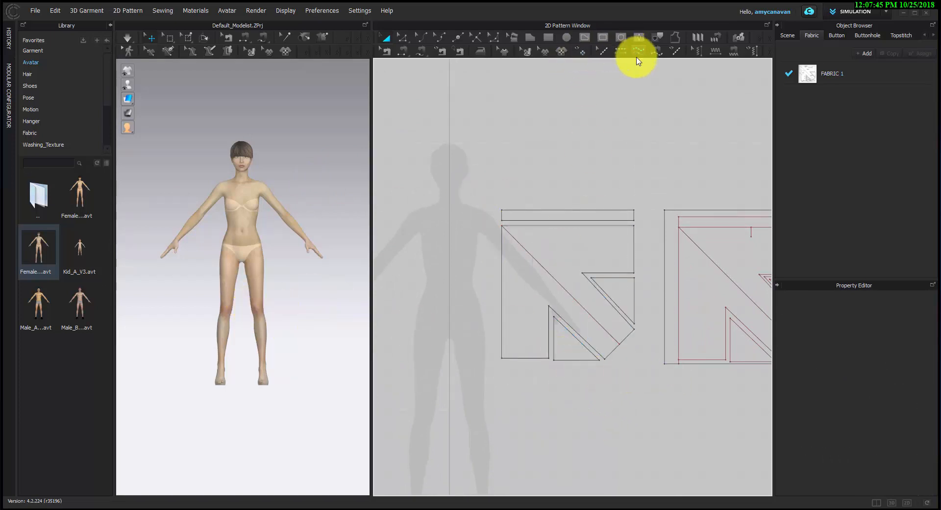
{"action": "left_click", "coordinate": [500, 130]}
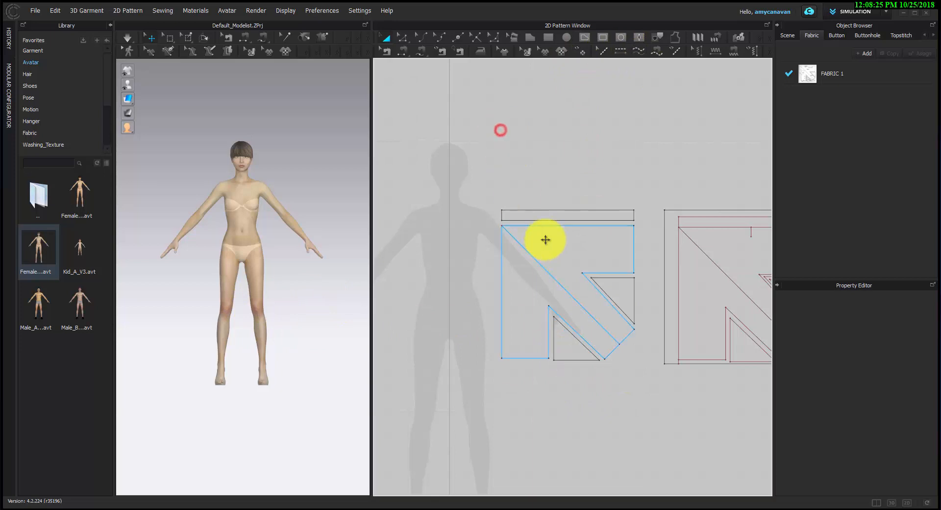
Split the upper edge of the large piece into two lines, with the first line 35 cm long.
{"action": "key", "text": "z"}
{"action": "right_click", "coordinate": [552, 226]}
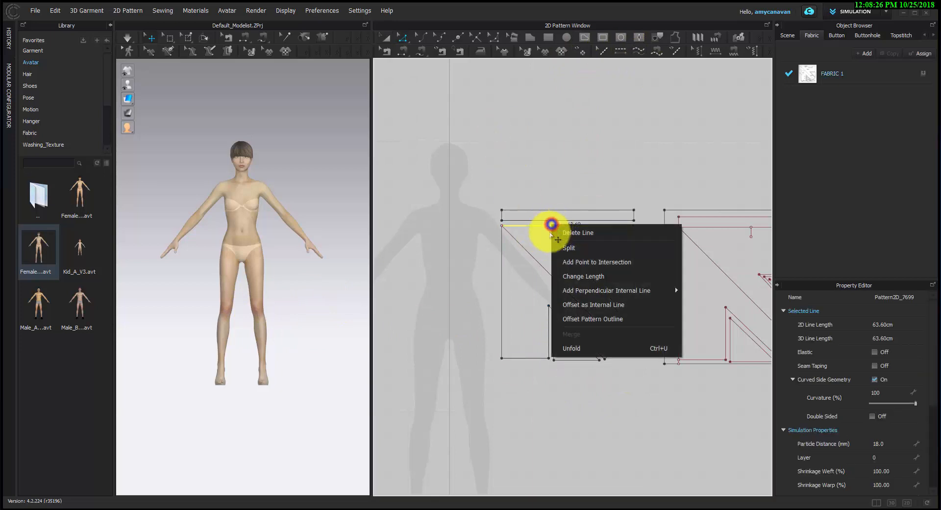
{"action": "left_click", "coordinate": [559, 251]}
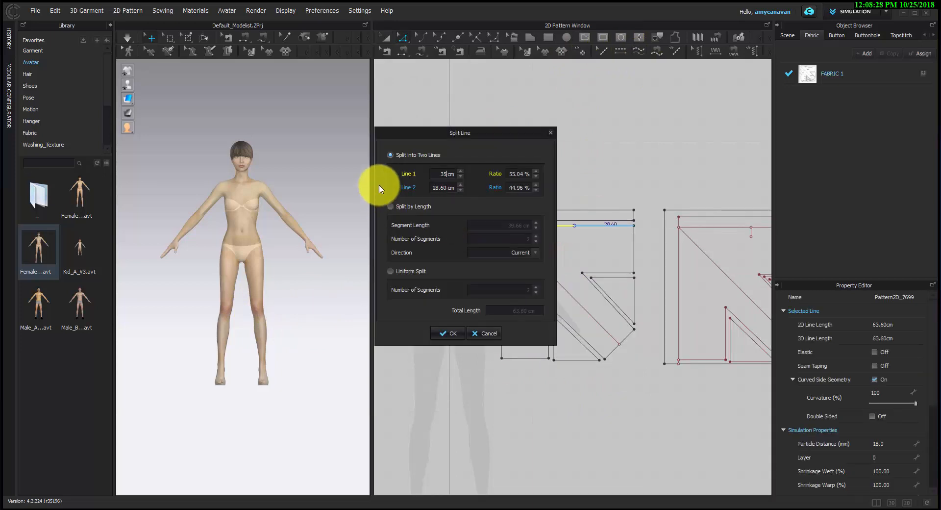
{"action": "key", "text": "Return"}
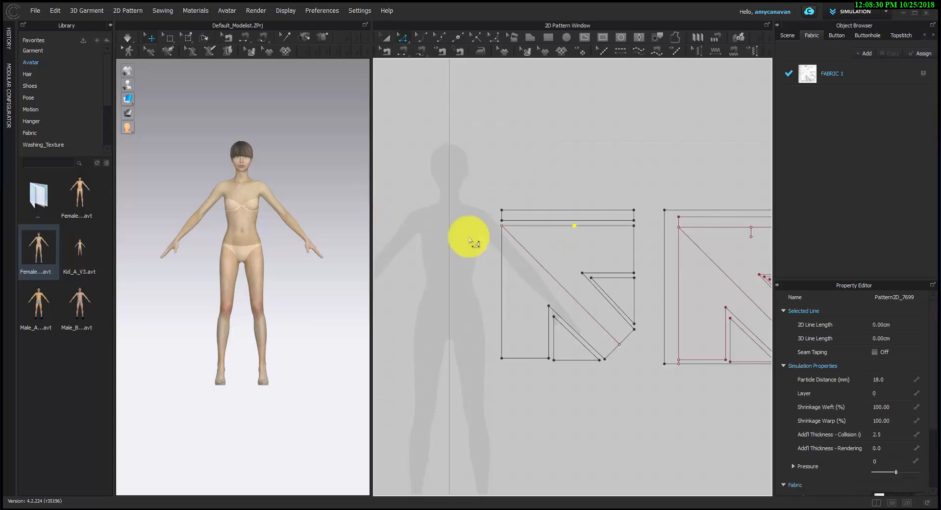
Name the long strip Facing and the large piece below it Body.
{"action": "scroll", "coordinate": [564, 237], "scroll_direction": "up", "scroll_amount": 3}
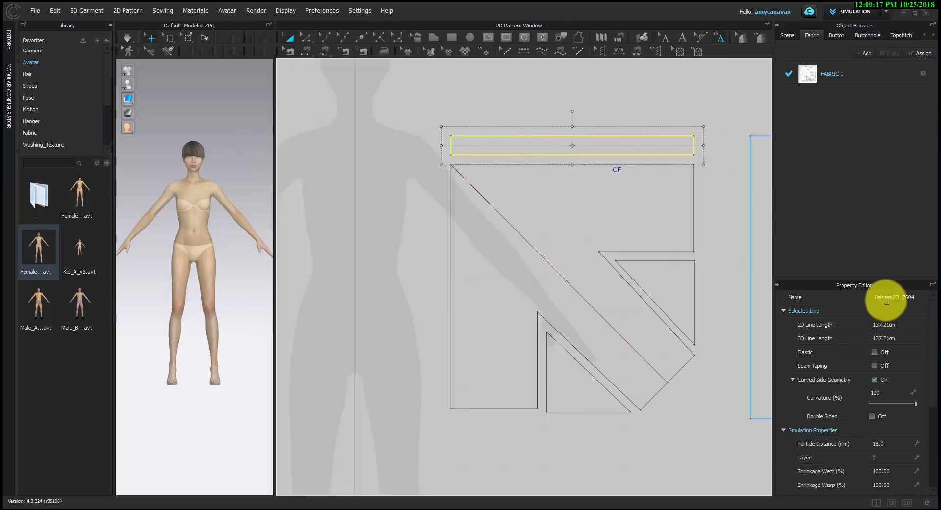
{"action": "double_click", "coordinate": [885, 298]}
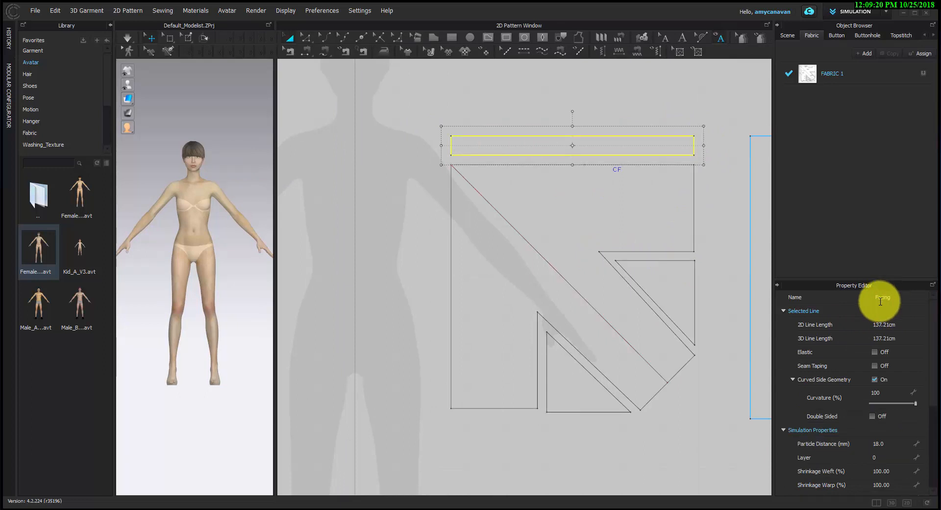
{"action": "left_click", "coordinate": [649, 208]}
{"action": "double_click", "coordinate": [884, 296]}
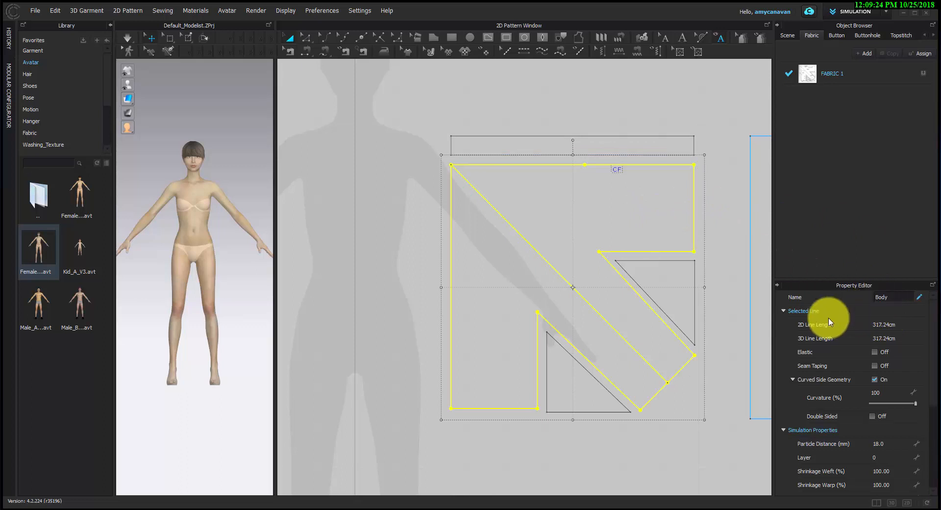
Name the upper triangle Gusset 1 and the lower triangle Gusset 2.
{"action": "left_click", "coordinate": [671, 280]}
{"action": "double_click", "coordinate": [892, 297]}
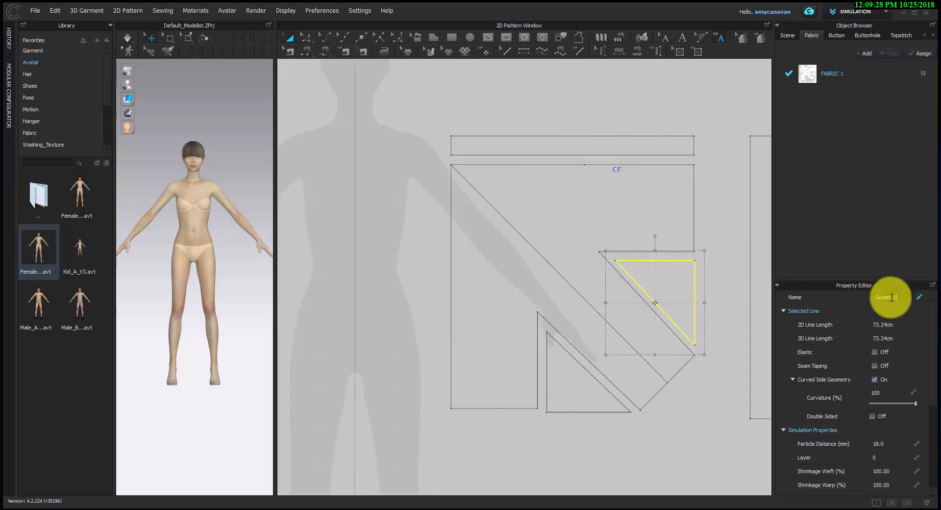
{"action": "type", "text": "Gusset 1"}
{"action": "left_click", "coordinate": [596, 401]}
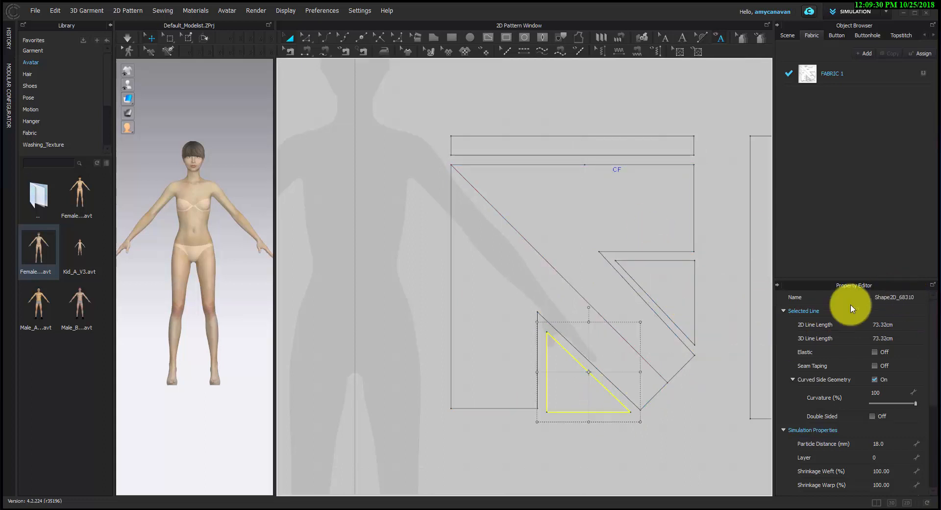
{"action": "double_click", "coordinate": [888, 297]}
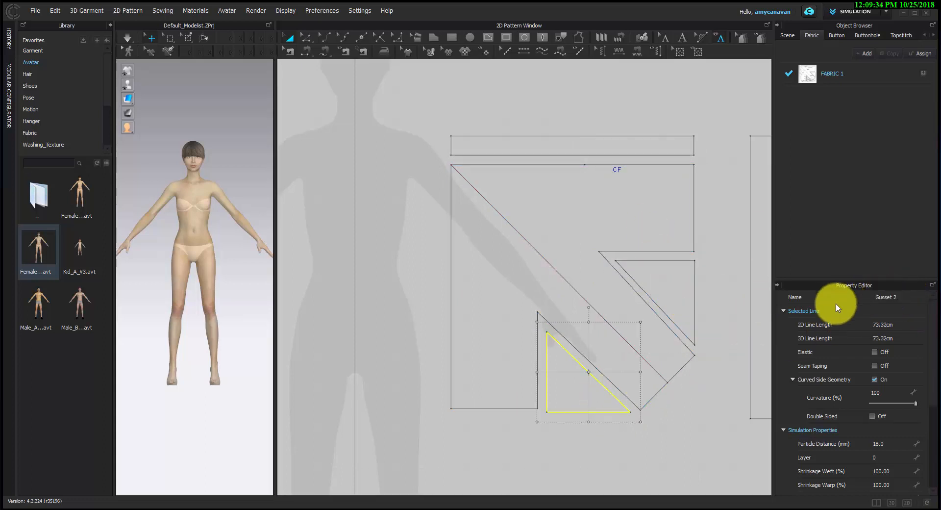
Copy the facing, body and both gussets as a linked mirrored set, placed about 68.5 cm to their left.
{"action": "scroll", "coordinate": [615, 330], "scroll_direction": "down", "scroll_amount": 2}
{"action": "left_click", "coordinate": [424, 227]}
{"action": "left_click_drag", "start_coordinate": [436, 146], "coordinate": [714, 414]}
{"action": "key", "text": "ctrl+c"}
{"action": "key", "text": "ctrl+v"}
{"action": "left_click", "coordinate": [368, 268]}
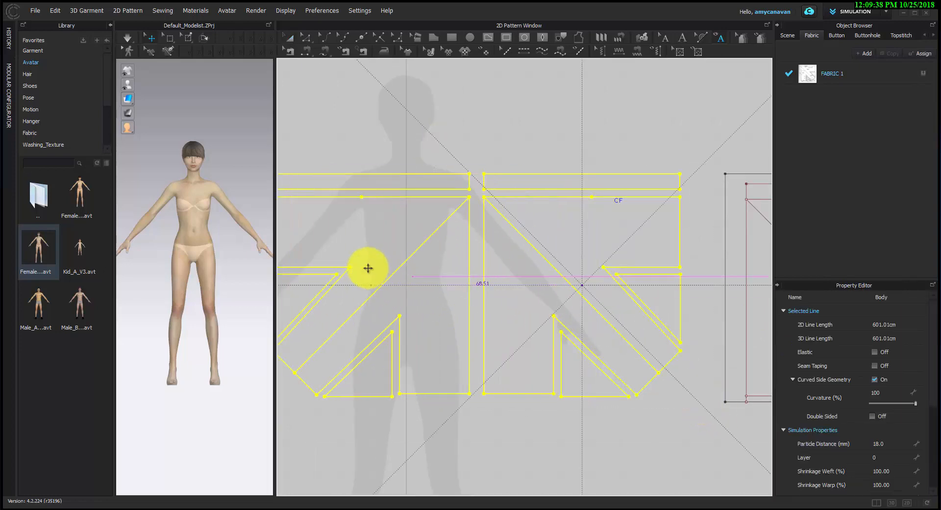
{"action": "left_click", "coordinate": [500, 425]}
Move both mirrored halves together so that they are centred over the avatar silhouette in the 2D view.
{"action": "scroll", "coordinate": [505, 422], "scroll_direction": "down", "scroll_amount": 3}
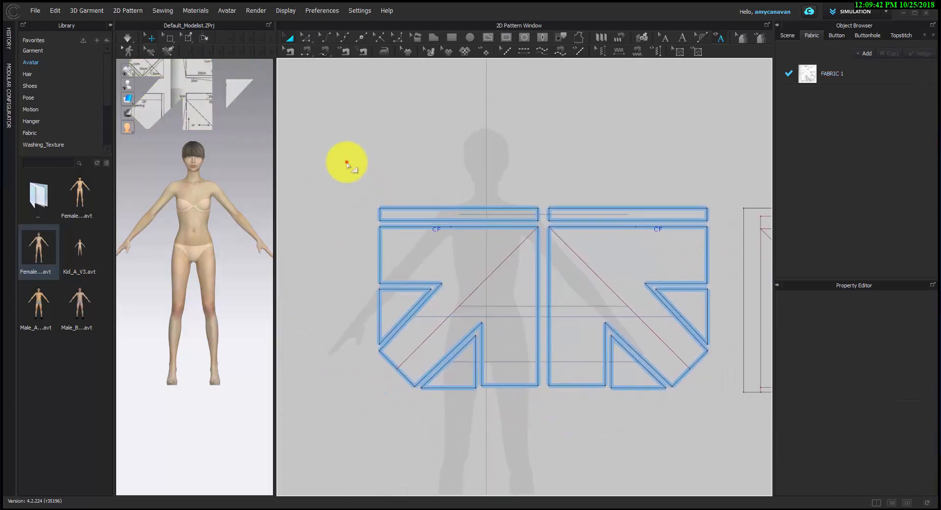
{"action": "left_click_drag", "start_coordinate": [347, 163], "coordinate": [721, 420]}
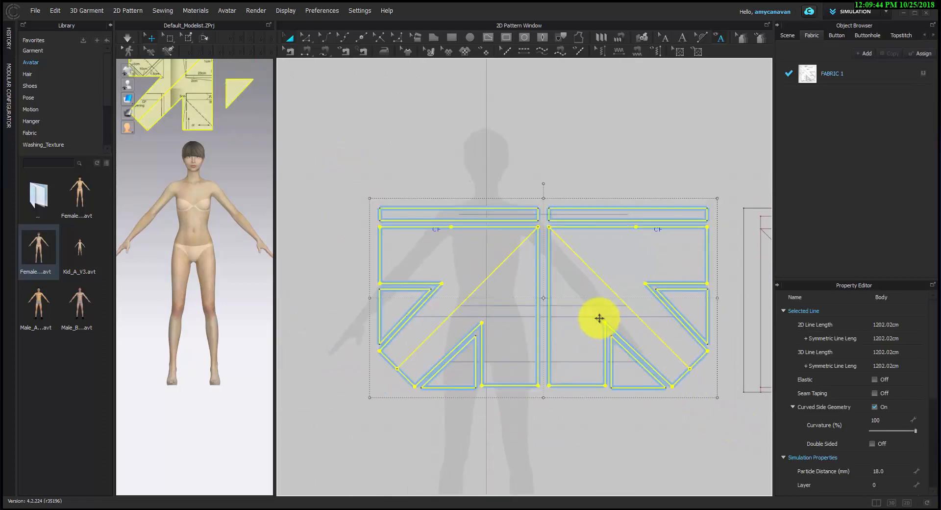
{"action": "left_click_drag", "start_coordinate": [576, 306], "coordinate": [532, 275]}
{"action": "left_click", "coordinate": [543, 463]}
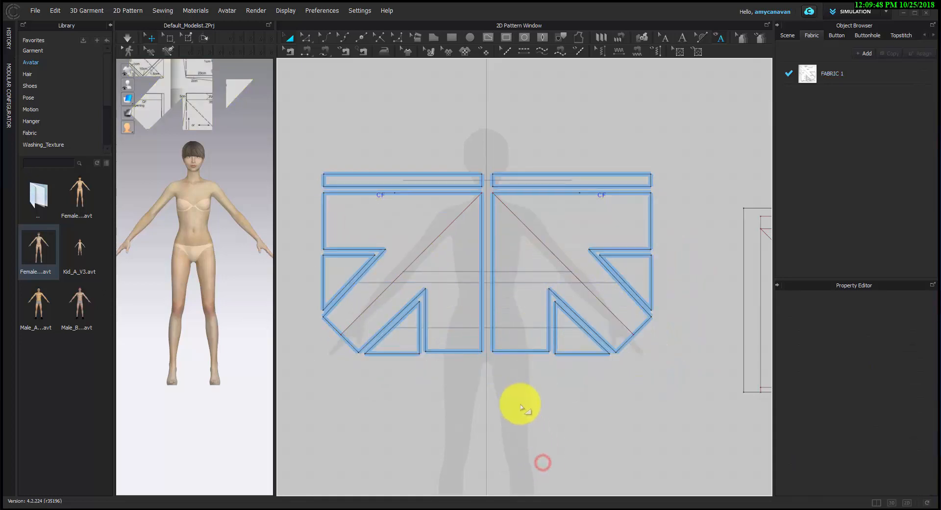
{"action": "middle_click_drag", "start_coordinate": [521, 404], "coordinate": [570, 466]}
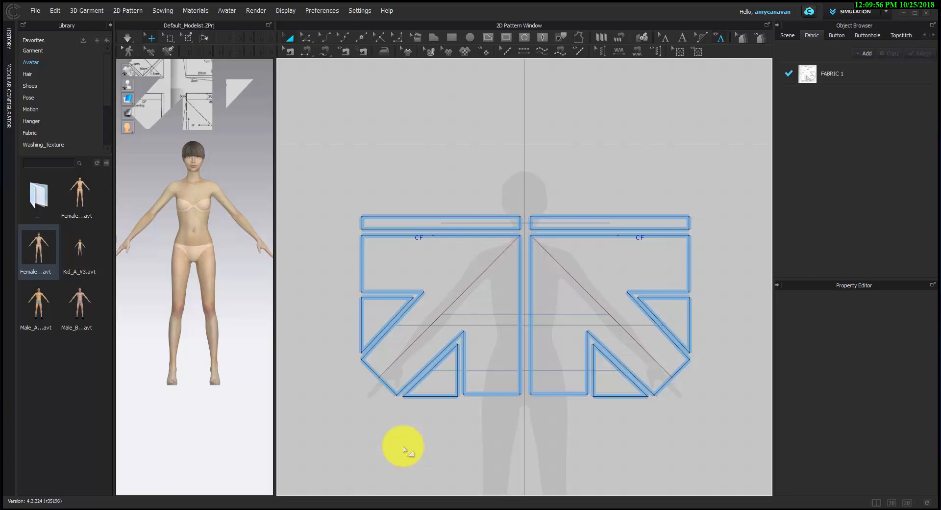
Move both mirrored halves together to the left of the avatar silhouette's centre line in the 2D view.
{"action": "right_click_drag", "start_coordinate": [225, 347], "coordinate": [199, 326]}
{"action": "scroll", "coordinate": [214, 429], "scroll_direction": "up", "scroll_amount": 3}
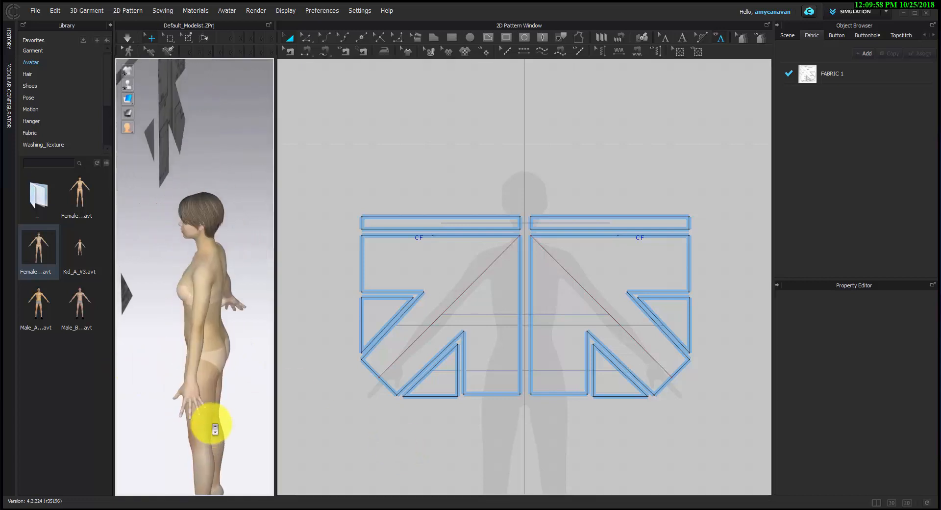
{"action": "scroll", "coordinate": [214, 429], "scroll_direction": "up", "scroll_amount": 4}
{"action": "scroll", "coordinate": [325, 328], "scroll_direction": "down", "scroll_amount": 3}
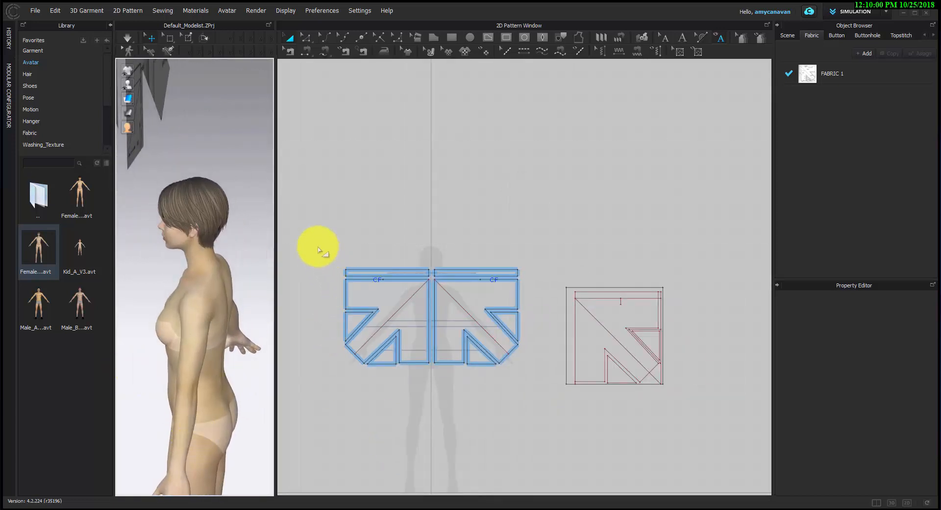
{"action": "left_click_drag", "start_coordinate": [318, 246], "coordinate": [528, 393]}
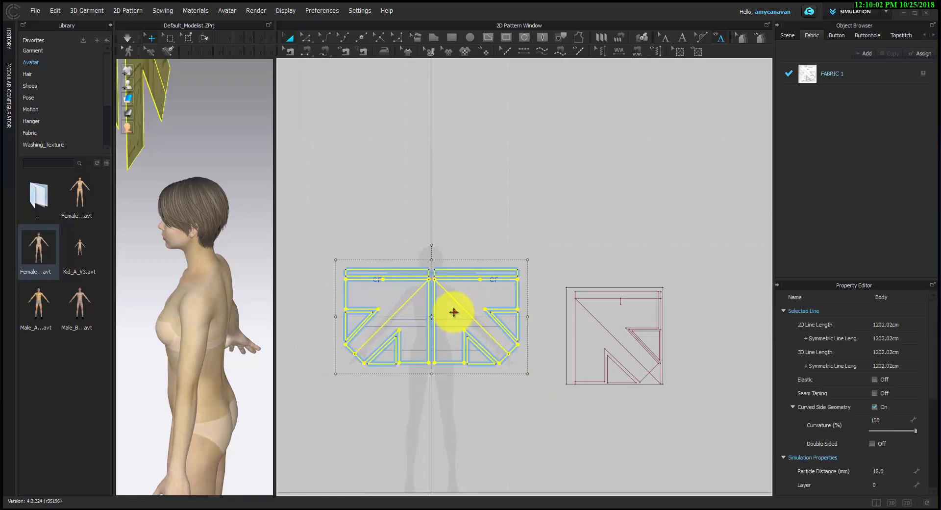
{"action": "left_click_drag", "start_coordinate": [454, 312], "coordinate": [365, 321]}
{"action": "left_click", "coordinate": [350, 441]}
{"action": "middle_click_drag", "start_coordinate": [350, 441], "coordinate": [432, 437]}
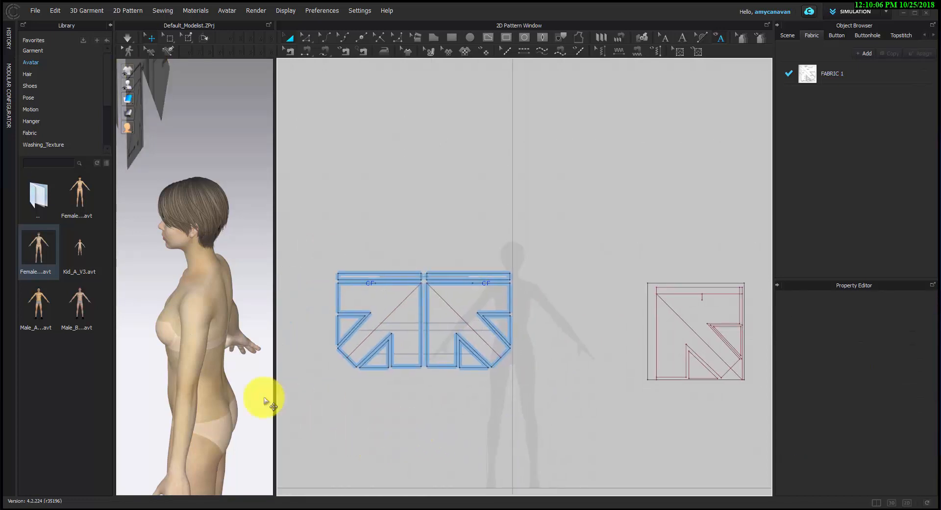
Show the arrangement points around the avatar in a side view.
{"action": "right_click_drag", "start_coordinate": [160, 364], "coordinate": [165, 366]}
{"action": "key", "text": "shift+f"}
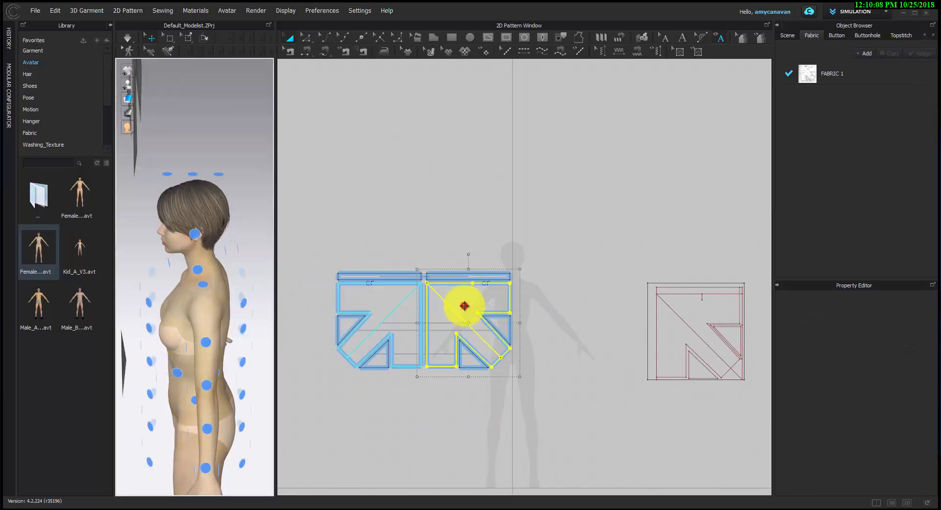
Place the body pattern on the Arm_Outside_2 arrangement point of the avatar's arm, together with its mirrored counterpart.
{"action": "left_click", "coordinate": [465, 305]}
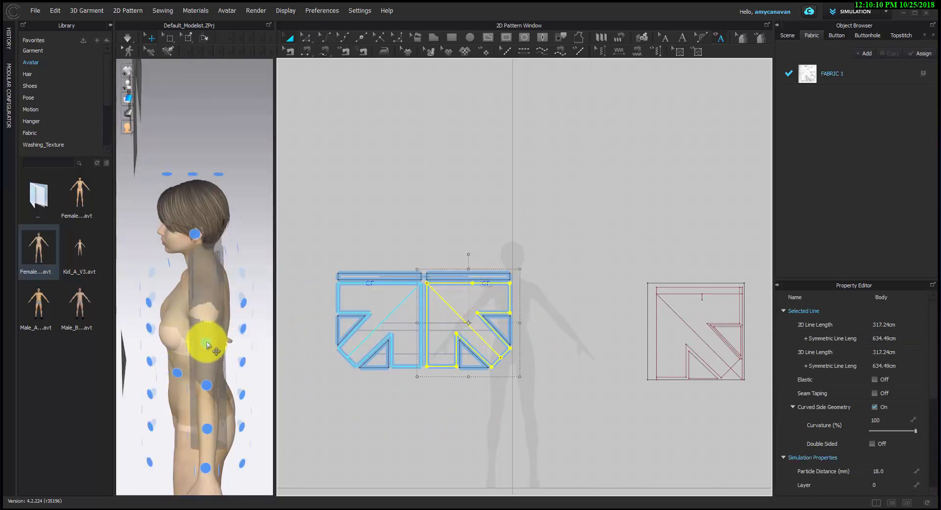
{"action": "mouse_move", "coordinate": [208, 346]}
{"action": "right_mouse_down"}
{"action": "mouse_move", "coordinate": [205, 336]}
{"action": "mouse_move", "coordinate": [252, 332]}
{"action": "mouse_move", "coordinate": [235, 321]}
{"action": "mouse_move", "coordinate": [285, 310]}
{"action": "mouse_move", "coordinate": [242, 342]}
{"action": "mouse_move", "coordinate": [124, 358]}
{"action": "mouse_move", "coordinate": [217, 331]}
{"action": "right_mouse_up"}
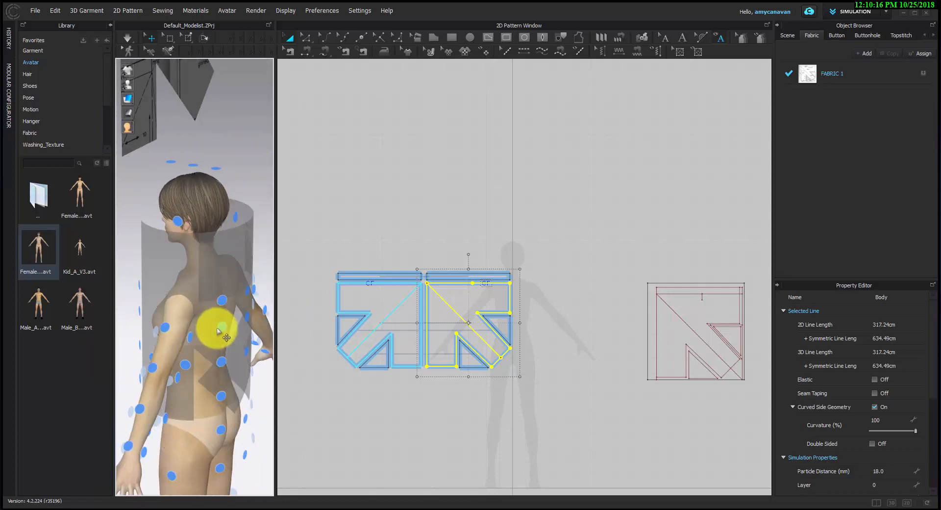
{"action": "right_click_drag", "start_coordinate": [189, 287], "coordinate": [179, 224]}
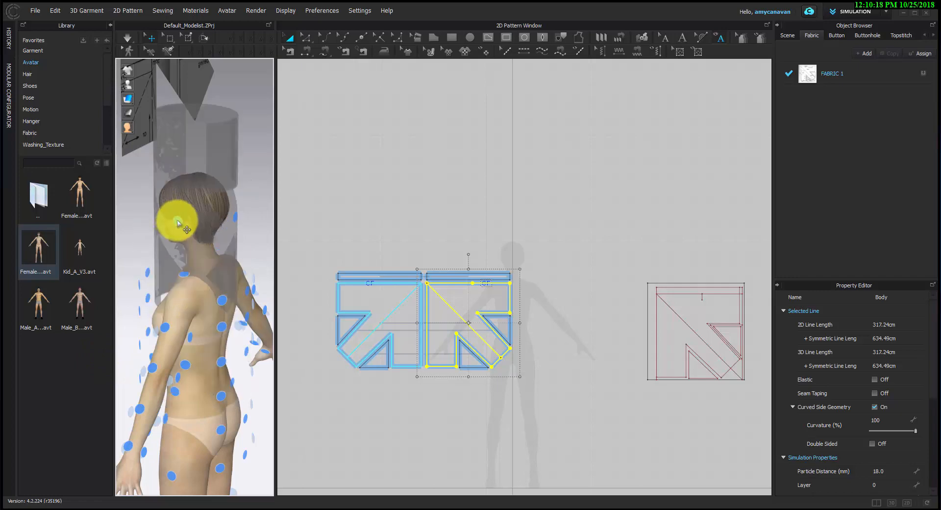
{"action": "left_click_drag", "start_coordinate": [122, 307], "coordinate": [153, 369]}
{"action": "right_click_drag", "start_coordinate": [171, 373], "coordinate": [200, 370]}
Set the arrangement offset of the placed body pattern to 100.
{"action": "scroll", "coordinate": [903, 376], "scroll_direction": "down", "scroll_amount": 5}
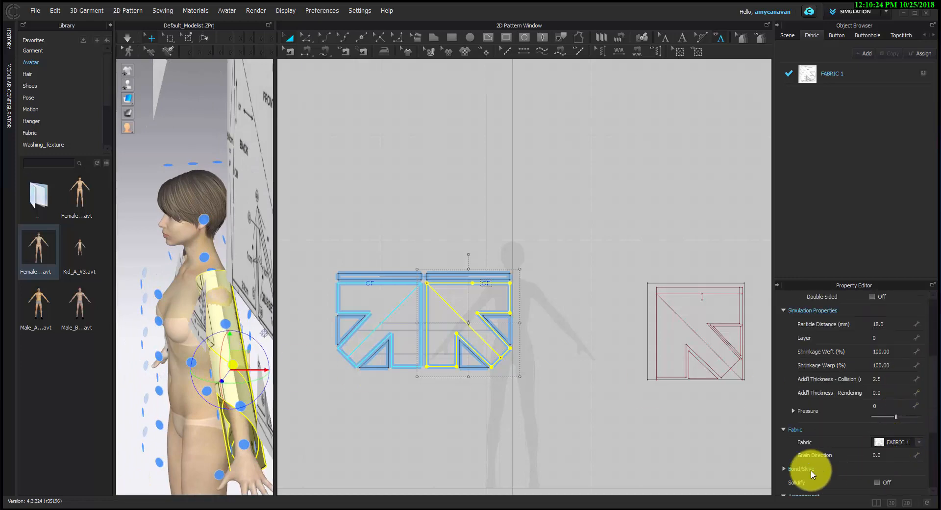
{"action": "scroll", "coordinate": [804, 446], "scroll_direction": "down", "scroll_amount": 5}
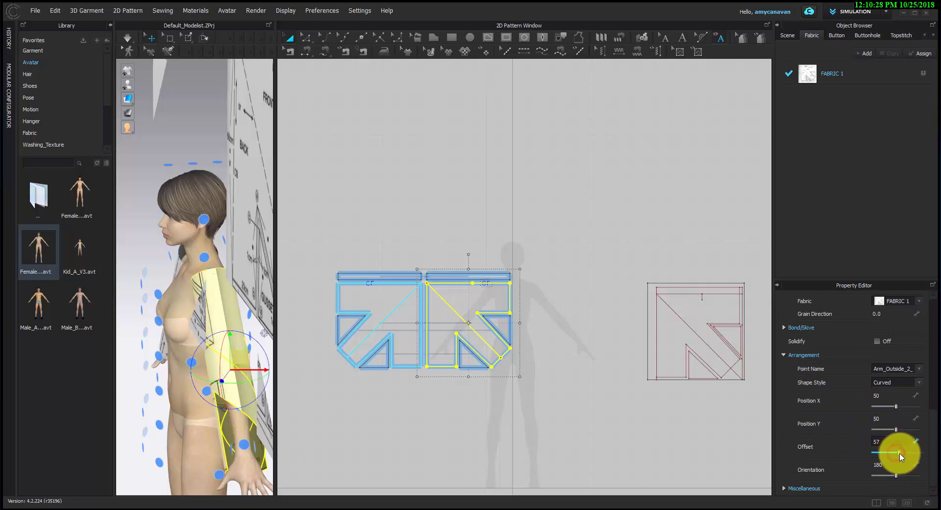
{"action": "left_click_drag", "start_coordinate": [906, 456], "coordinate": [921, 459]}
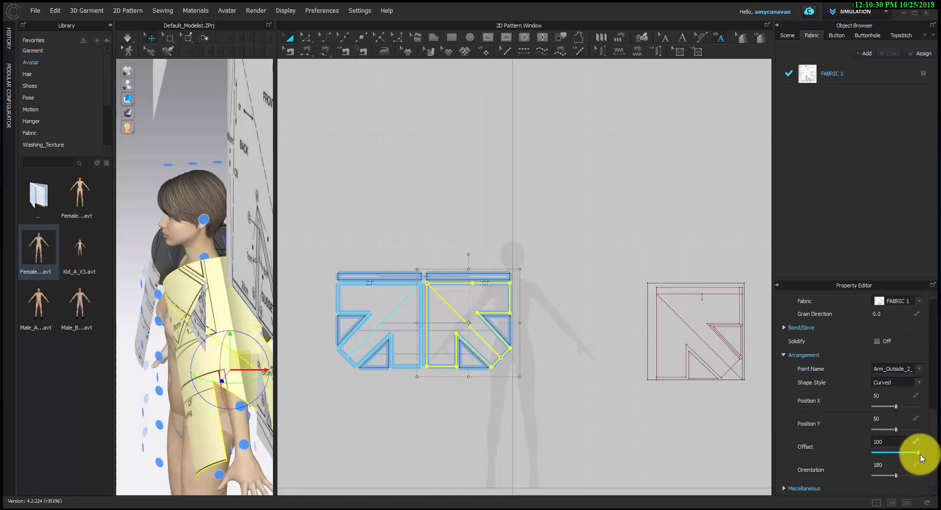
{"action": "left_click", "coordinate": [585, 444]}
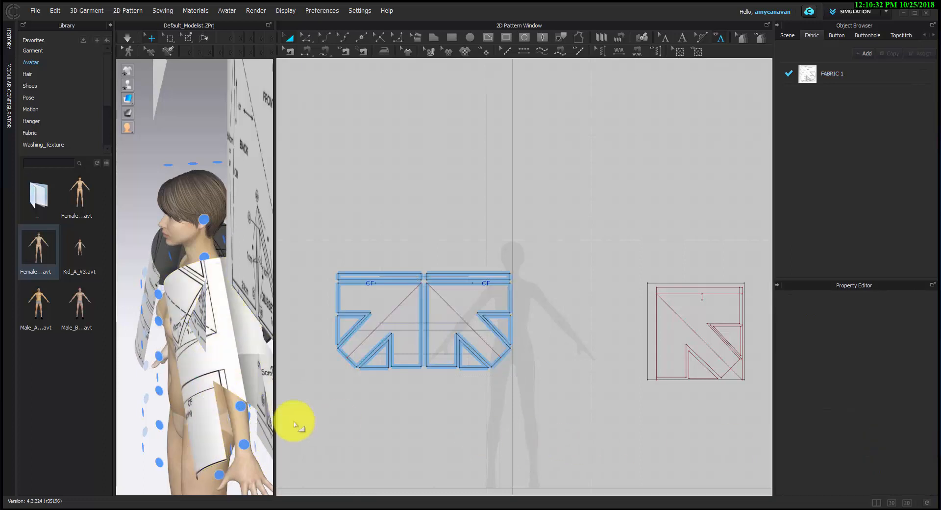
Pull the other body half away from the avatar in 3D and reassign it to the Arm_Outside_2 arrangement point.
{"action": "right_click_drag", "start_coordinate": [121, 402], "coordinate": [515, 388]}
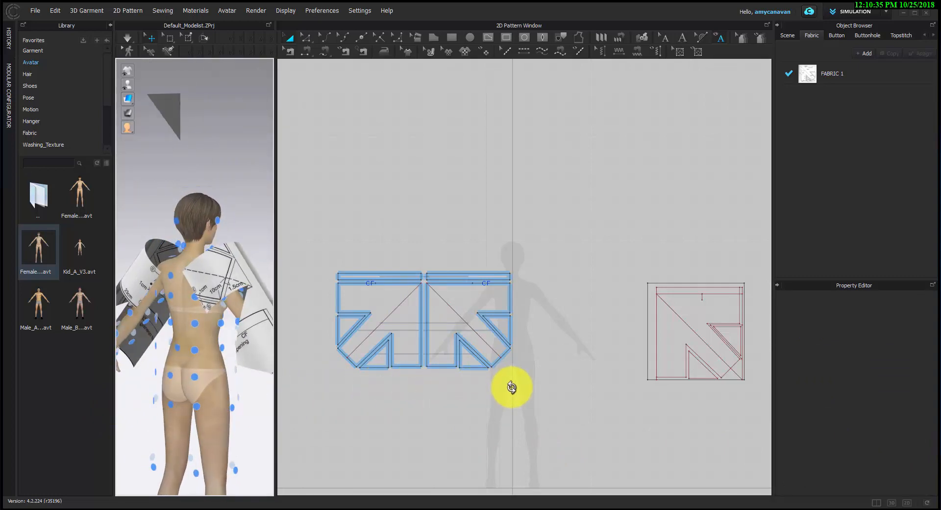
{"action": "left_click", "coordinate": [227, 283]}
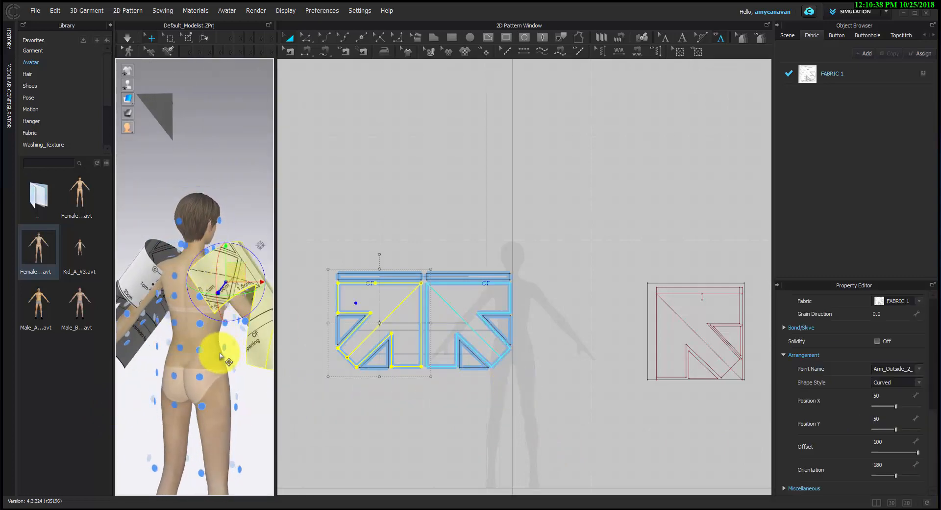
{"action": "right_click_drag", "start_coordinate": [220, 356], "coordinate": [20, 362]}
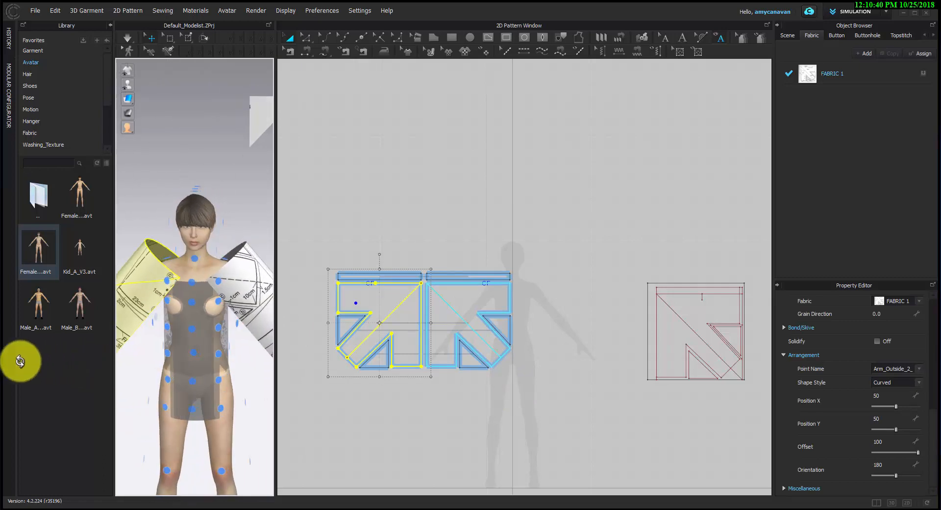
{"action": "scroll", "coordinate": [182, 366], "scroll_direction": "down", "scroll_amount": 2}
{"action": "right_click_drag", "start_coordinate": [135, 392], "coordinate": [310, 390]}
{"action": "left_click_drag", "start_coordinate": [221, 282], "coordinate": [263, 210]}
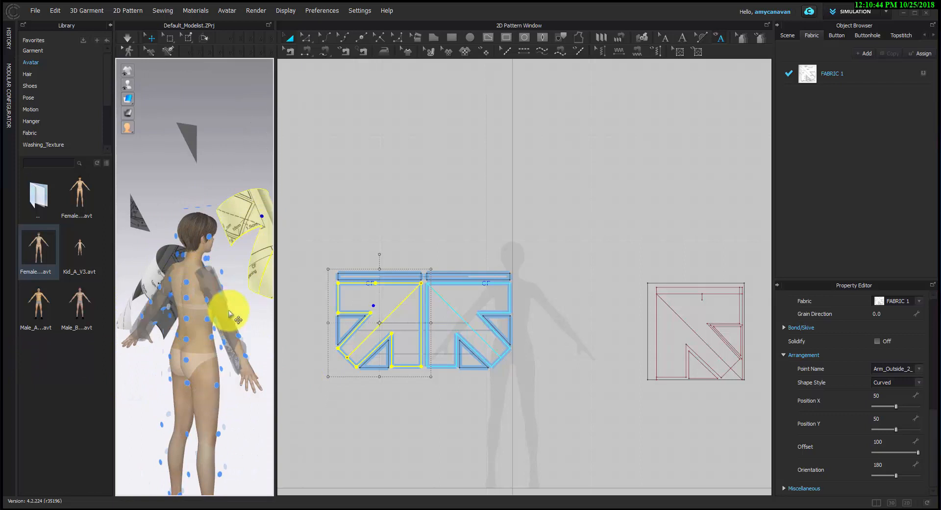
{"action": "left_click", "coordinate": [230, 315]}
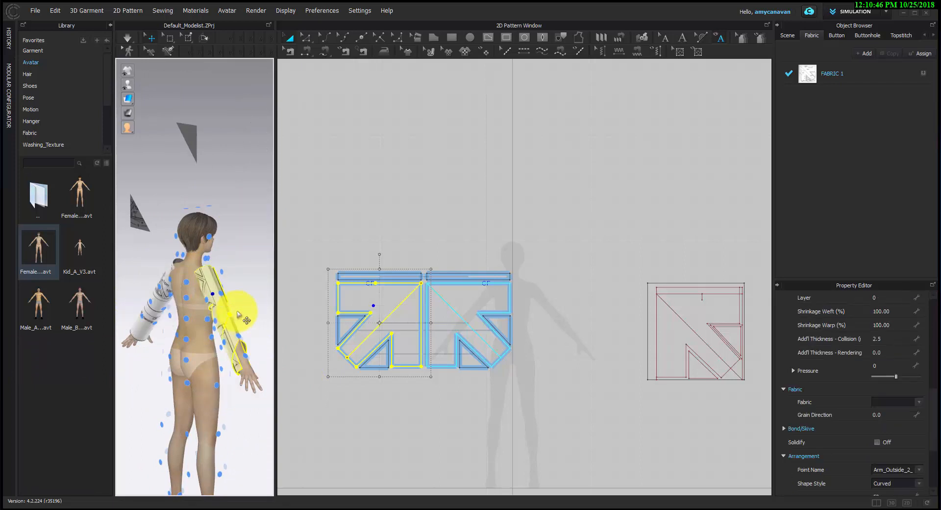
Set the arrangement offset of the reassigned body pattern to 100 and deselect it.
{"action": "right_click_drag", "start_coordinate": [251, 297], "coordinate": [347, 294]}
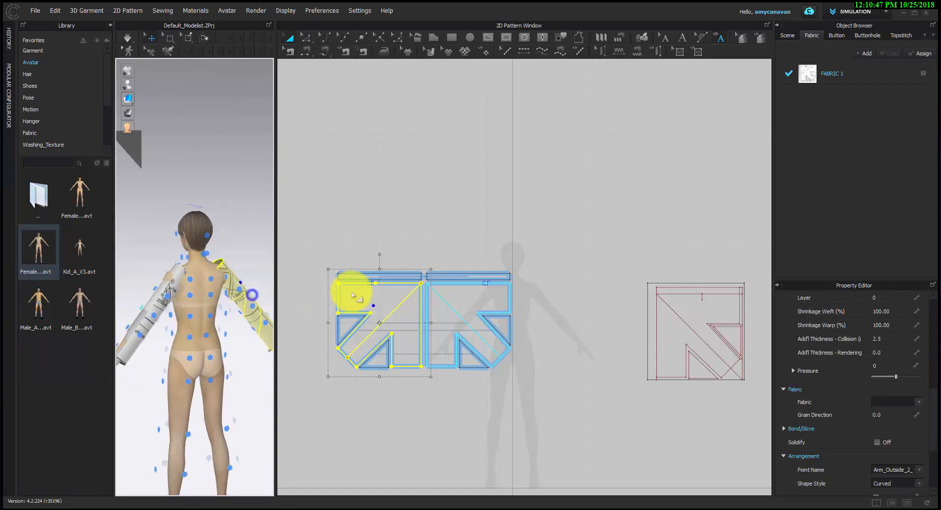
{"action": "left_click", "coordinate": [141, 309]}
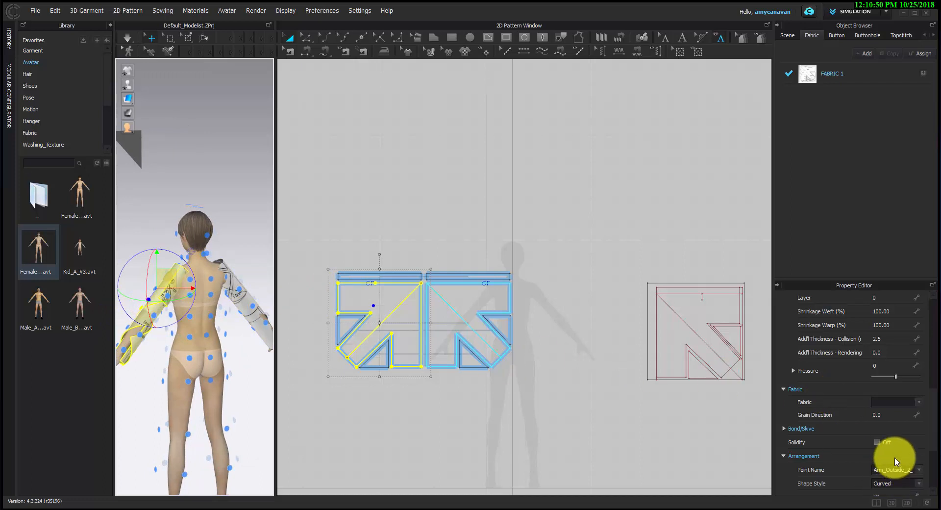
{"action": "scroll", "coordinate": [895, 461], "scroll_direction": "down", "scroll_amount": 3}
{"action": "left_click_drag", "start_coordinate": [920, 441], "coordinate": [939, 440]}
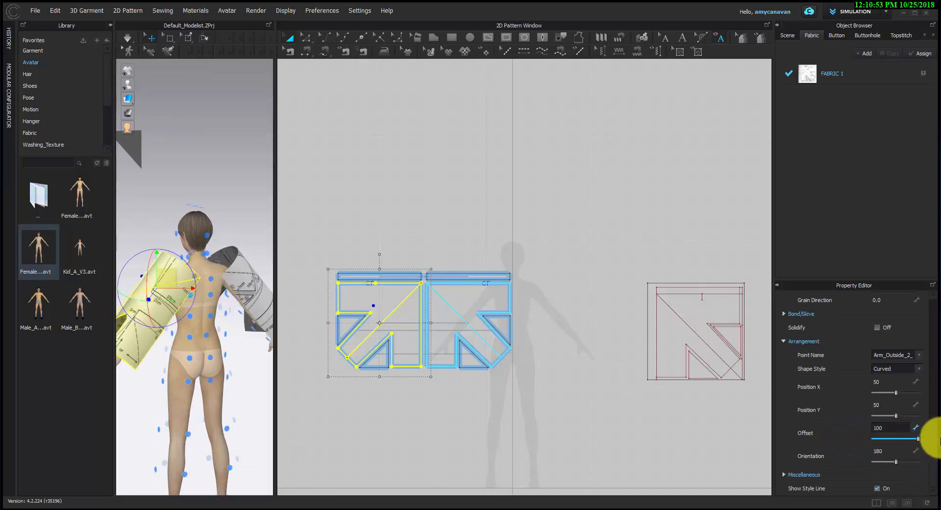
{"action": "left_click", "coordinate": [139, 427]}
Add a half-circle pattern symbol near the middle of the body's long vertical edge adjoining the other half.
{"action": "scroll", "coordinate": [423, 321], "scroll_direction": "up", "scroll_amount": 5}
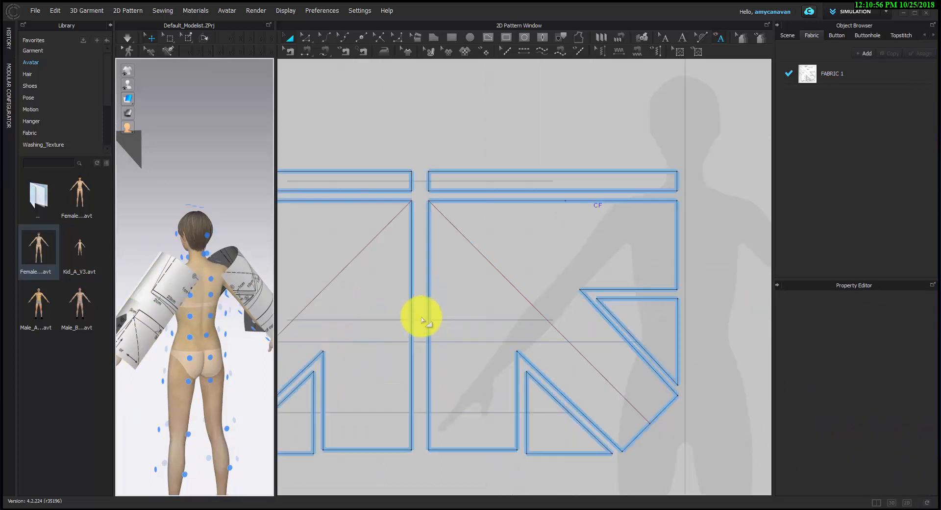
{"action": "left_click", "coordinate": [702, 37]}
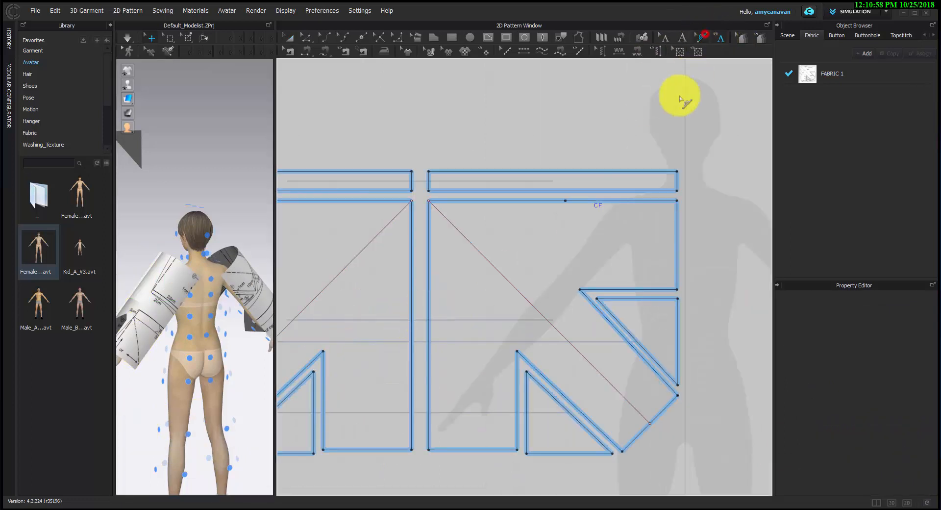
{"action": "left_click", "coordinate": [428, 316]}
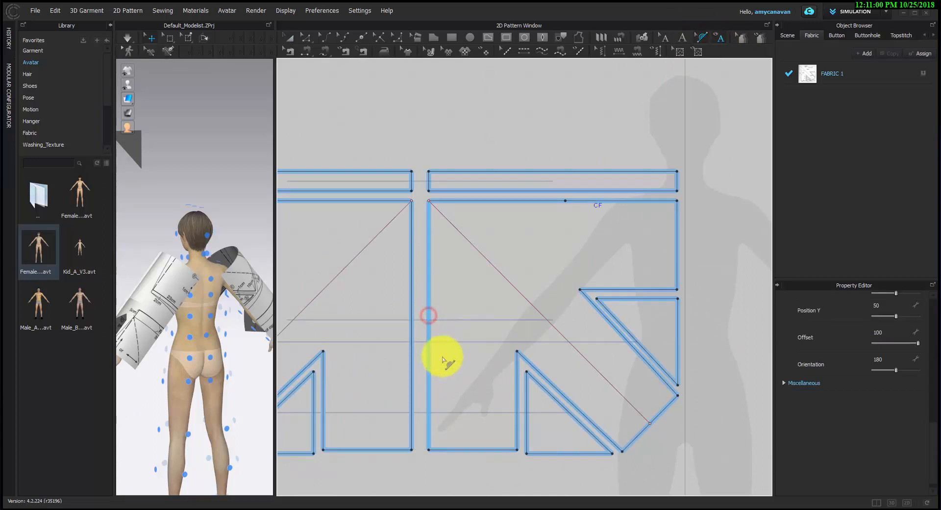
{"action": "left_click", "coordinate": [702, 38]}
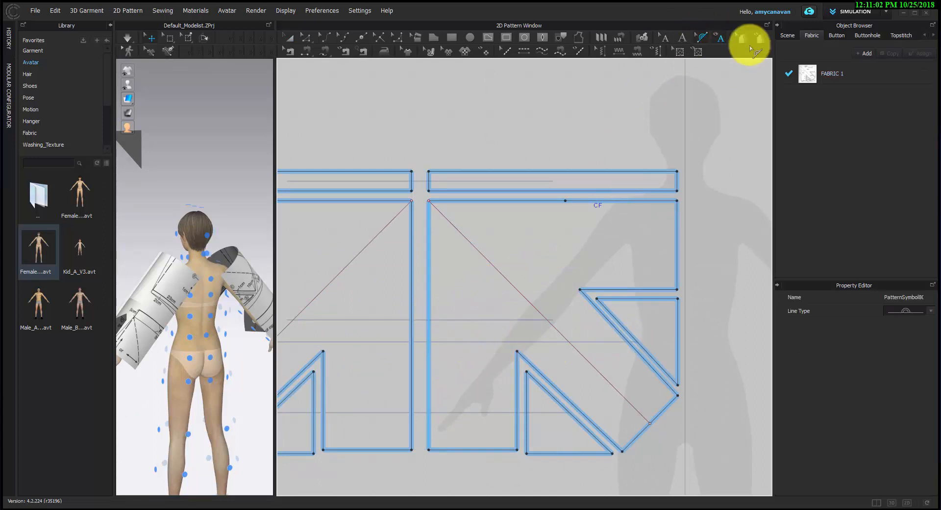
{"action": "left_click", "coordinate": [432, 328]}
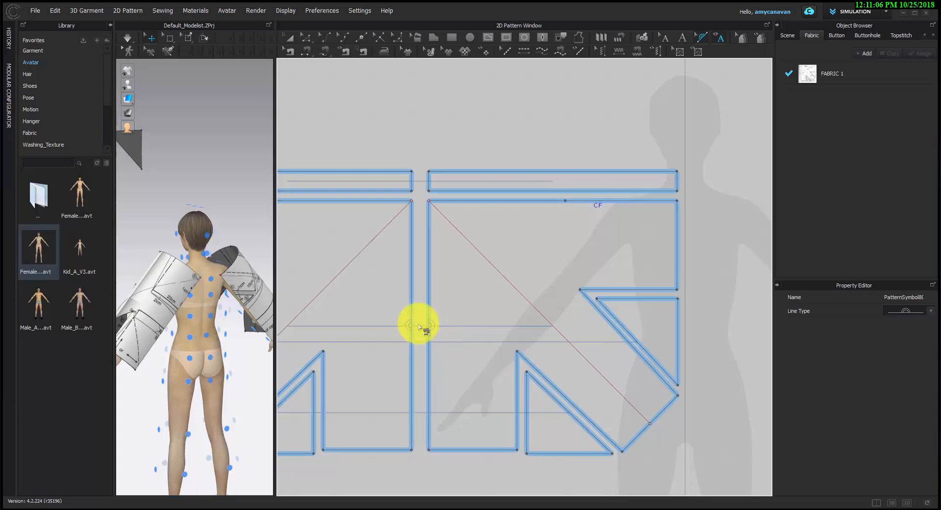
Sew the two body halves together along their long adjoining vertical edges.
{"action": "left_click", "coordinate": [413, 309]}
{"action": "scroll", "coordinate": [386, 382], "scroll_direction": "down", "scroll_amount": 1}
{"action": "middle_click_drag", "start_coordinate": [390, 381], "coordinate": [471, 371]}
{"action": "right_click_drag", "start_coordinate": [239, 354], "coordinate": [310, 357]}
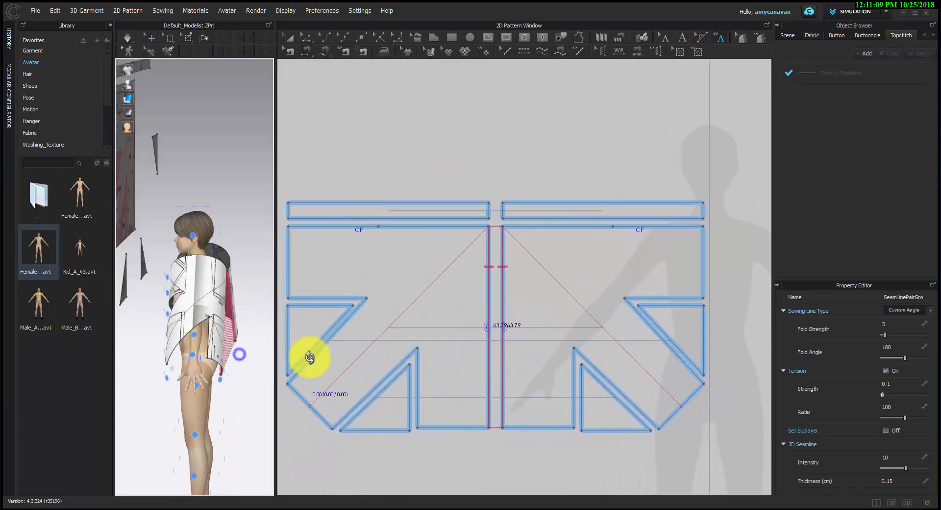
Sew the body halves' upper-edge segments between the outer corner and the CF point to each other.
{"action": "left_click", "coordinate": [349, 226]}
{"action": "left_click", "coordinate": [609, 248]}
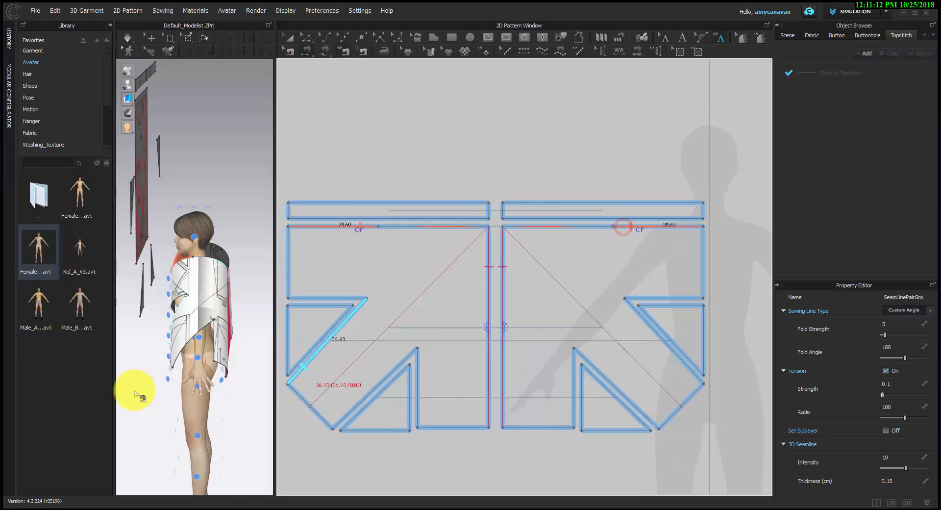
{"action": "right_click_drag", "start_coordinate": [132, 393], "coordinate": [264, 381]}
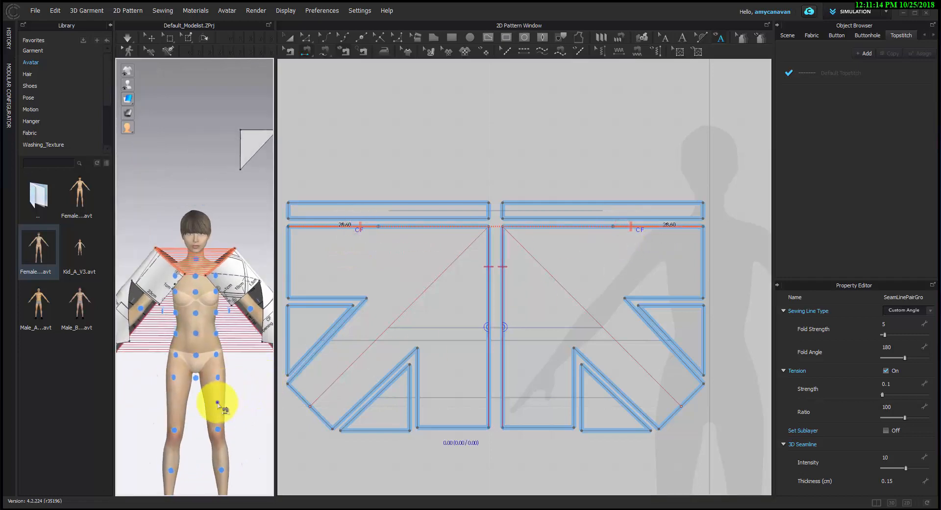
{"action": "mouse_move", "coordinate": [218, 403]}
{"action": "right_mouse_down"}
{"action": "mouse_move", "coordinate": [168, 435]}
{"action": "mouse_move", "coordinate": [199, 399]}
{"action": "right_mouse_up"}
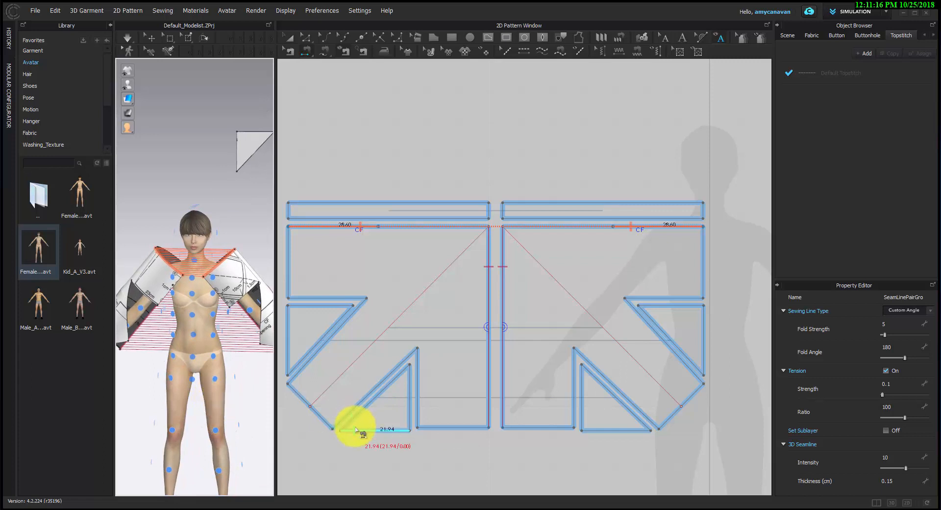
Rotate the upper triangular gusset of the left half and move it clear of the body's outer side.
{"action": "scroll", "coordinate": [357, 429], "scroll_direction": "down", "scroll_amount": 4}
{"action": "middle_click_drag", "start_coordinate": [364, 430], "coordinate": [472, 436]}
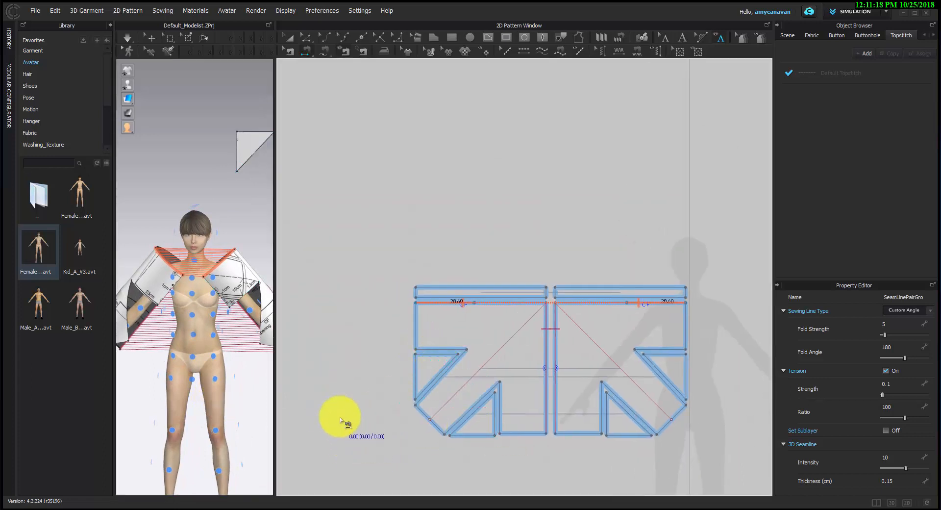
{"action": "key", "text": "a"}
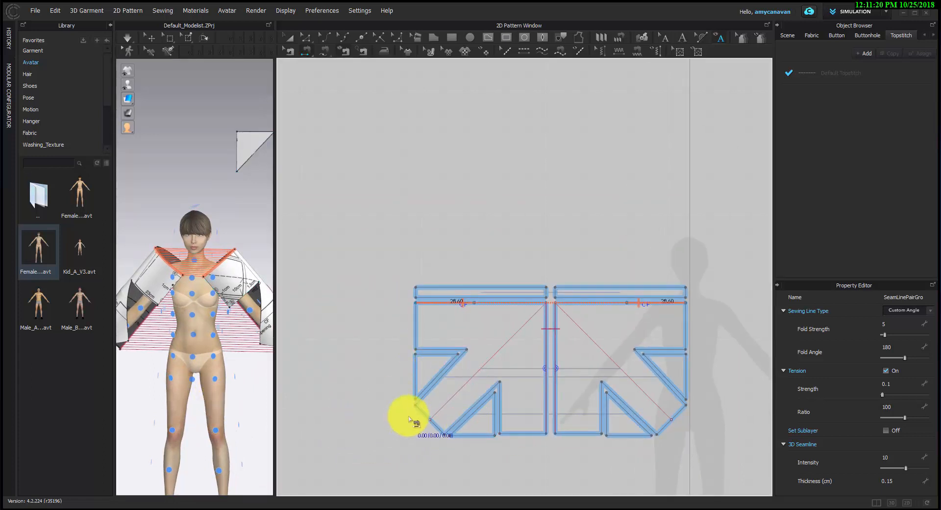
{"action": "left_click", "coordinate": [431, 362]}
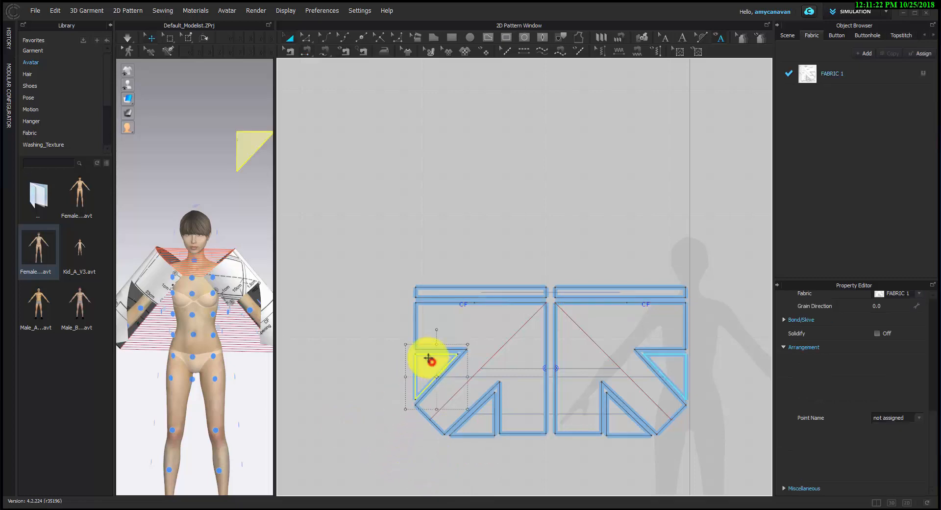
{"action": "left_click_drag", "start_coordinate": [437, 329], "coordinate": [385, 373]}
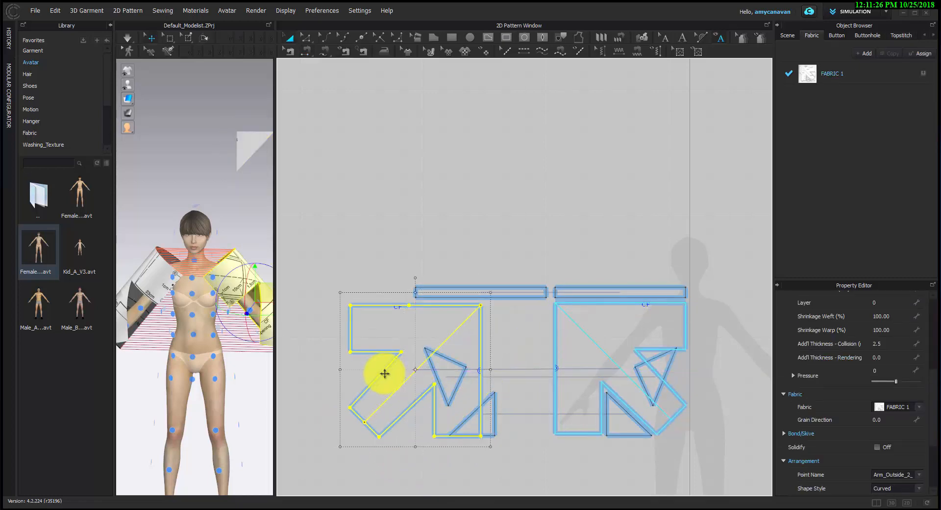
{"action": "key", "text": "ctrl+z"}
{"action": "left_click", "coordinate": [351, 381]}
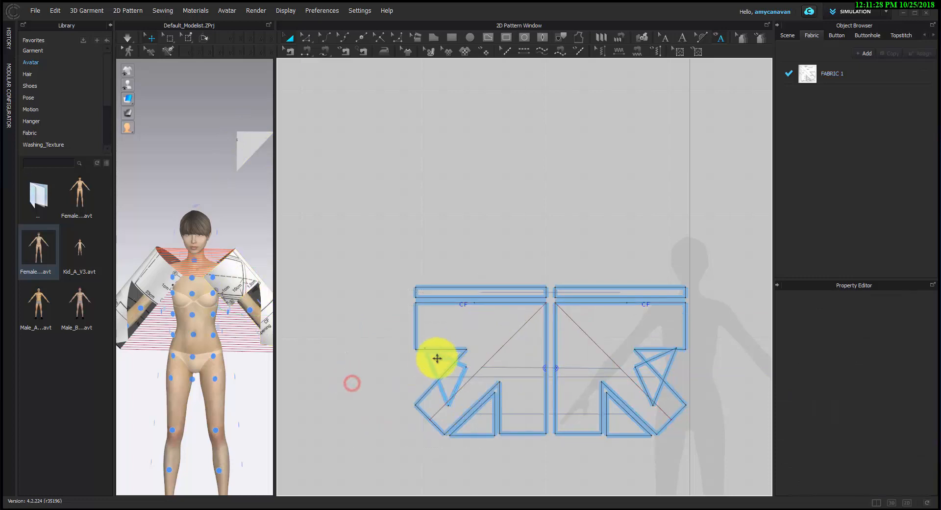
{"action": "left_click_drag", "start_coordinate": [434, 358], "coordinate": [367, 363]}
Rotate the lower triangular gusset of the left half and move it below the body piece.
{"action": "left_click", "coordinate": [431, 458]}
{"action": "left_click", "coordinate": [486, 418]}
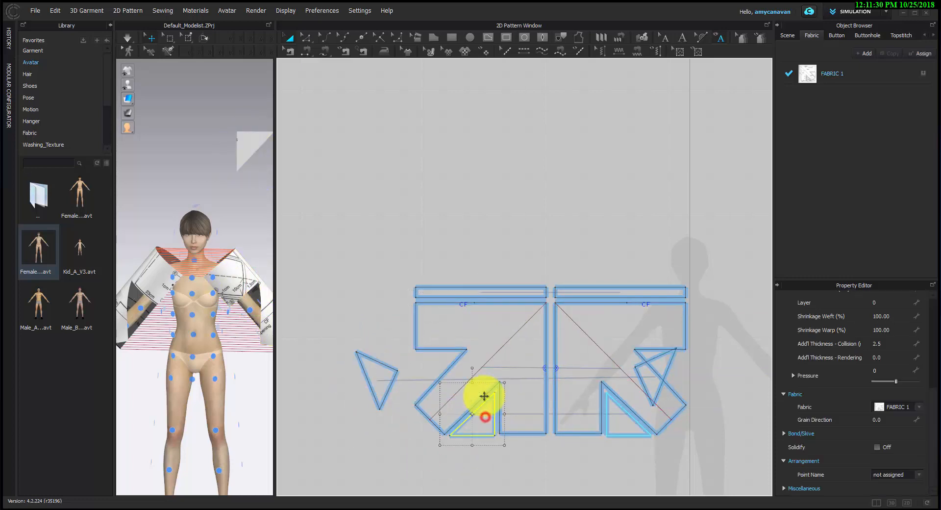
{"action": "left_click_drag", "start_coordinate": [472, 370], "coordinate": [422, 444]}
{"action": "left_click_drag", "start_coordinate": [466, 397], "coordinate": [482, 473]}
{"action": "key", "text": "ctrl+z"}
{"action": "left_click", "coordinate": [473, 468]}
Move the right half's upper gusset outward beside its body piece and its lower gusset below the body.
{"action": "left_click", "coordinate": [677, 362]}
{"action": "left_click_drag", "start_coordinate": [684, 366], "coordinate": [722, 369]}
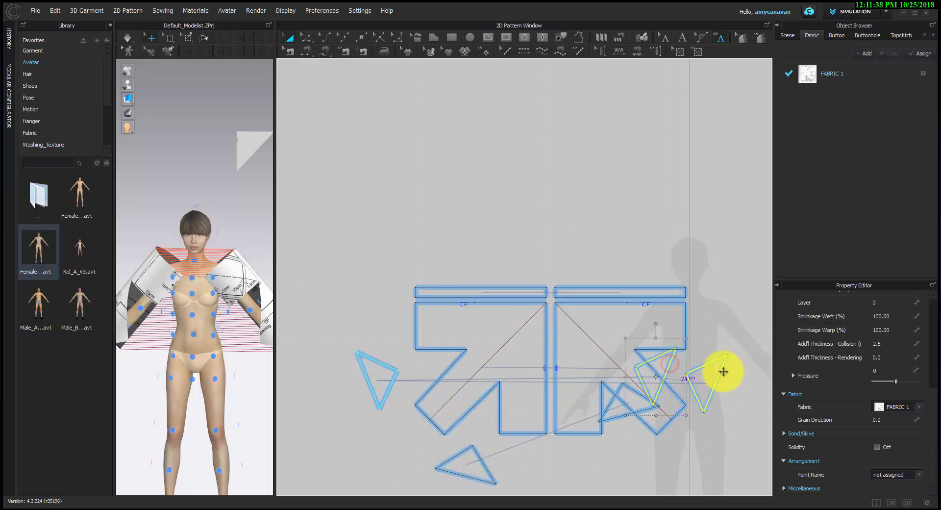
{"action": "left_click_drag", "start_coordinate": [613, 421], "coordinate": [614, 478]}
{"action": "left_click", "coordinate": [544, 483]}
{"action": "scroll", "coordinate": [515, 405], "scroll_direction": "up", "scroll_amount": 5}
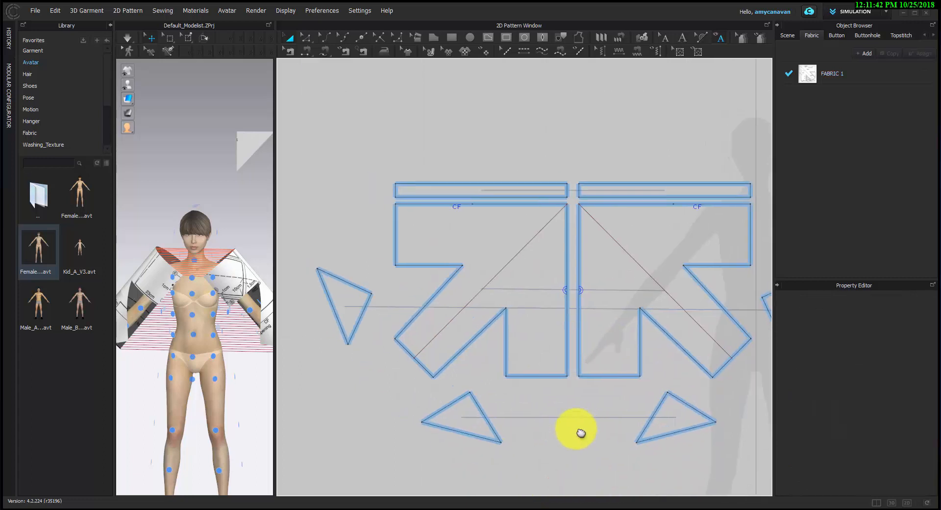
Sew two adjacent edges of the left half's upper triangular gusset to the body edges meeting at the upper underarm corner.
{"action": "key", "text": "m"}
{"action": "left_click_drag", "start_coordinate": [409, 319], "coordinate": [391, 377]}
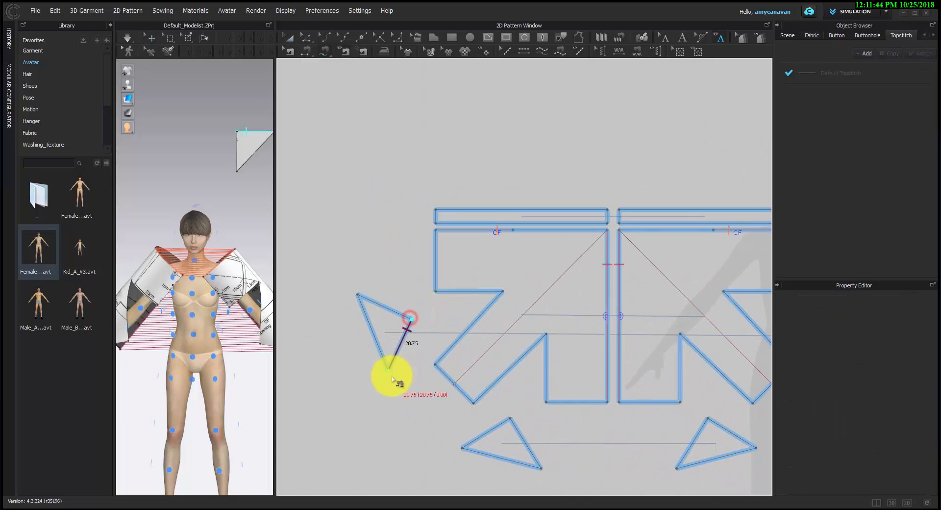
{"action": "left_click_drag", "start_coordinate": [505, 296], "coordinate": [352, 292]}
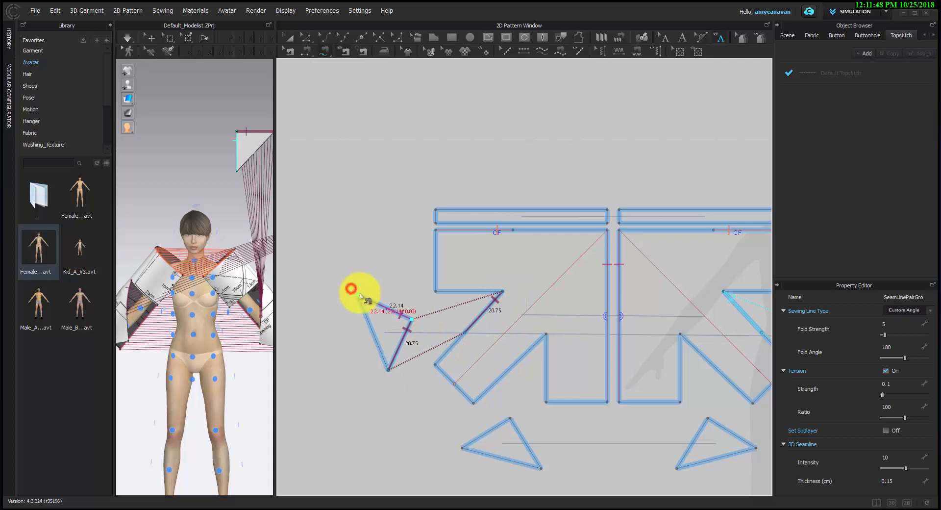
{"action": "left_click", "coordinate": [351, 297]}
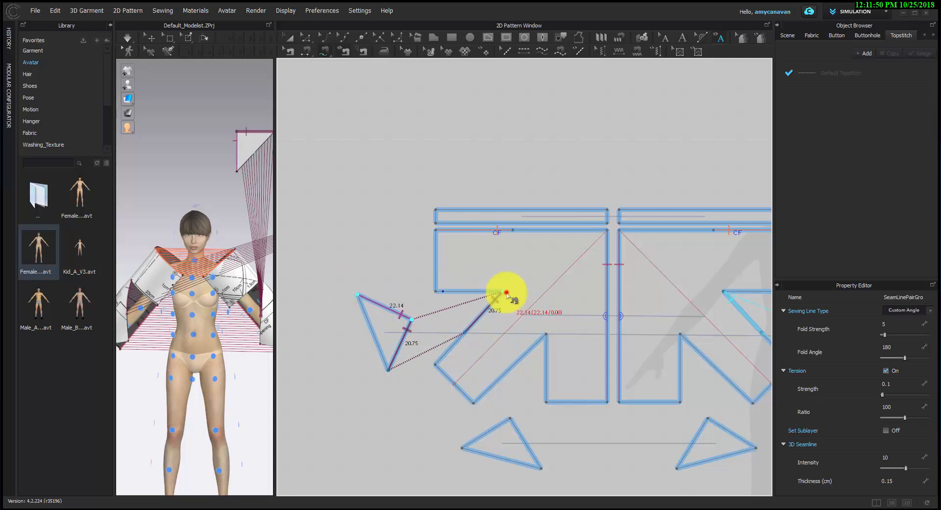
{"action": "left_click_drag", "start_coordinate": [507, 293], "coordinate": [437, 295]}
{"action": "left_click", "coordinate": [443, 293]}
{"action": "scroll", "coordinate": [557, 361], "scroll_direction": "down", "scroll_amount": 3}
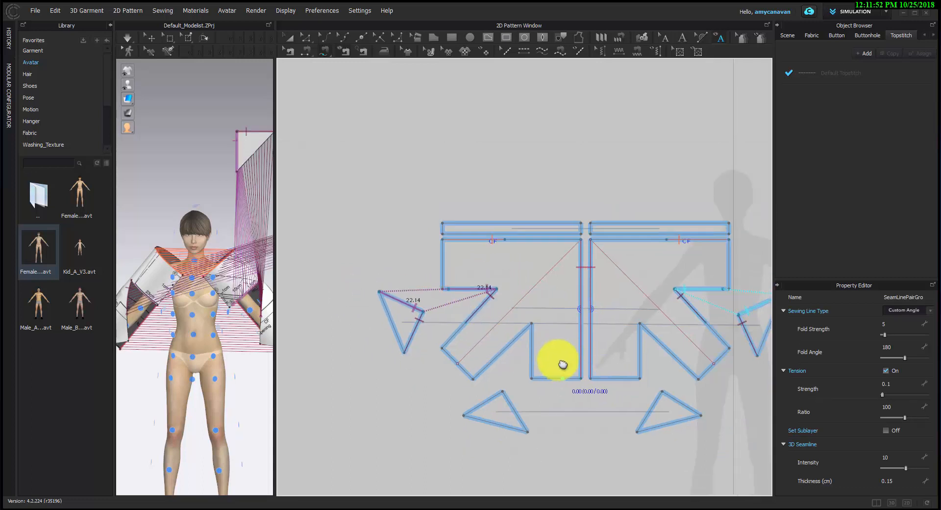
Sew two adjacent edges of the left half's lower triangular gusset to the body edges meeting at the lower underarm corner.
{"action": "left_click", "coordinate": [488, 393]}
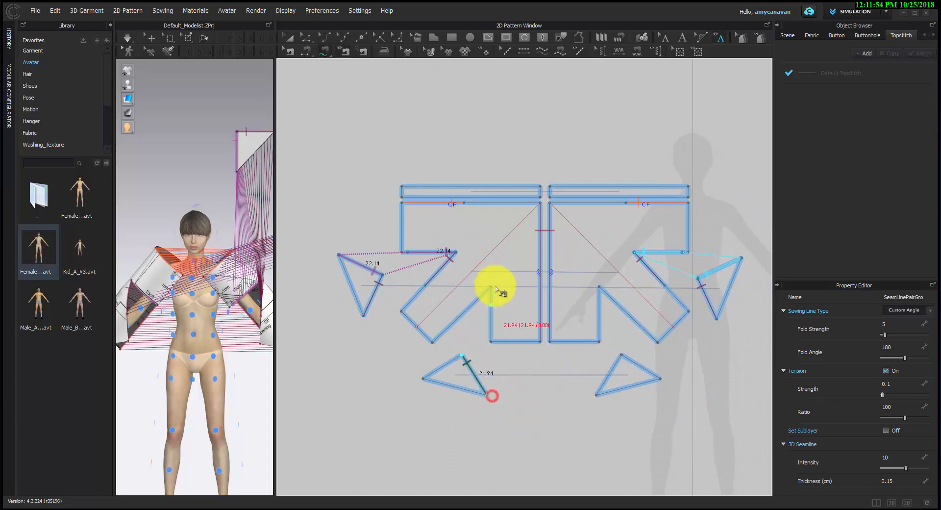
{"action": "left_click_drag", "start_coordinate": [493, 285], "coordinate": [497, 309]}
{"action": "left_click", "coordinate": [473, 352]}
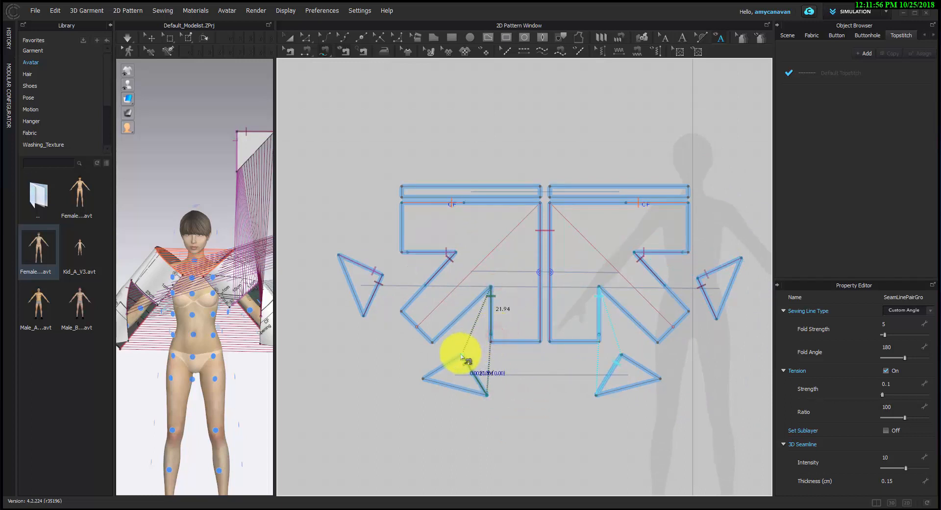
{"action": "left_click", "coordinate": [458, 355]}
{"action": "left_click", "coordinate": [422, 377]}
{"action": "left_click", "coordinate": [490, 289]}
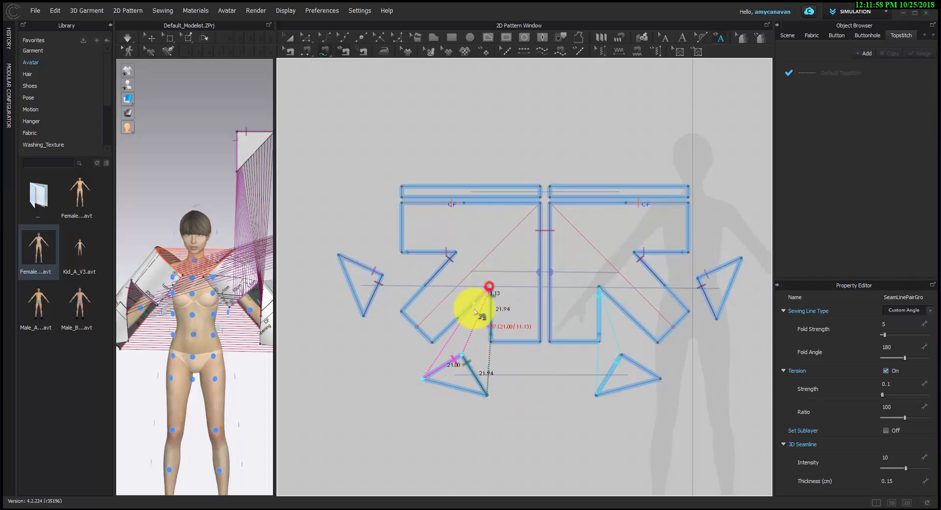
{"action": "left_click", "coordinate": [457, 322]}
{"action": "middle_click_drag", "start_coordinate": [599, 393], "coordinate": [511, 419]}
{"action": "scroll", "coordinate": [463, 401], "scroll_direction": "down", "scroll_amount": 1}
{"action": "middle_click_drag", "start_coordinate": [463, 402], "coordinate": [529, 379]}
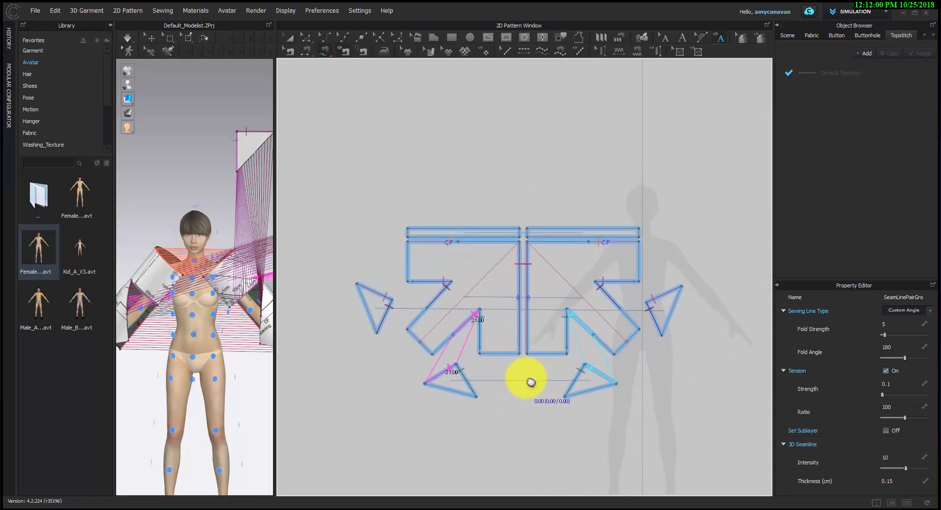
{"action": "scroll", "coordinate": [184, 391], "scroll_direction": "down", "scroll_amount": 2}
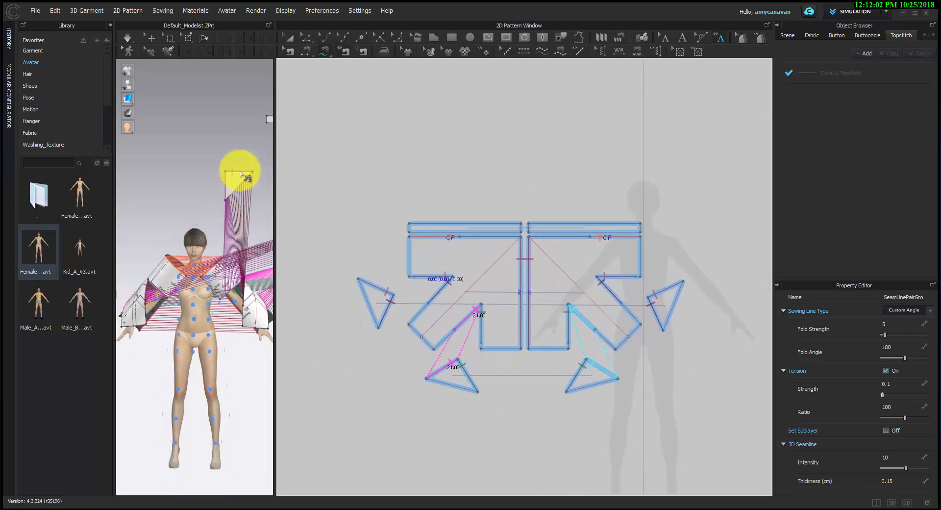
Select all four triangular gussets and snap them into place against the body pieces around the avatar.
{"action": "key", "text": "a"}
{"action": "scroll", "coordinate": [236, 192], "scroll_direction": "down", "scroll_amount": 1}
{"action": "middle_click_drag", "start_coordinate": [239, 193], "coordinate": [180, 181]}
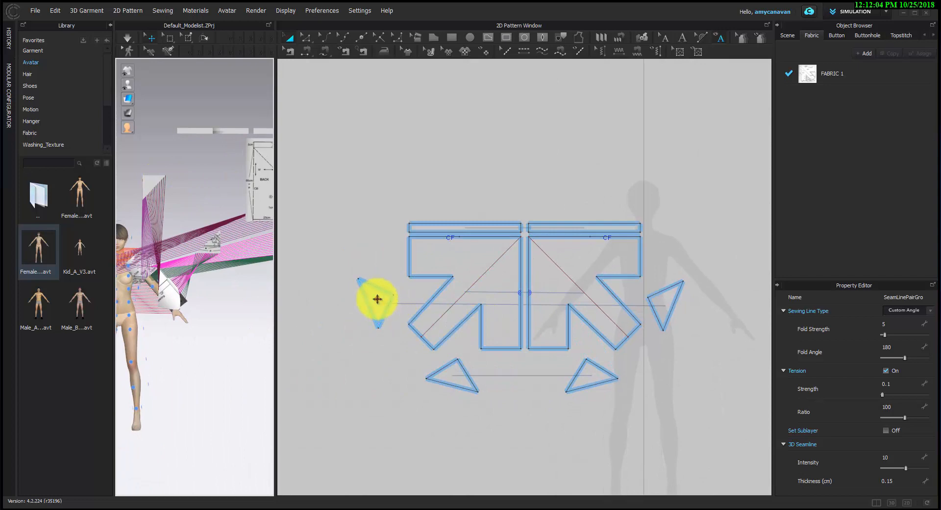
{"action": "left_click", "coordinate": [378, 299], "text": "shift"}
{"action": "left_click", "coordinate": [456, 381], "text": "shift"}
{"action": "left_click", "coordinate": [588, 380], "text": "shift"}
{"action": "left_click", "coordinate": [658, 296], "text": "shift"}
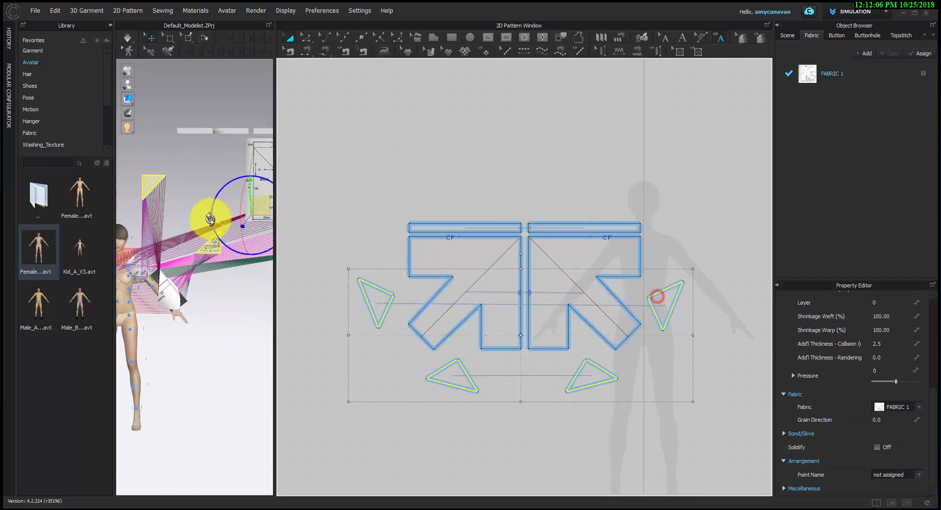
{"action": "right_click", "coordinate": [252, 204]}
{"action": "left_click", "coordinate": [315, 309]}
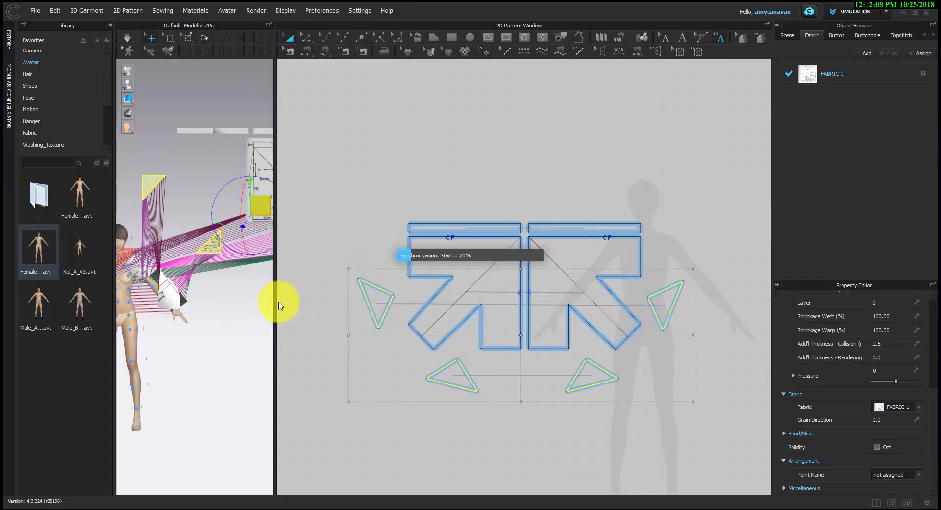
{"action": "middle_click_drag", "start_coordinate": [181, 368], "coordinate": [274, 362]}
{"action": "scroll", "coordinate": [241, 351], "scroll_direction": "up", "scroll_amount": 2}
{"action": "middle_click_drag", "start_coordinate": [207, 332], "coordinate": [175, 307]}
{"action": "middle_click_drag", "start_coordinate": [178, 371], "coordinate": [163, 380]}
{"action": "scroll", "coordinate": [210, 378], "scroll_direction": "down", "scroll_amount": 2}
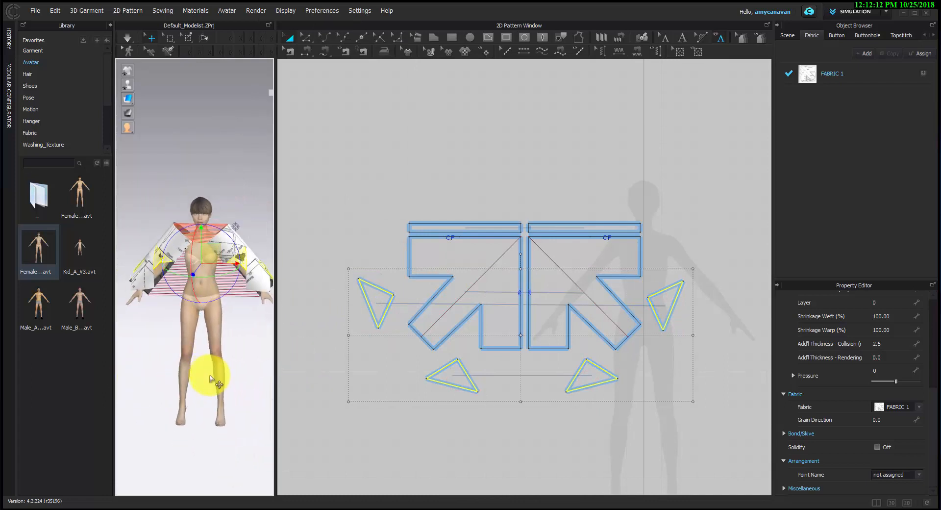
{"action": "right_click_drag", "start_coordinate": [206, 382], "coordinate": [212, 378]}
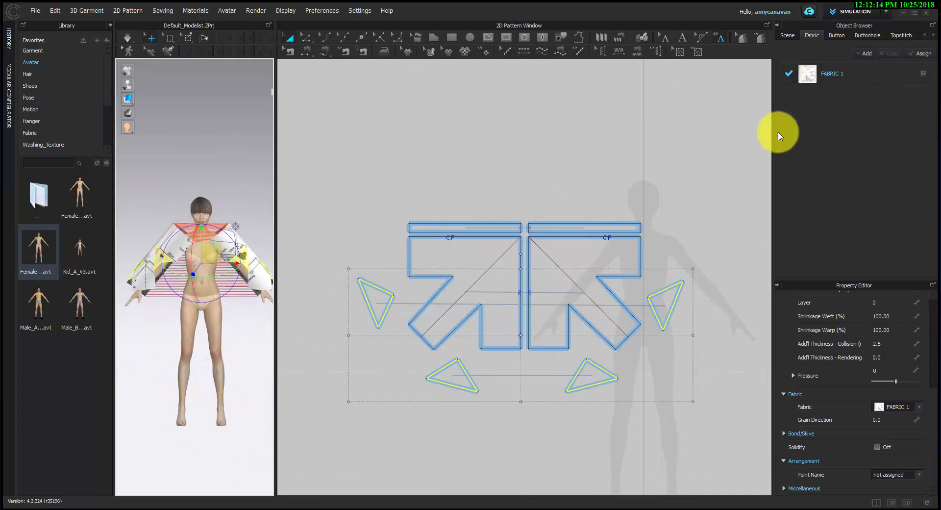
Assign FABRIC 2 to all pattern pieces in place of the scanned diagram fabric.
{"action": "left_click", "coordinate": [561, 199]}
{"action": "left_click_drag", "start_coordinate": [359, 155], "coordinate": [733, 406]}
{"action": "left_click", "coordinate": [922, 54]}
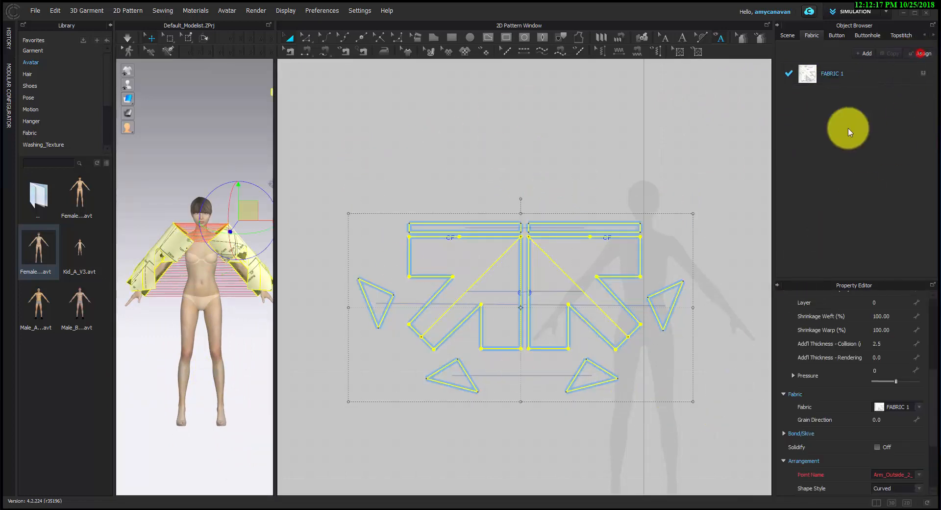
{"action": "left_click", "coordinate": [443, 173]}
Select the two narrow bands above the body halves and simulate the sewn garment on the avatar.
{"action": "scroll", "coordinate": [487, 230], "scroll_direction": "up", "scroll_amount": 3}
{"action": "left_click", "coordinate": [493, 239]}
{"action": "left_click", "coordinate": [613, 238], "text": "shift"}
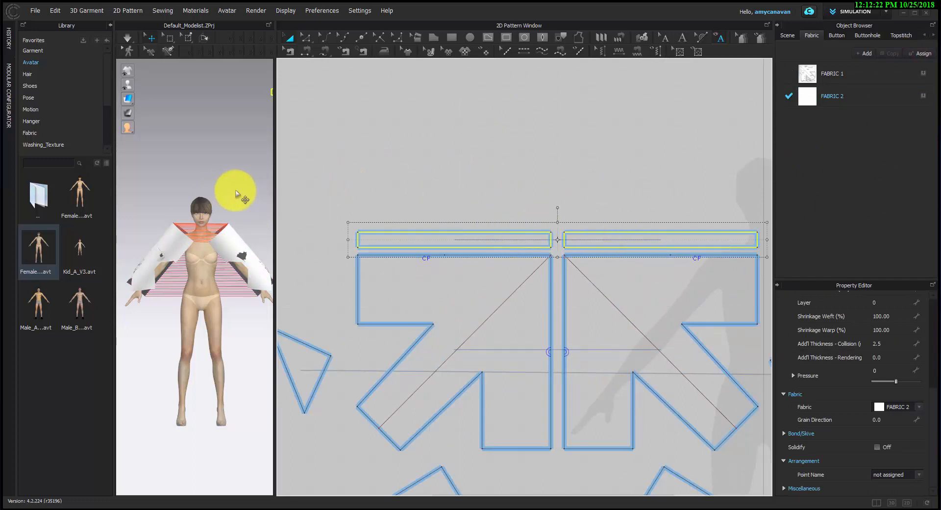
{"action": "key", "text": "space"}
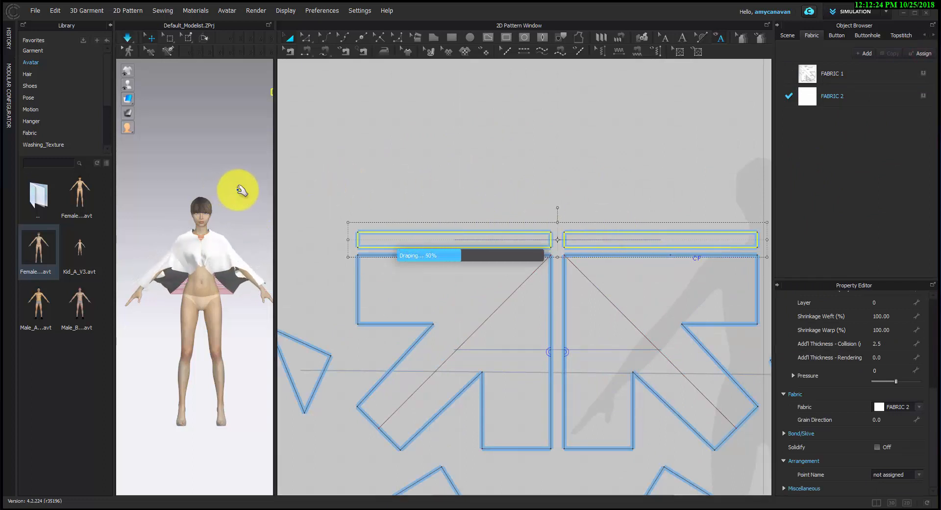
{"action": "scroll", "coordinate": [245, 210], "scroll_direction": "down", "scroll_amount": 1}
{"action": "middle_click_drag", "start_coordinate": [245, 203], "coordinate": [245, 174]}
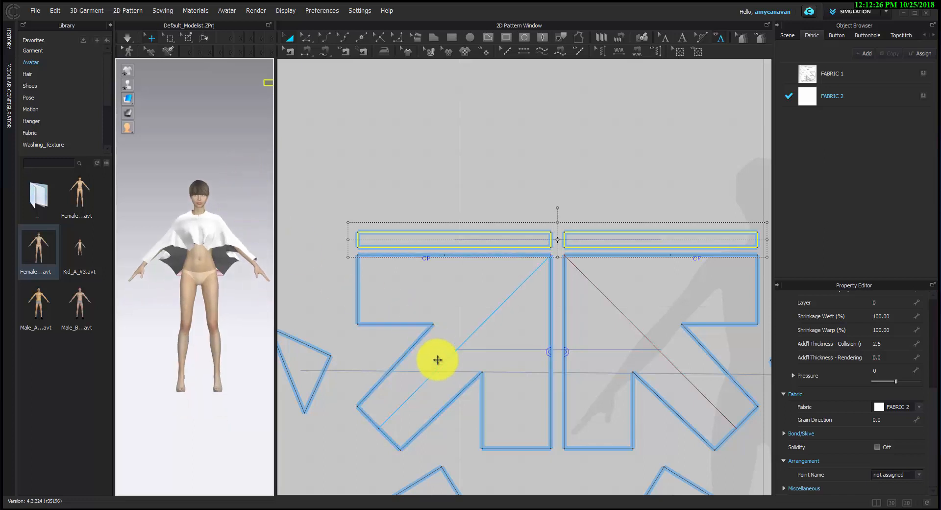
Sew the left half's remaining sleeve underarm edges together, join its short side-seam segments, and simulate the garment.
{"action": "scroll", "coordinate": [465, 380], "scroll_direction": "down", "scroll_amount": 2}
{"action": "middle_click_drag", "start_coordinate": [469, 382], "coordinate": [469, 328]}
{"action": "key", "text": "n"}
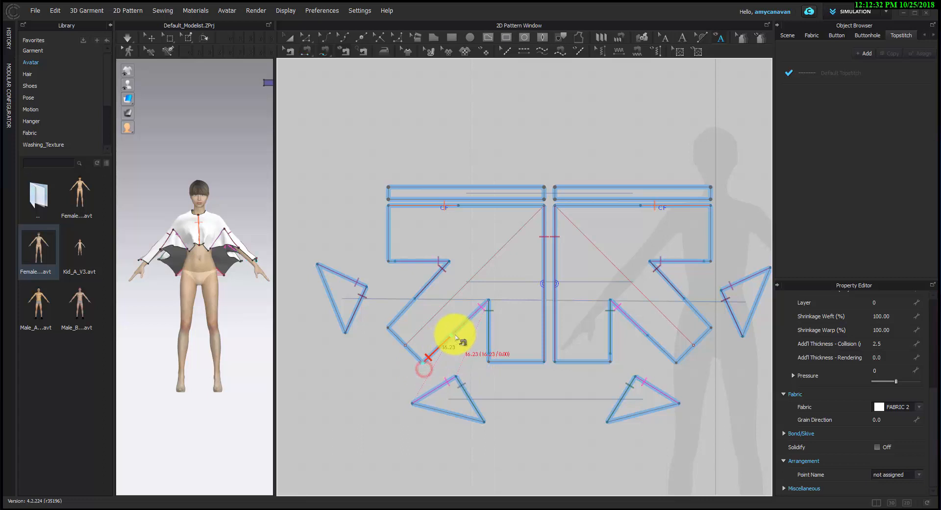
{"action": "left_click", "coordinate": [415, 307]}
{"action": "scroll", "coordinate": [489, 359], "scroll_direction": "up", "scroll_amount": 2}
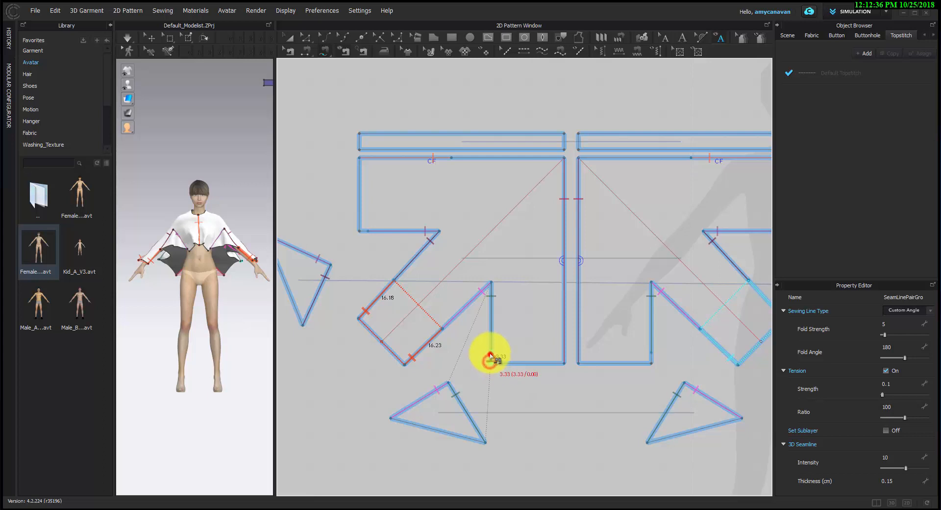
{"action": "left_click", "coordinate": [491, 357]}
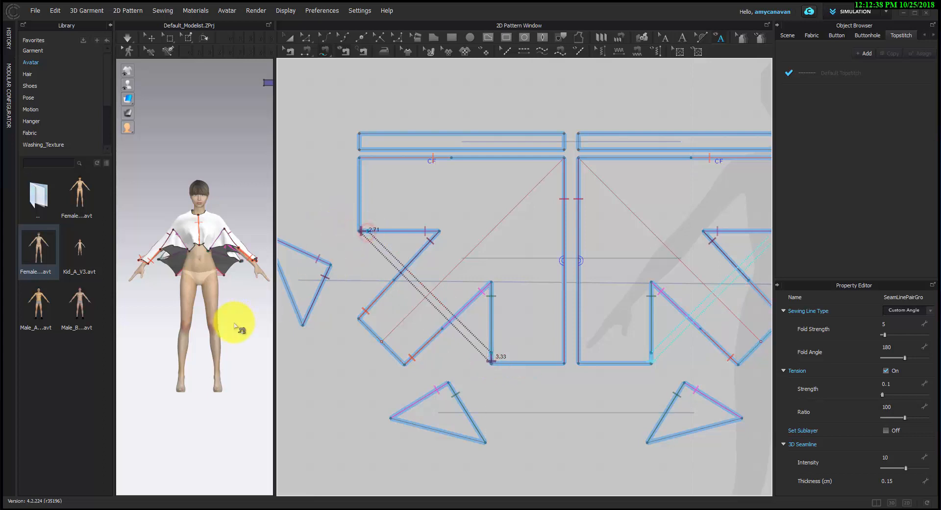
{"action": "key", "text": "space"}
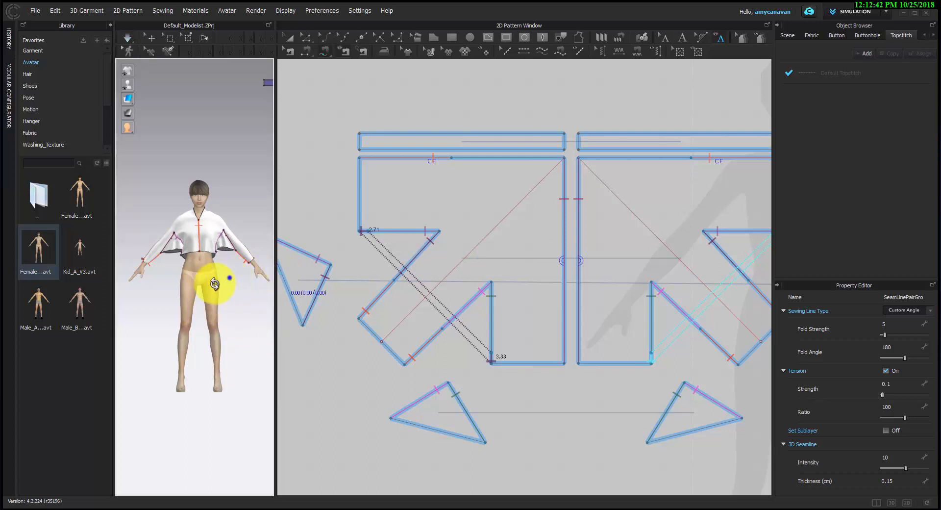
Strengthen both body halves and simulate them, pulling the draped fabric into place from the avatar's back.
{"action": "mouse_move", "coordinate": [215, 283]}
{"action": "right_mouse_down"}
{"action": "mouse_move", "coordinate": [194, 264]}
{"action": "mouse_move", "coordinate": [202, 274]}
{"action": "right_mouse_up"}
{"action": "scroll", "coordinate": [189, 277], "scroll_direction": "up", "scroll_amount": 5}
{"action": "middle_click_drag", "start_coordinate": [184, 281], "coordinate": [202, 354]}
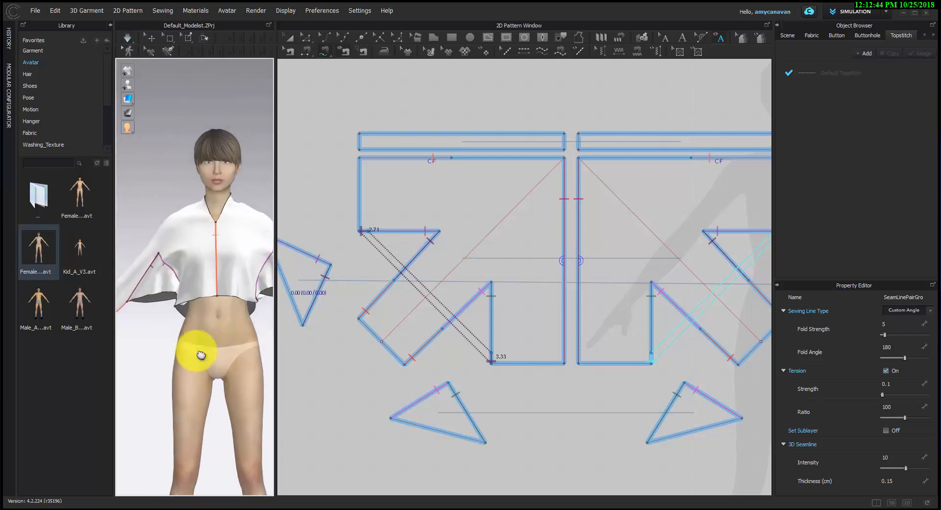
{"action": "right_click_drag", "start_coordinate": [211, 346], "coordinate": [135, 380]}
{"action": "middle_click_drag", "start_coordinate": [134, 381], "coordinate": [186, 375]}
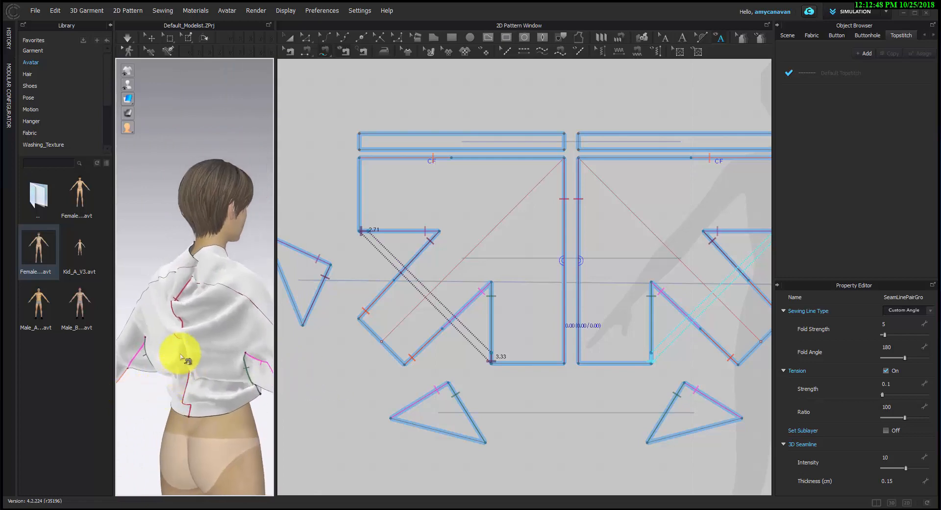
{"action": "key", "text": "q"}
{"action": "left_click", "coordinate": [202, 338]}
{"action": "left_click", "coordinate": [161, 314], "text": "shift"}
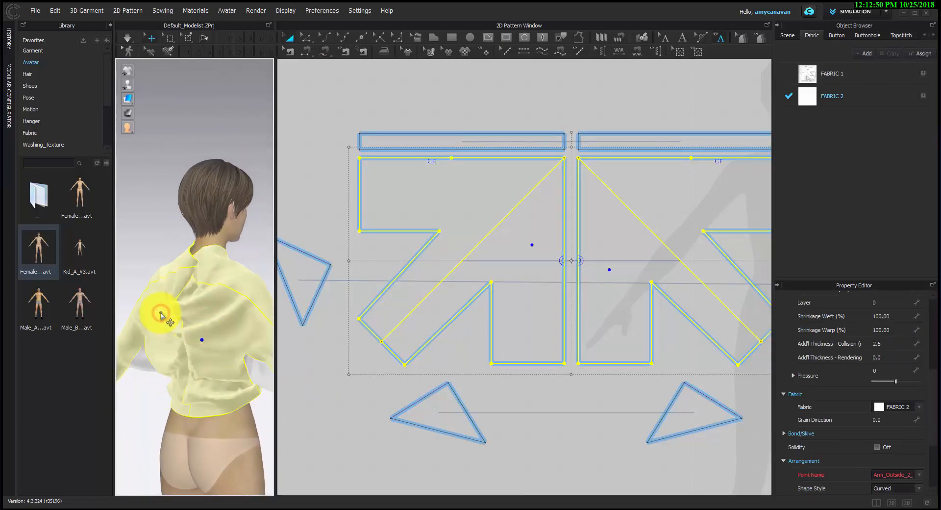
{"action": "left_click_drag", "start_coordinate": [171, 334], "coordinate": [231, 212]}
{"action": "key", "text": "space"}
Resume the simulation and sew the outer edges of the left half's upper and lower gussets together.
{"action": "right_click_drag", "start_coordinate": [224, 364], "coordinate": [134, 336]}
{"action": "scroll", "coordinate": [193, 340], "scroll_direction": "up", "scroll_amount": 3}
{"action": "middle_click_drag", "start_coordinate": [193, 340], "coordinate": [226, 328]}
{"action": "right_click_drag", "start_coordinate": [220, 353], "coordinate": [192, 362]}
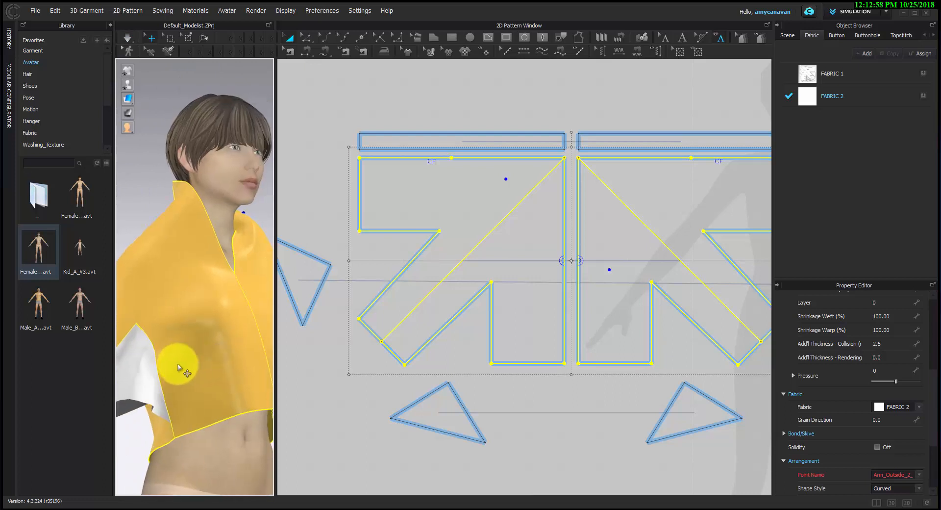
{"action": "scroll", "coordinate": [178, 366], "scroll_direction": "up", "scroll_amount": 3}
{"action": "middle_click_drag", "start_coordinate": [178, 366], "coordinate": [195, 391]}
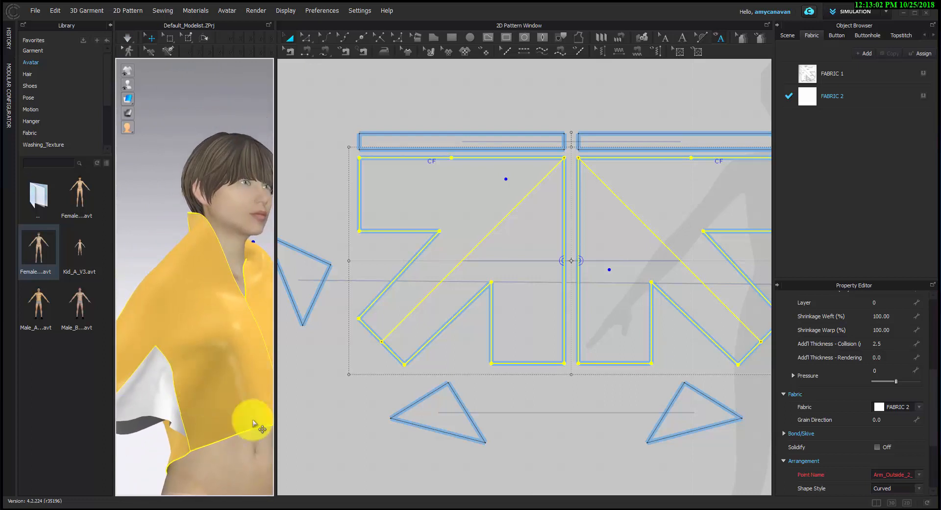
{"action": "key", "text": "space"}
{"action": "key", "text": "n"}
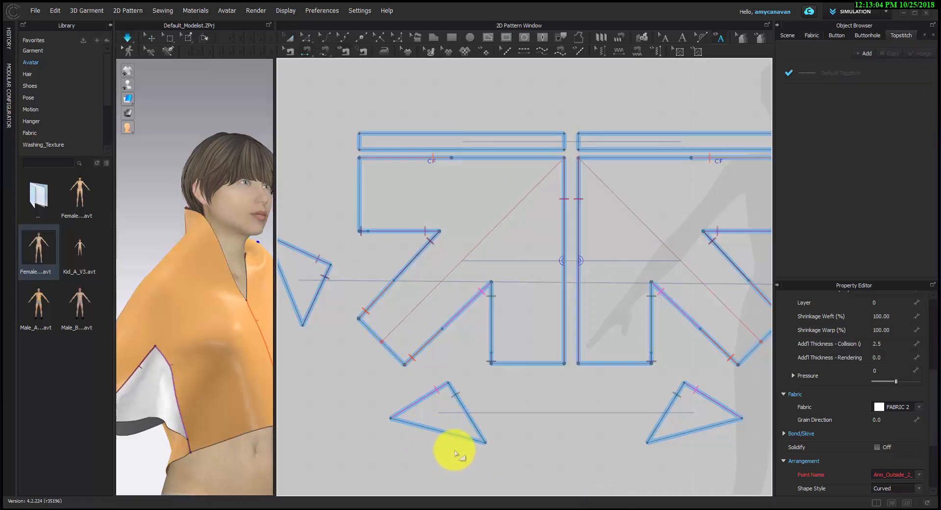
{"action": "left_click", "coordinate": [467, 447]}
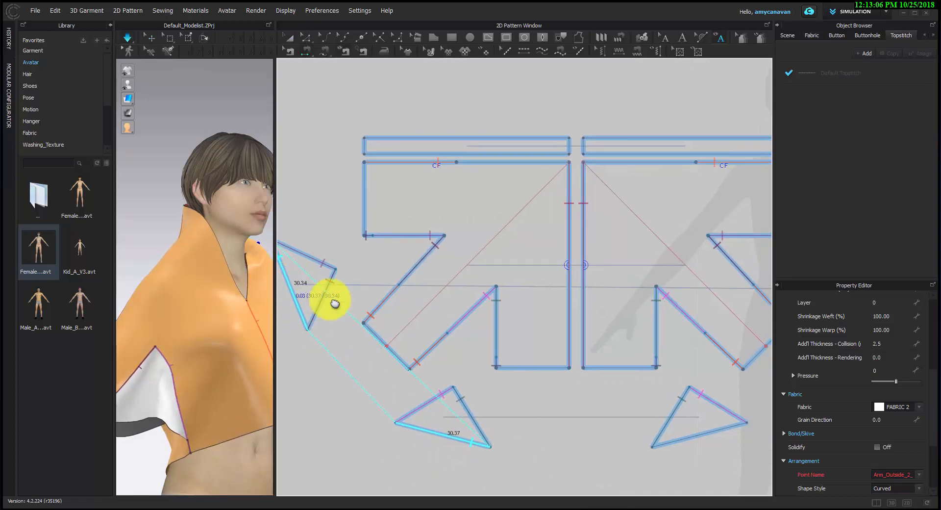
{"action": "left_click", "coordinate": [328, 296]}
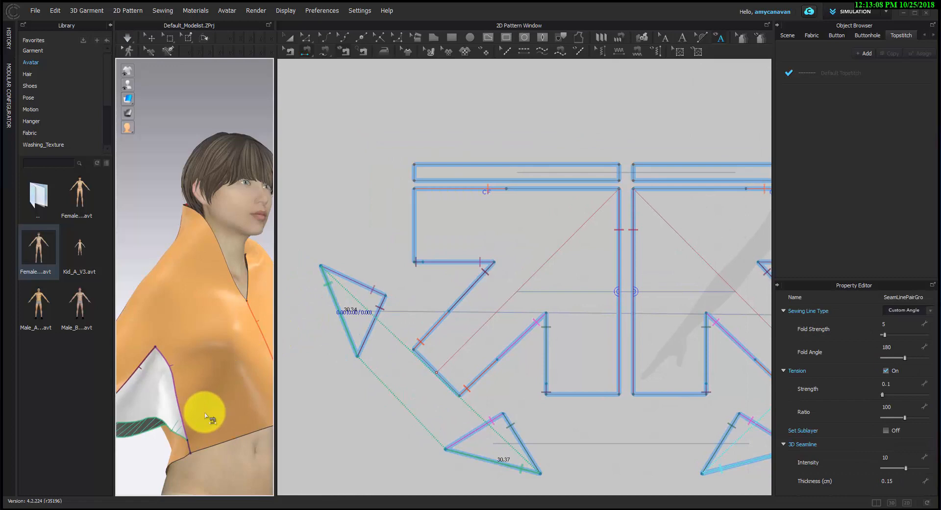
Enlarge the 3D view and simulate the garment with the joined gussets, viewed from the front.
{"action": "scroll", "coordinate": [219, 429], "scroll_direction": "down", "scroll_amount": 3}
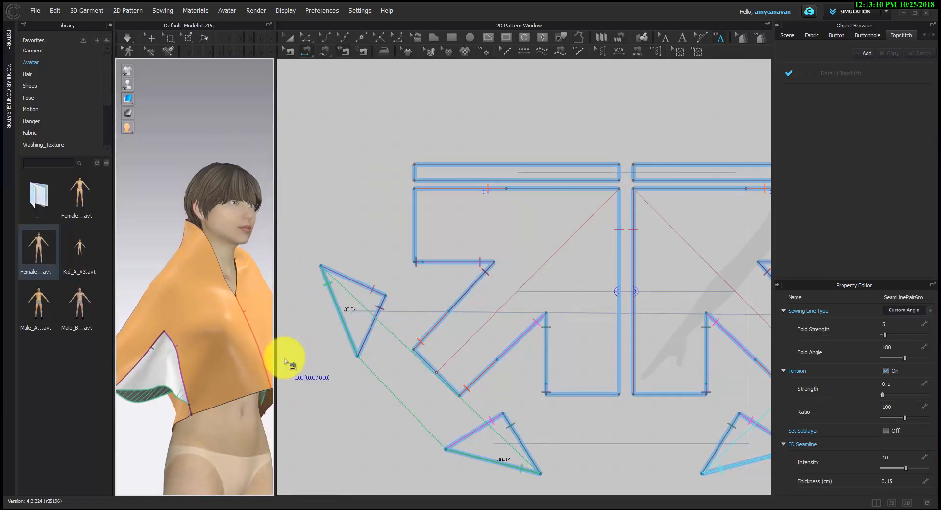
{"action": "left_click_drag", "start_coordinate": [274, 360], "coordinate": [411, 375]}
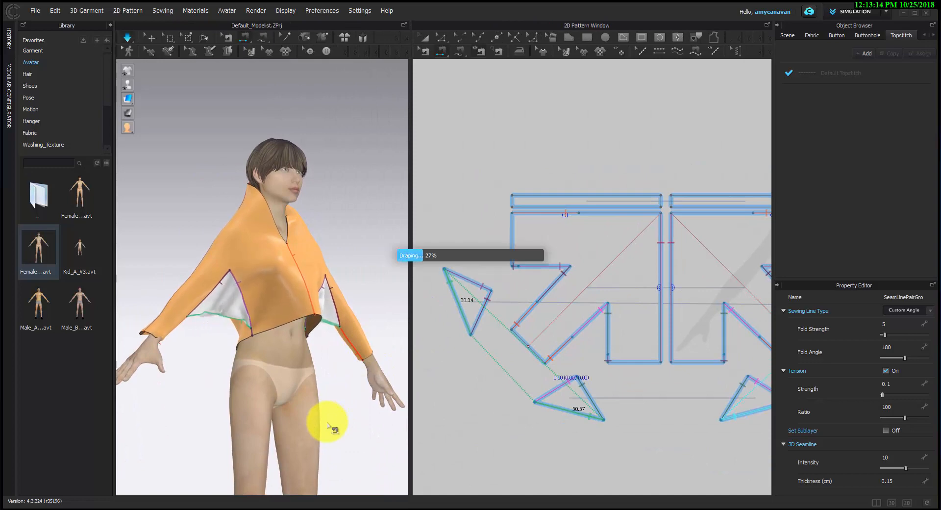
{"action": "right_click_drag", "start_coordinate": [328, 425], "coordinate": [283, 410]}
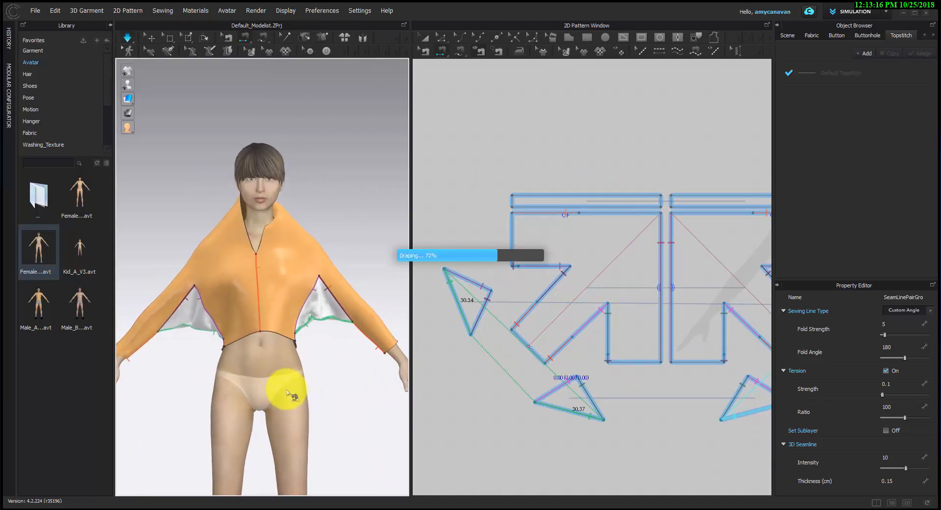
Select both body halves on the avatar and remove their strengthening.
{"action": "left_click", "coordinate": [278, 300]}
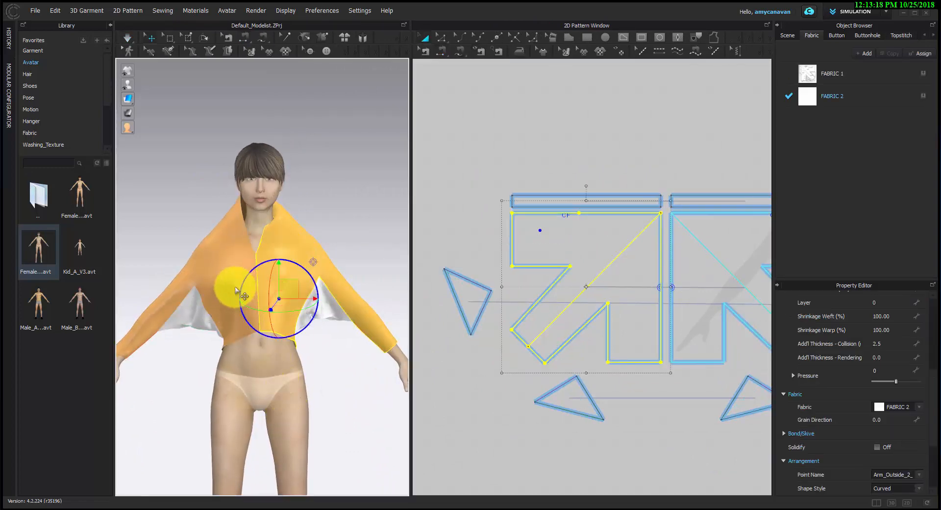
{"action": "left_click", "coordinate": [214, 281], "text": "shift"}
{"action": "key", "text": "ctrl+h"}
{"action": "scroll", "coordinate": [196, 372], "scroll_direction": "up", "scroll_amount": 2}
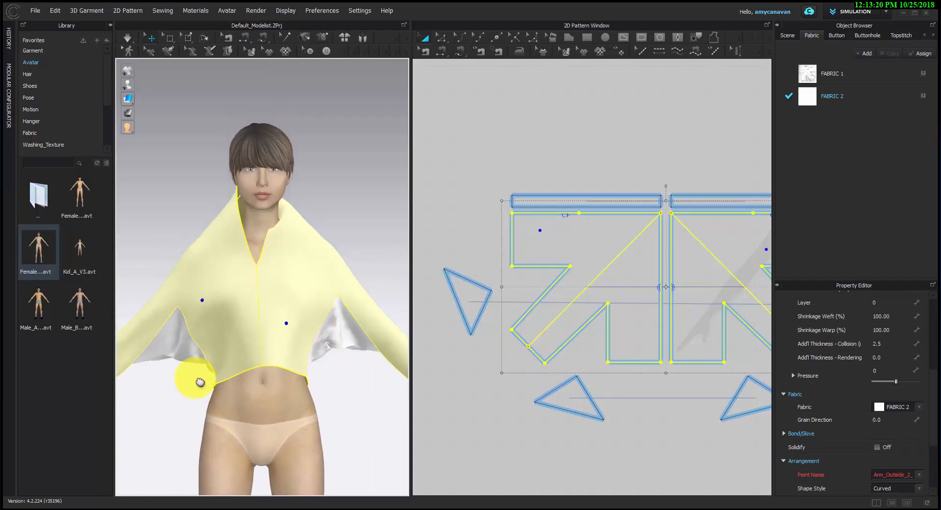
Simulate the garment and pull the sleeve fabric into place around the avatar's right wrist.
{"action": "mouse_move", "coordinate": [279, 396]}
{"action": "left_mouse_down"}
{"action": "mouse_move", "coordinate": [280, 428]}
{"action": "mouse_move", "coordinate": [308, 343]}
{"action": "mouse_move", "coordinate": [269, 381]}
{"action": "mouse_move", "coordinate": [269, 403]}
{"action": "mouse_move", "coordinate": [279, 380]}
{"action": "left_mouse_up"}
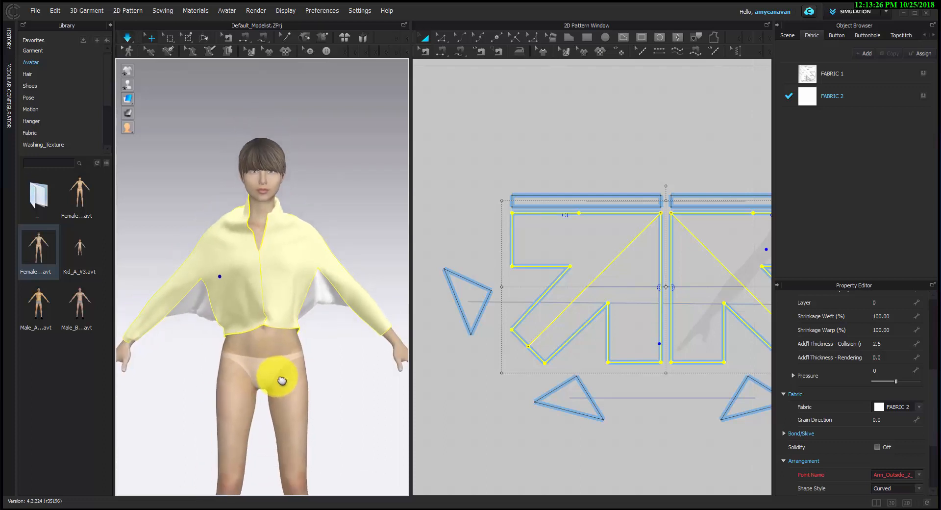
{"action": "right_click_drag", "start_coordinate": [280, 380], "coordinate": [328, 383]}
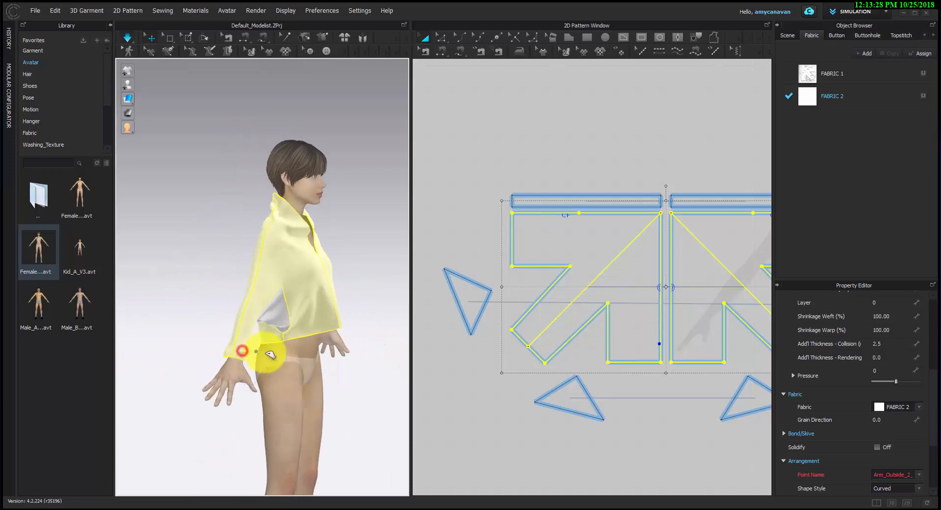
{"action": "right_click_drag", "start_coordinate": [267, 360], "coordinate": [237, 380]}
{"action": "scroll", "coordinate": [204, 279], "scroll_direction": "up", "scroll_amount": 5}
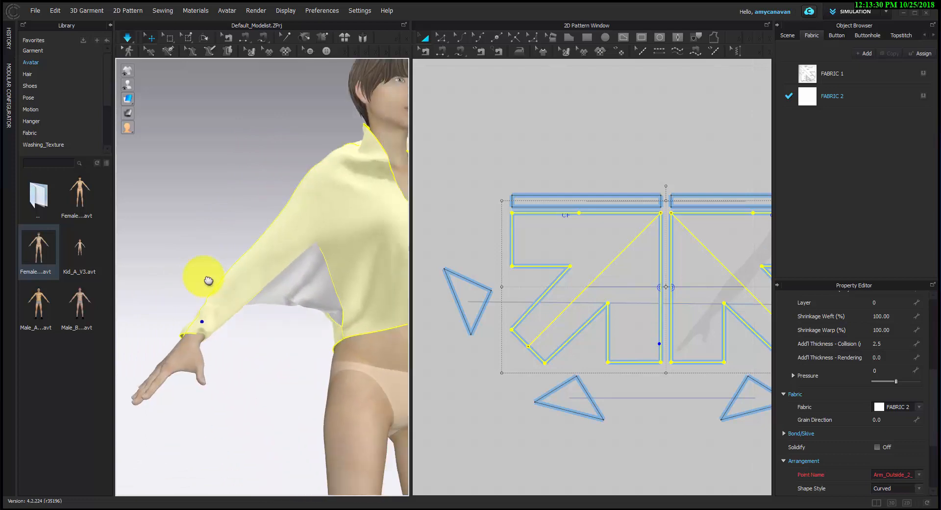
{"action": "middle_click_drag", "start_coordinate": [209, 311], "coordinate": [307, 299]}
{"action": "scroll", "coordinate": [307, 299], "scroll_direction": "up", "scroll_amount": 2}
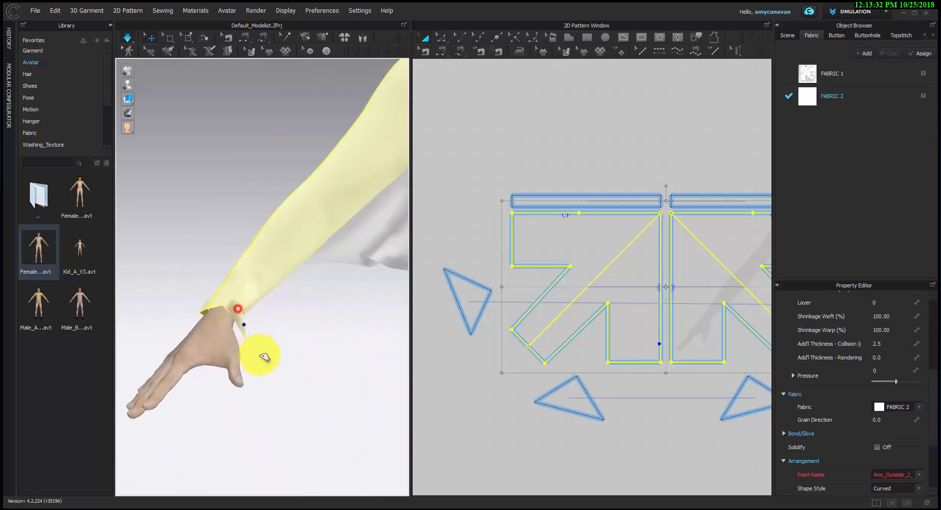
{"action": "right_click_drag", "start_coordinate": [272, 357], "coordinate": [200, 351]}
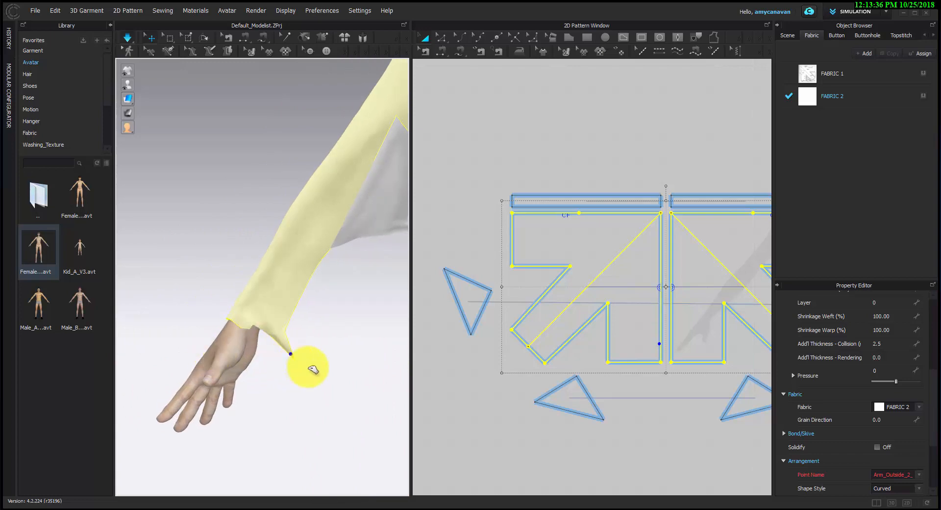
{"action": "left_click_drag", "start_coordinate": [313, 369], "coordinate": [312, 368]}
{"action": "scroll", "coordinate": [319, 382], "scroll_direction": "down", "scroll_amount": 5}
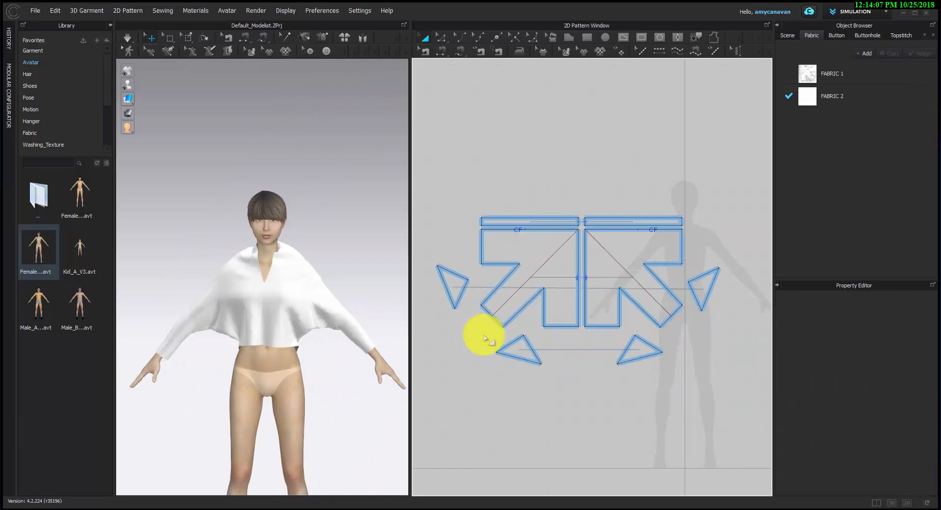
Select all the pattern pieces together and scale their width and height to 110%.
{"action": "left_click", "coordinate": [465, 363]}
{"action": "left_click_drag", "start_coordinate": [424, 185], "coordinate": [743, 387]}
{"action": "right_click", "coordinate": [743, 388]}
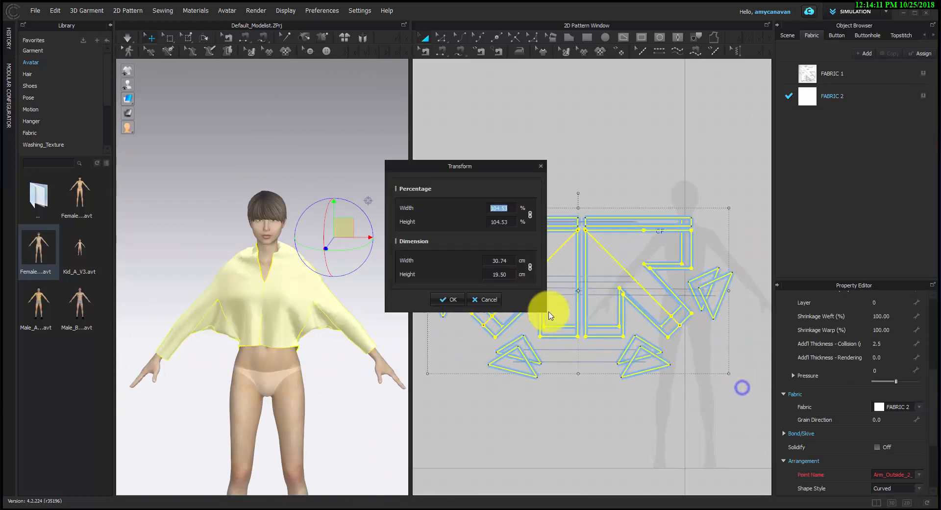
{"action": "type", "text": "1."}
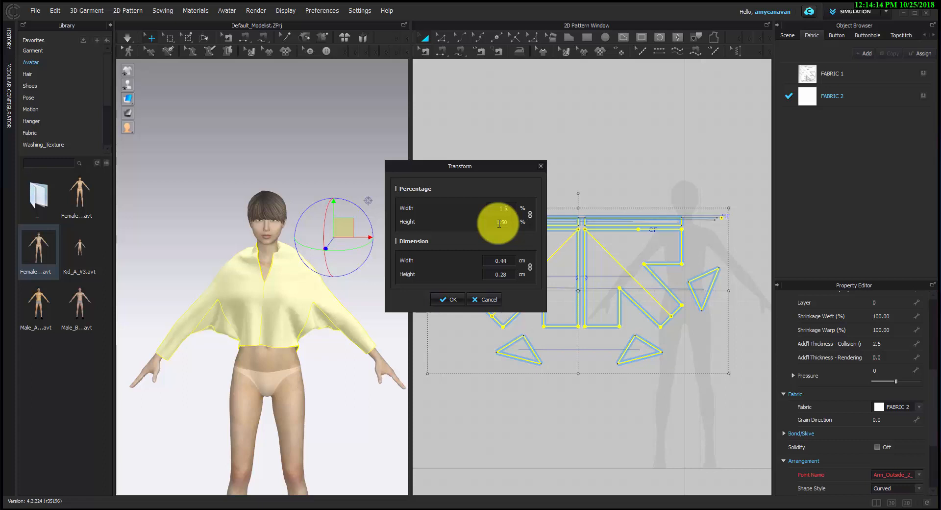
{"action": "type", "text": "10"}
{"action": "key", "text": "Return"}
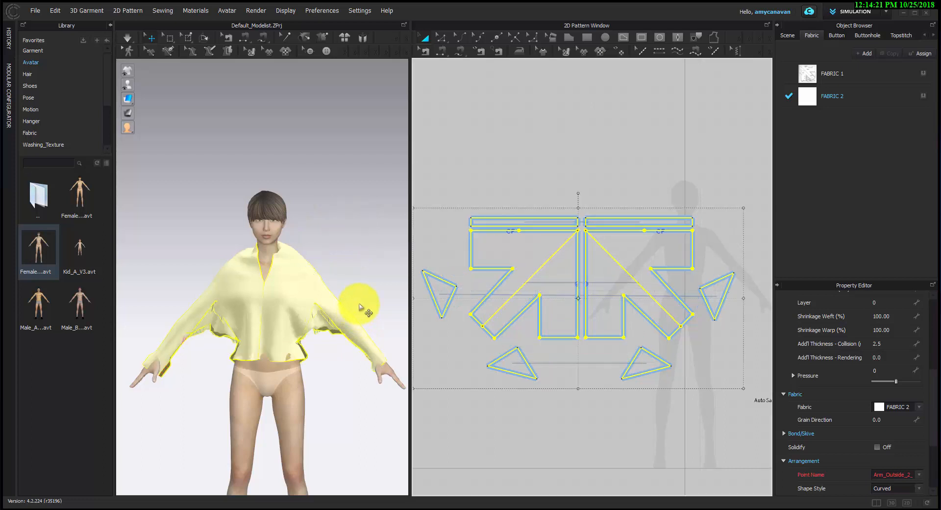
Simulate the enlarged garment and pull its hem and sleeves down into place on the avatar.
{"action": "key", "text": "space"}
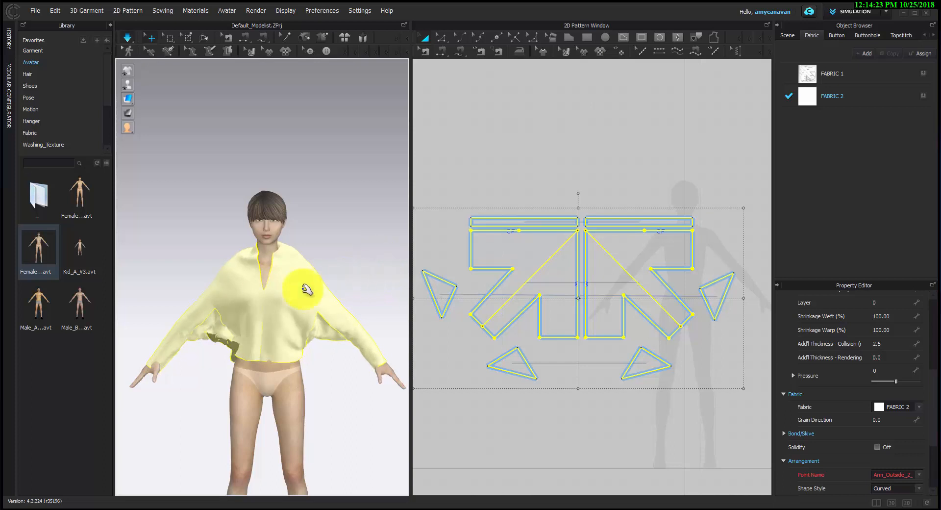
{"action": "left_click_drag", "start_coordinate": [231, 344], "coordinate": [238, 385]}
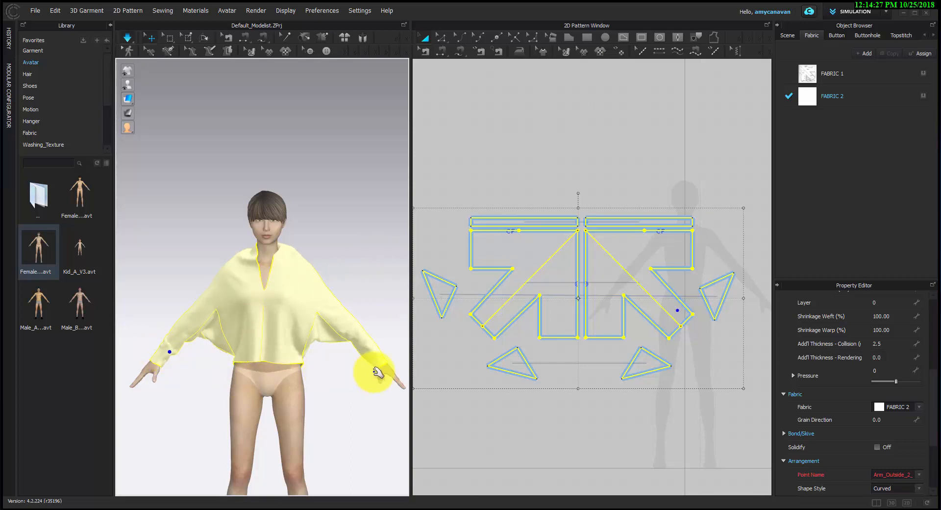
{"action": "left_click_drag", "start_coordinate": [264, 346], "coordinate": [283, 395]}
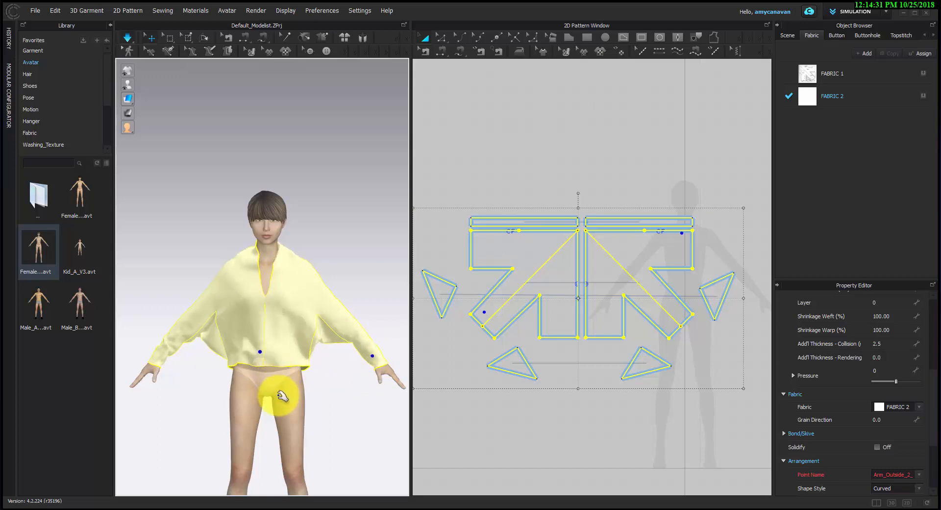
{"action": "mouse_move", "coordinate": [203, 414]}
{"action": "right_mouse_down"}
{"action": "mouse_move", "coordinate": [445, 411]}
{"action": "mouse_move", "coordinate": [206, 409]}
{"action": "right_mouse_up"}
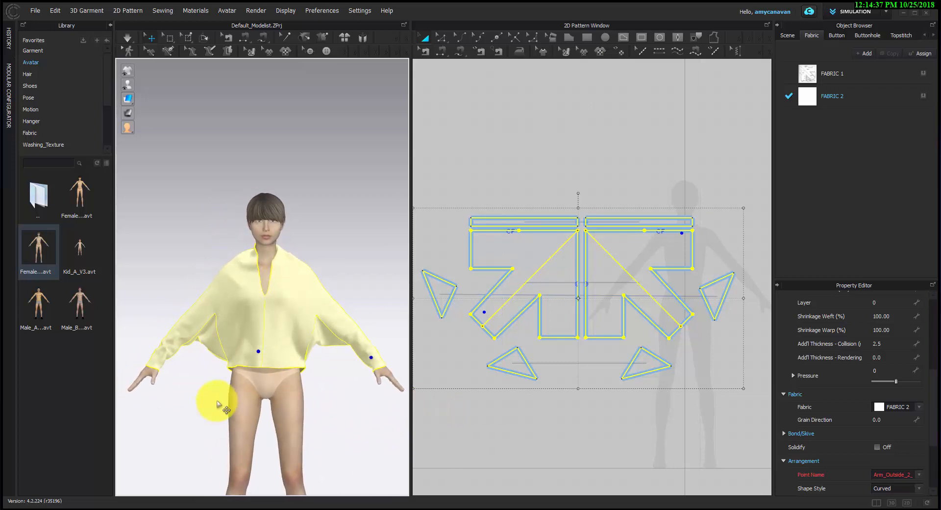
{"action": "middle_click_drag", "start_coordinate": [217, 401], "coordinate": [230, 321]}
{"action": "middle_click_drag", "start_coordinate": [214, 376], "coordinate": [212, 385]}
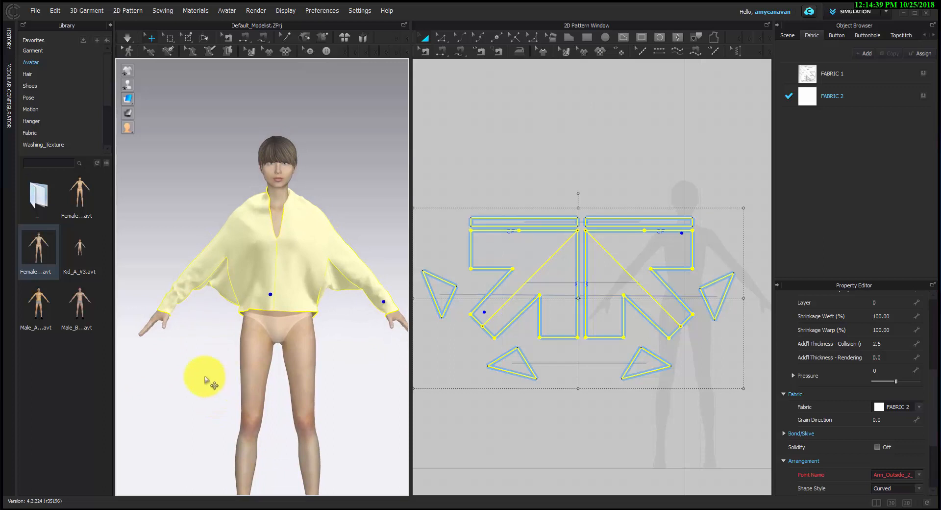
Offset the body half's centre front edge inward as a single internal line at the front band's width, 5.53 cm.
{"action": "left_click", "coordinate": [591, 419]}
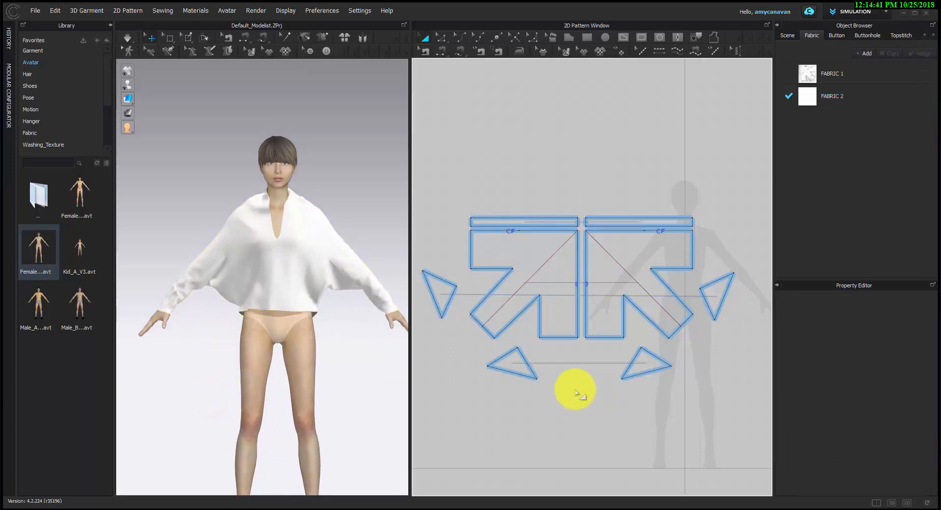
{"action": "scroll", "coordinate": [588, 363], "scroll_direction": "down", "scroll_amount": 2}
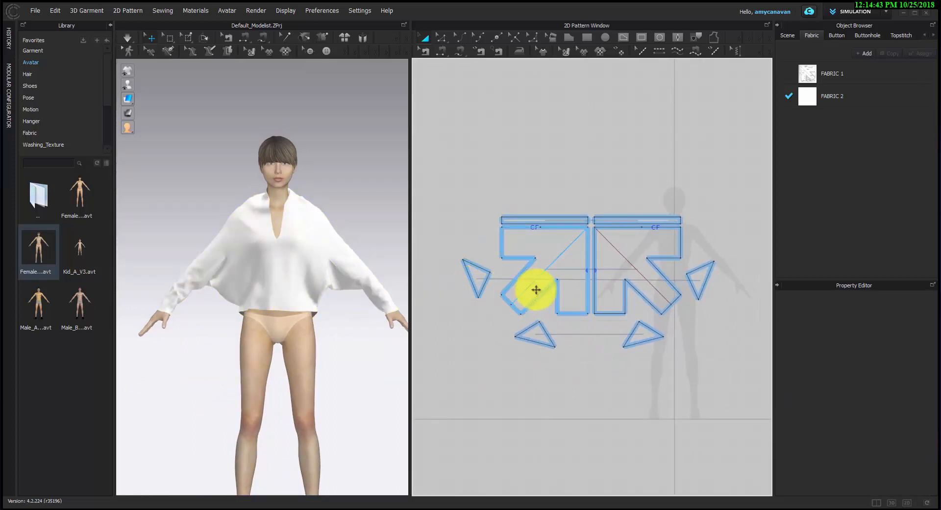
{"action": "scroll", "coordinate": [544, 252], "scroll_direction": "up", "scroll_amount": 5}
{"action": "middle_click_drag", "start_coordinate": [539, 251], "coordinate": [555, 299]}
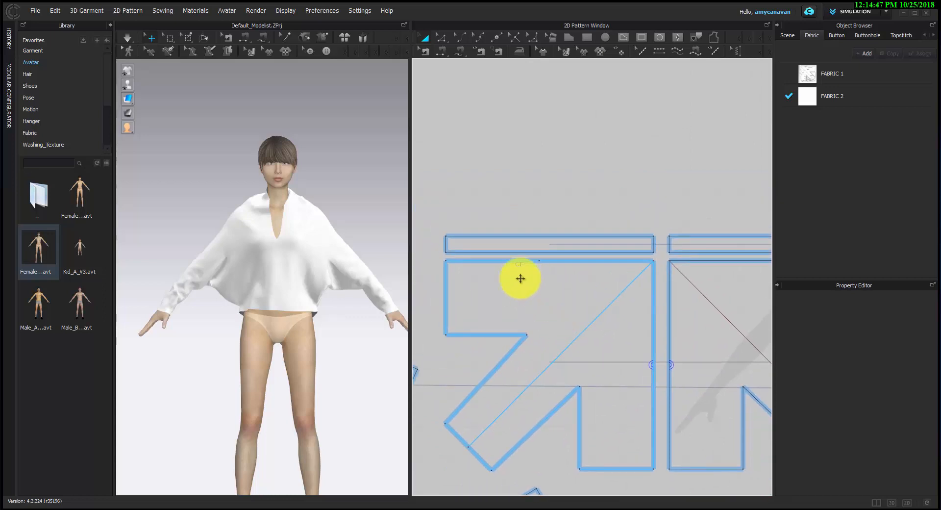
{"action": "left_click", "coordinate": [446, 244]}
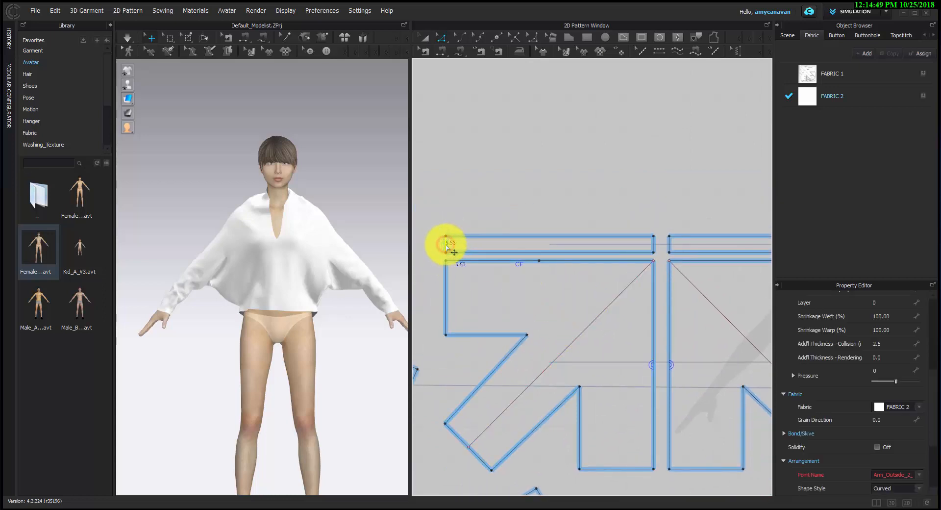
{"action": "left_click", "coordinate": [477, 260]}
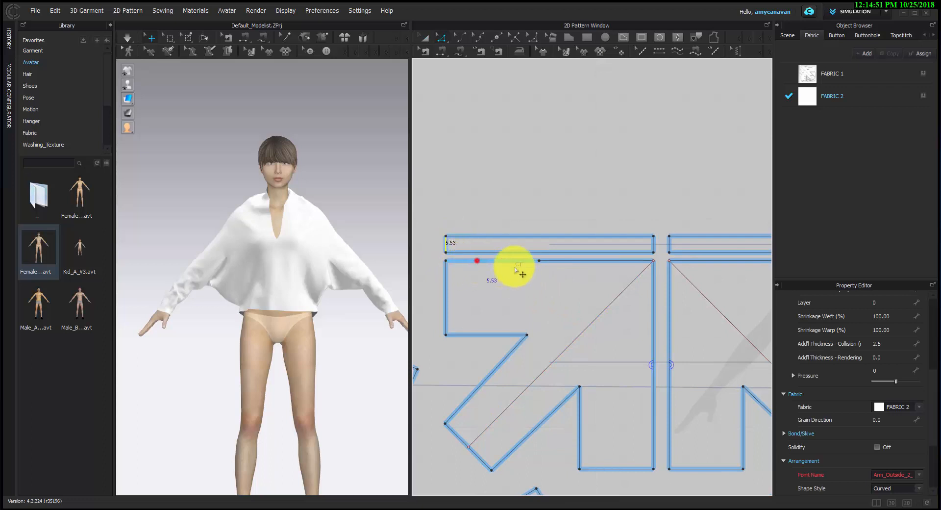
{"action": "right_click", "coordinate": [602, 261]}
{"action": "left_click", "coordinate": [615, 328]}
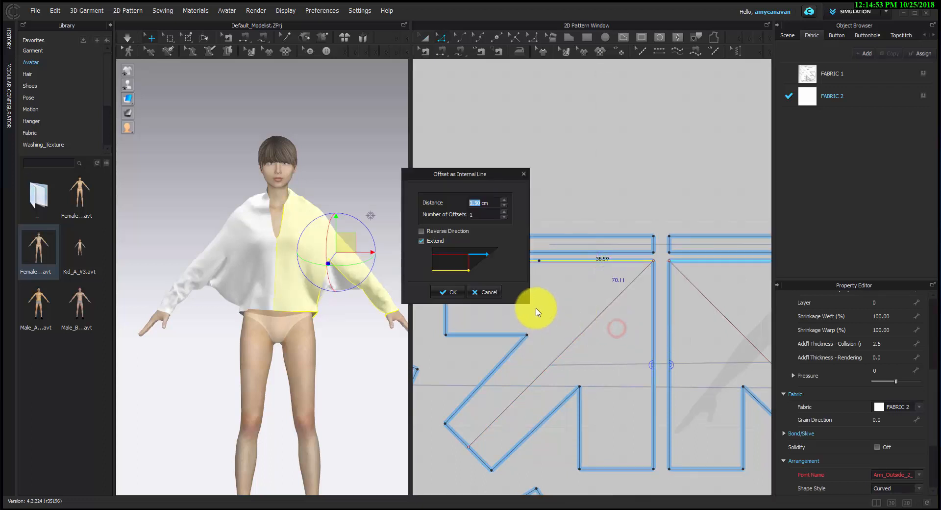
{"action": "key", "text": "Return"}
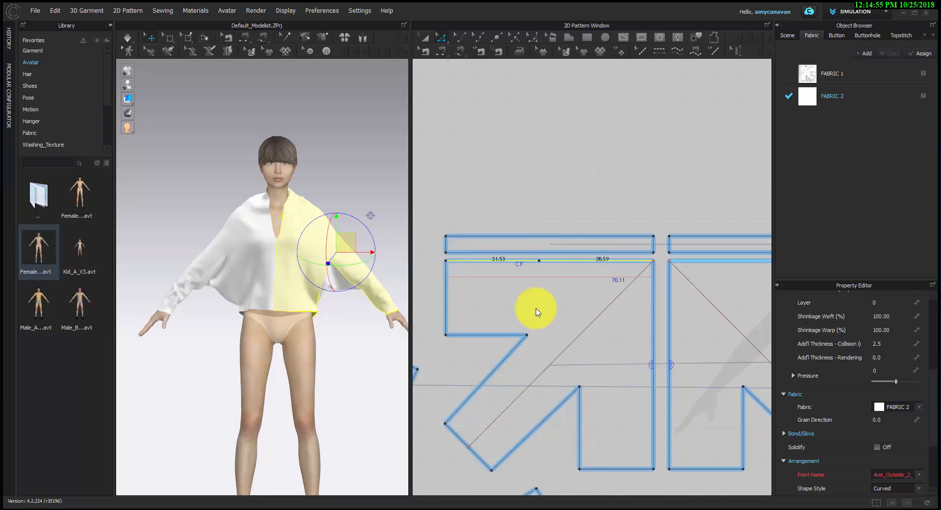
Sew the front band's inner long edge to the centre front edge and its outer long edge to the offset internal line.
{"action": "key", "text": "n"}
{"action": "left_click", "coordinate": [607, 277]}
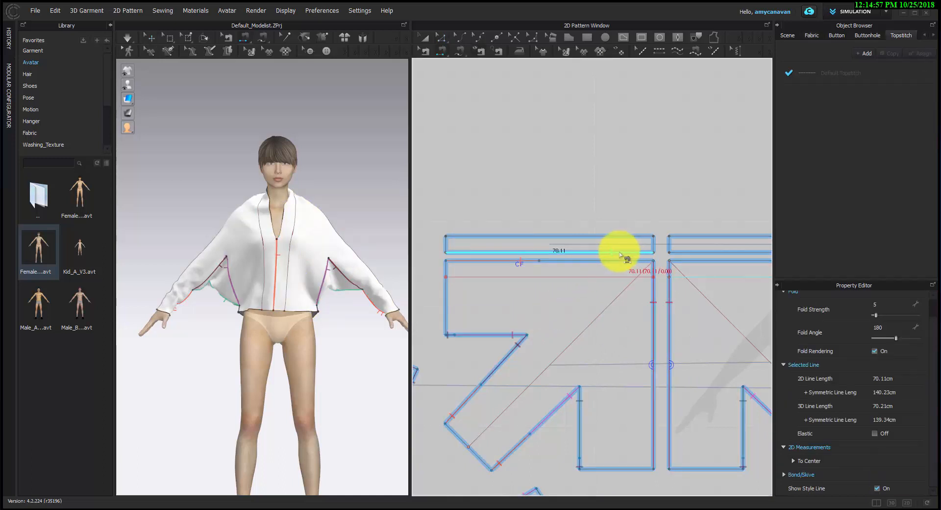
{"action": "left_click", "coordinate": [621, 253]}
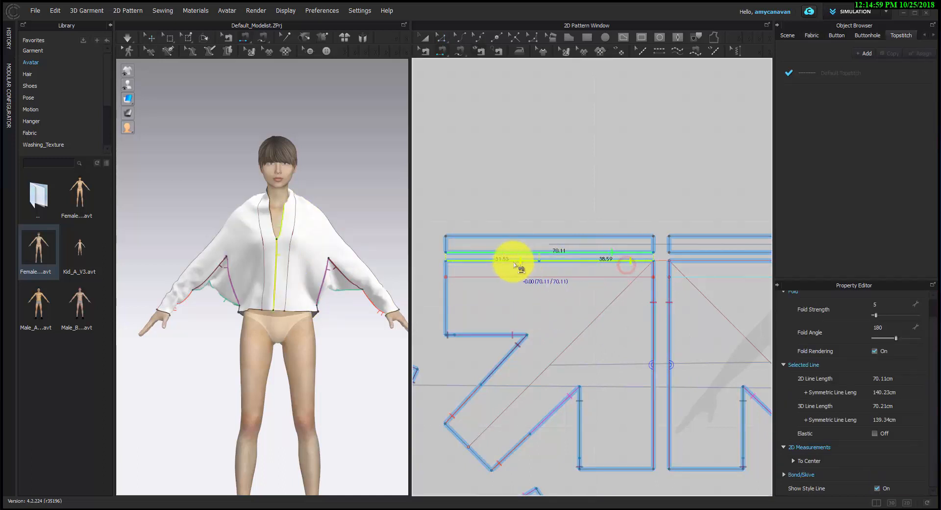
{"action": "left_click", "coordinate": [513, 260]}
{"action": "left_click", "coordinate": [615, 236]}
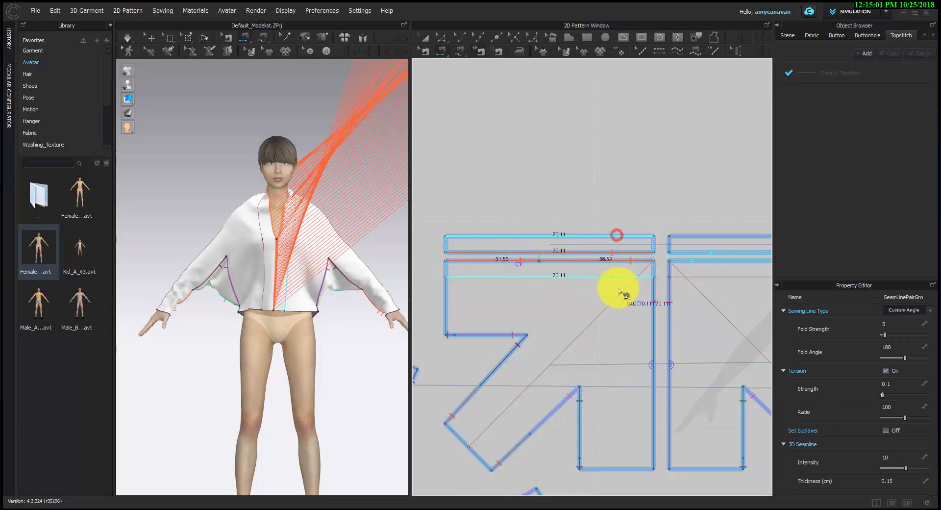
{"action": "left_click", "coordinate": [599, 288]}
{"action": "scroll", "coordinate": [358, 284], "scroll_direction": "down", "scroll_amount": 5}
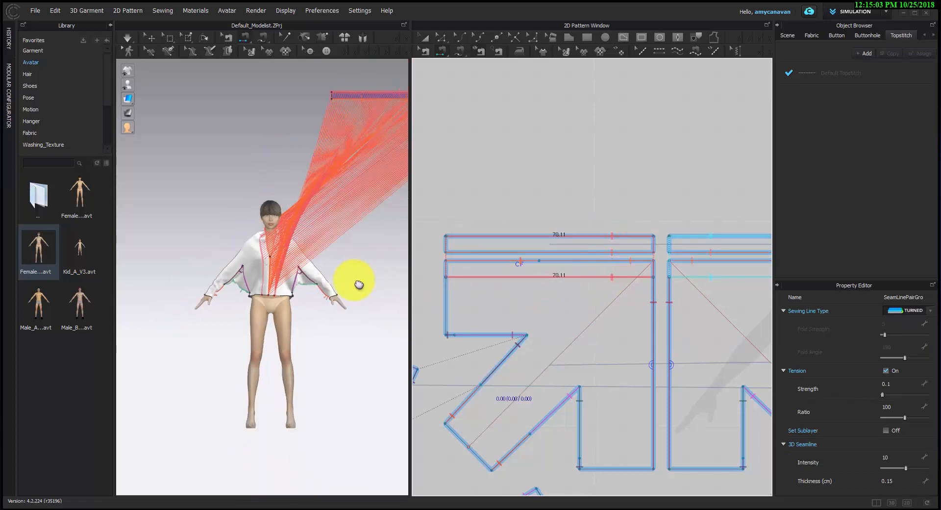
Select both front bands in the 3D view and superimpose them under the body halves.
{"action": "left_click", "coordinate": [316, 210]}
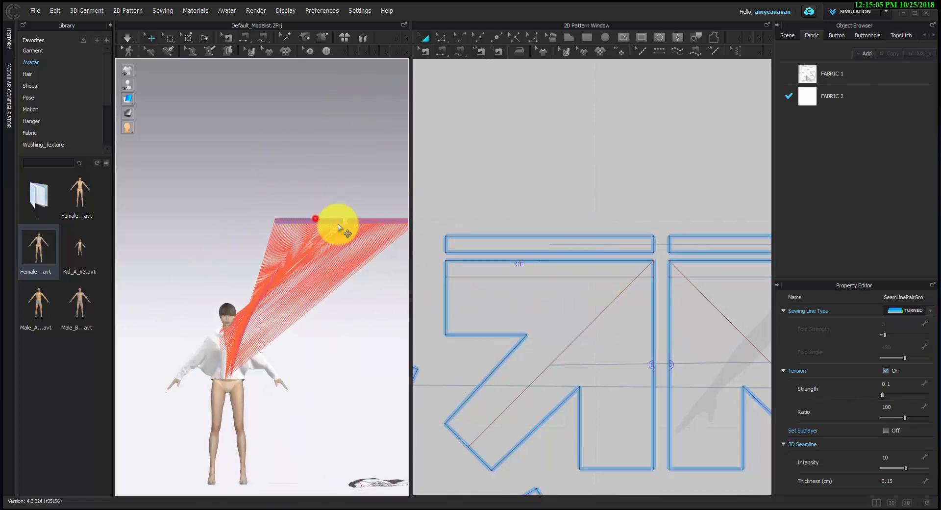
{"action": "left_click", "coordinate": [372, 219]}
{"action": "right_click", "coordinate": [373, 222]}
{"action": "left_click", "coordinate": [394, 217]}
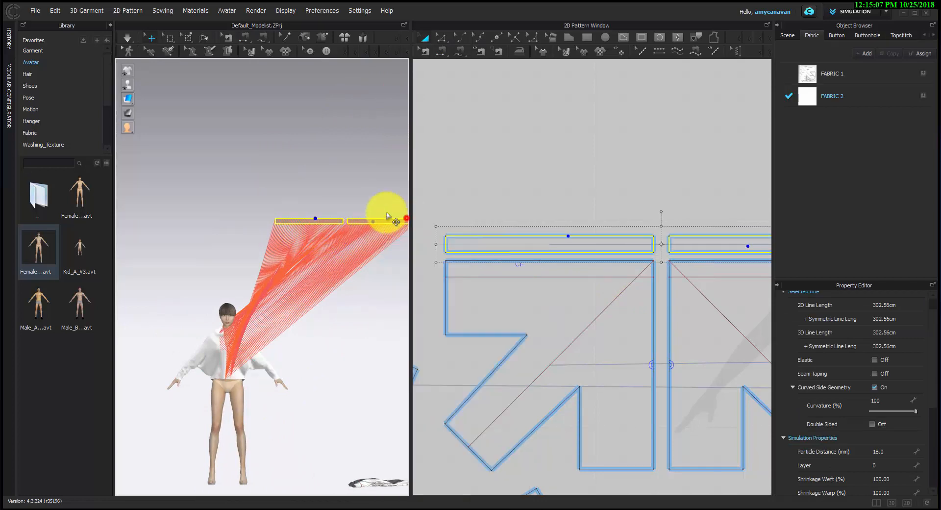
{"action": "right_click", "coordinate": [326, 221]}
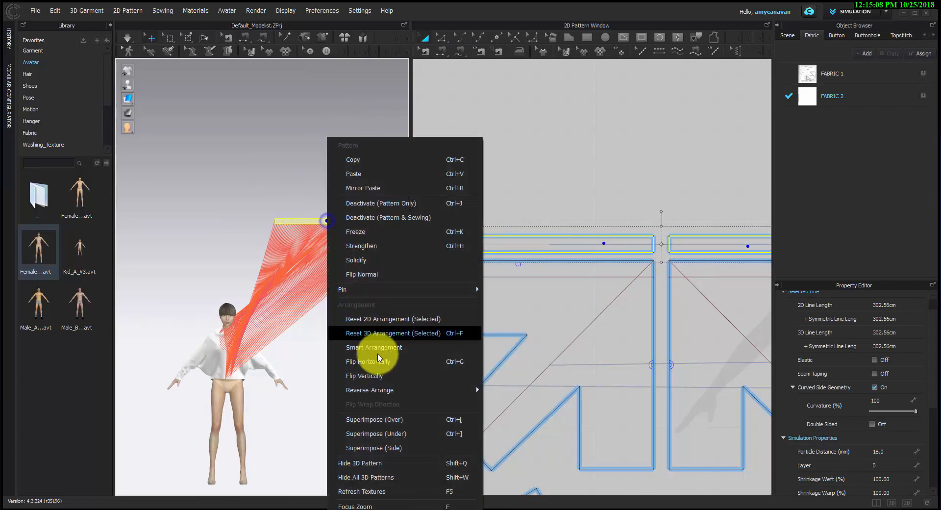
{"action": "left_click", "coordinate": [386, 434]}
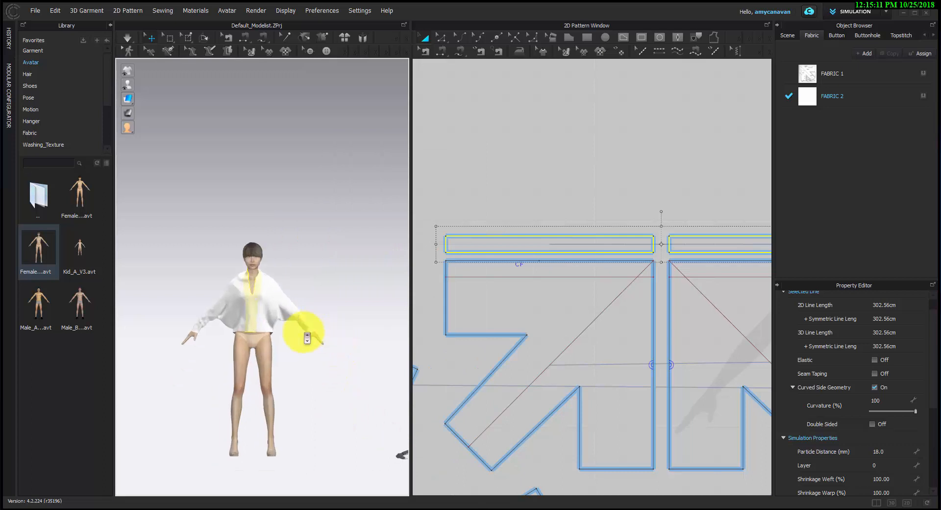
Simulate the garment with the front bands attached, viewed close up from the front.
{"action": "scroll", "coordinate": [295, 343], "scroll_direction": "up", "scroll_amount": 5}
{"action": "key", "text": "space"}
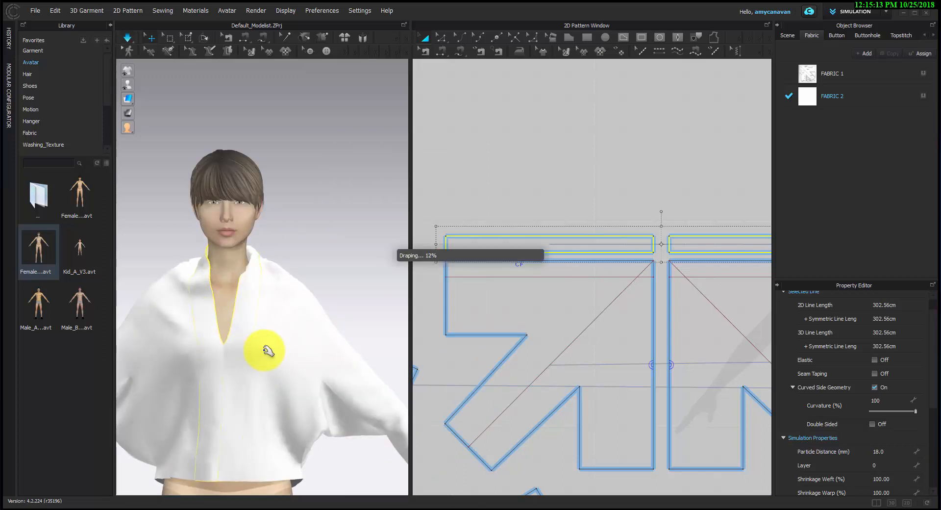
{"action": "left_click", "coordinate": [580, 236]}
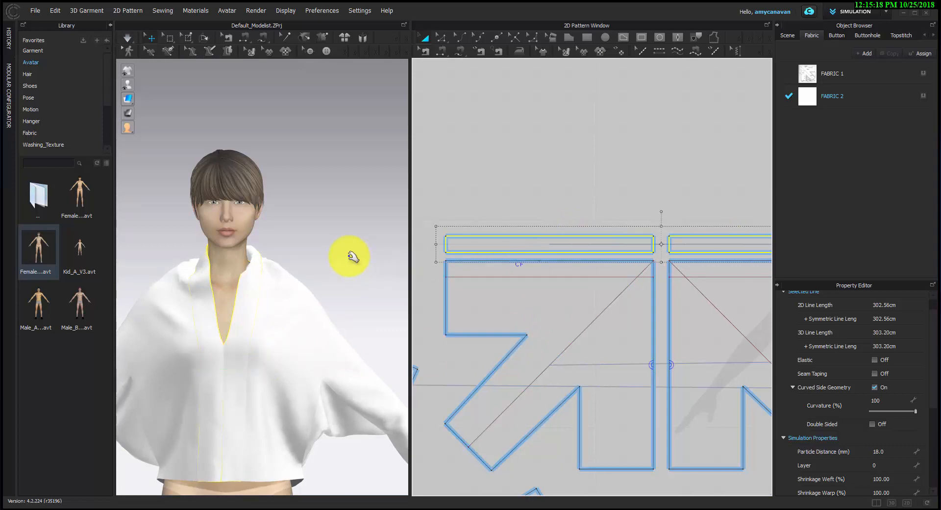
{"action": "key", "text": "space"}
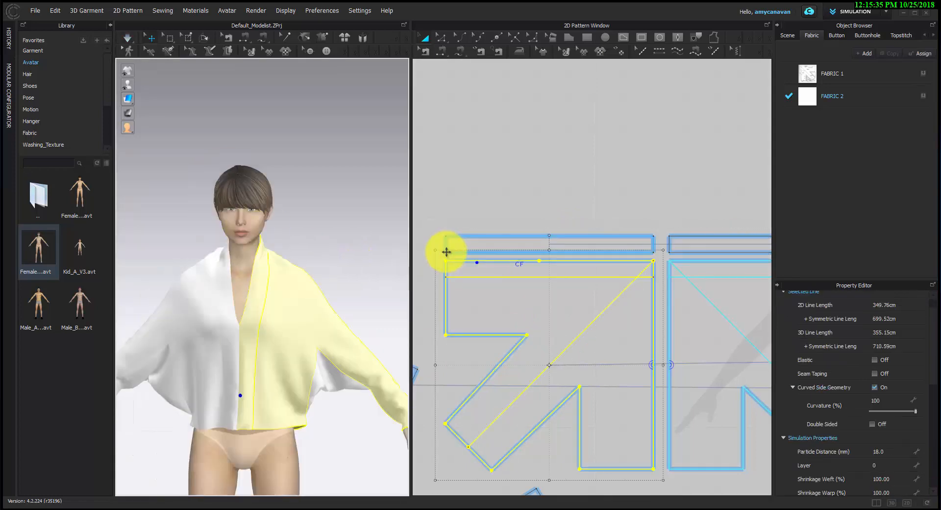
Sew both short ends of the front band to the matching 5.53 cm sections of the body half's side edges.
{"action": "key", "text": "n"}
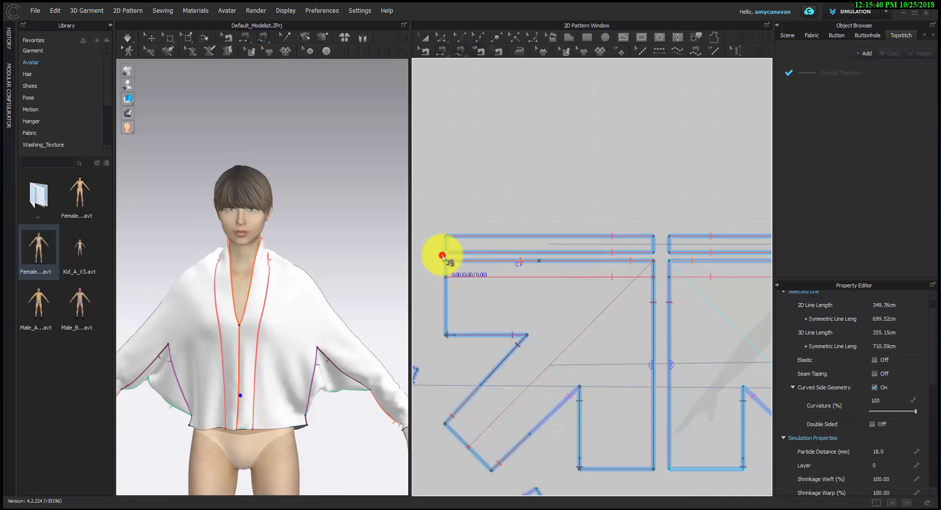
{"action": "left_click", "coordinate": [446, 278]}
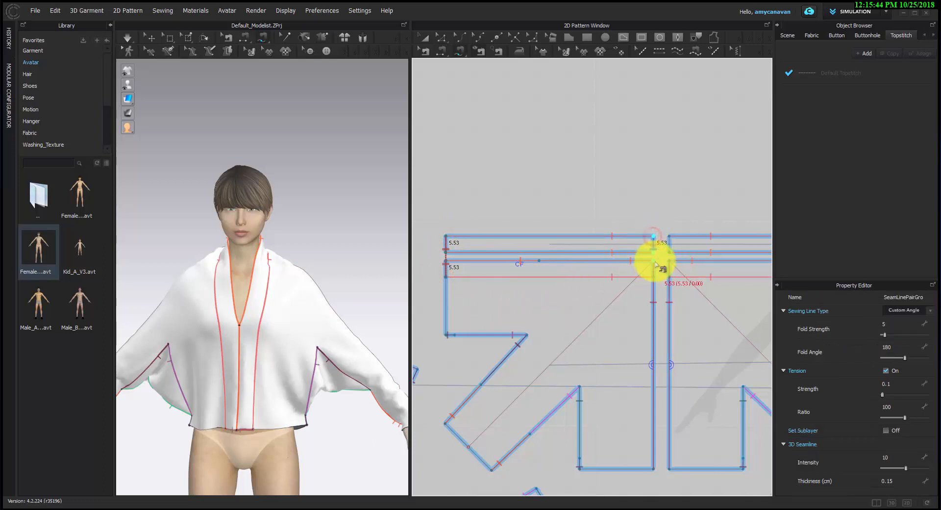
{"action": "left_click", "coordinate": [655, 276]}
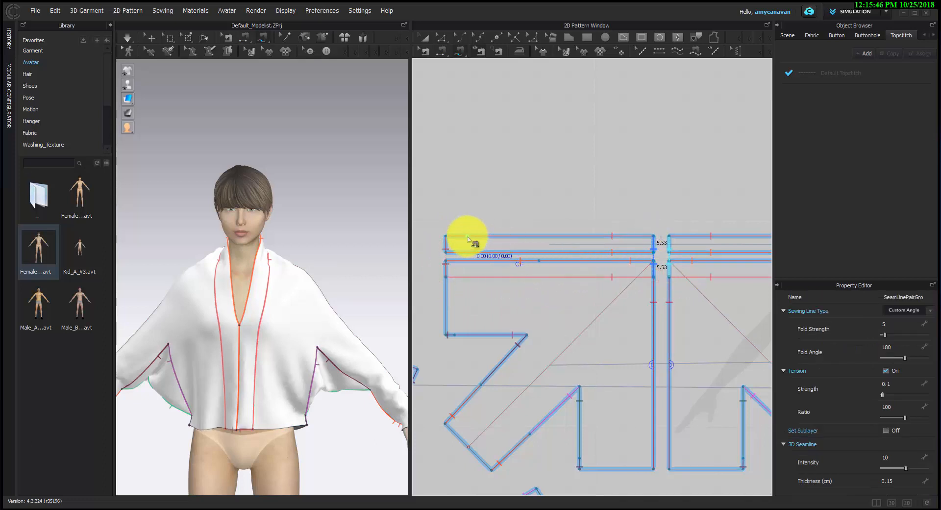
Set all of the front band's seam lines to the Turned sewing type and simulate the garment.
{"action": "key", "text": "b"}
{"action": "left_click_drag", "start_coordinate": [420, 207], "coordinate": [658, 258]}
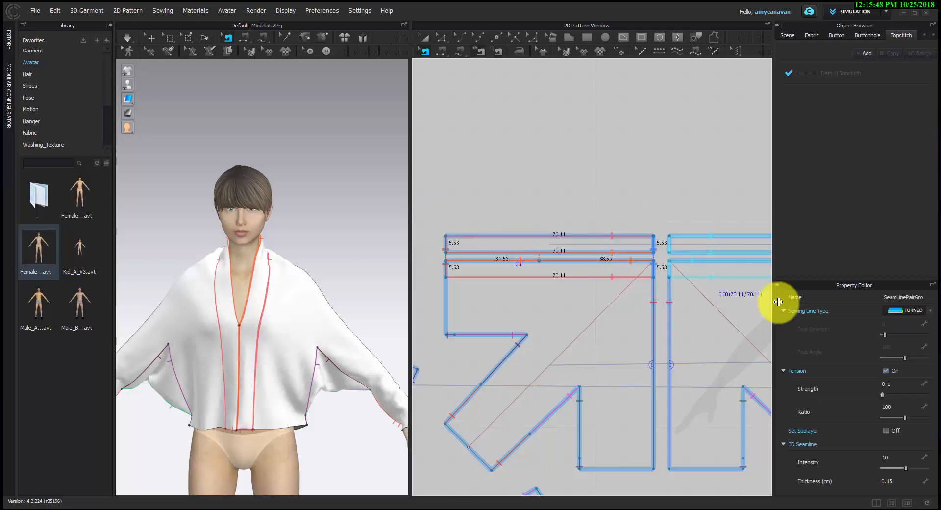
{"action": "scroll", "coordinate": [639, 205], "scroll_direction": "down", "scroll_amount": 2}
{"action": "left_click", "coordinate": [639, 204]}
{"action": "scroll", "coordinate": [639, 204], "scroll_direction": "down", "scroll_amount": 2}
{"action": "middle_click_drag", "start_coordinate": [638, 204], "coordinate": [606, 201]}
{"action": "key", "text": "space"}
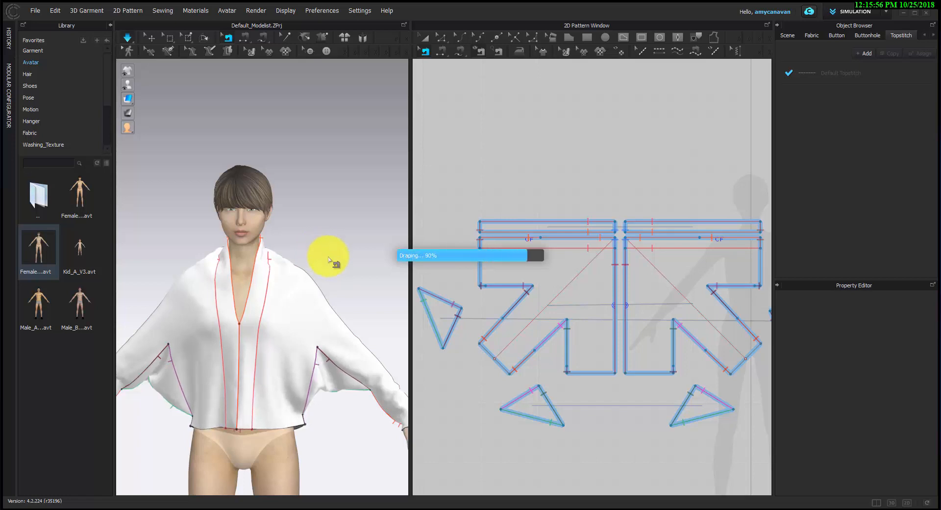
Apply the Female_B standing pose with lowered arms to the avatar, using joint rotation and translation, and let the garment follow.
{"action": "scroll", "coordinate": [353, 228], "scroll_direction": "down", "scroll_amount": 5}
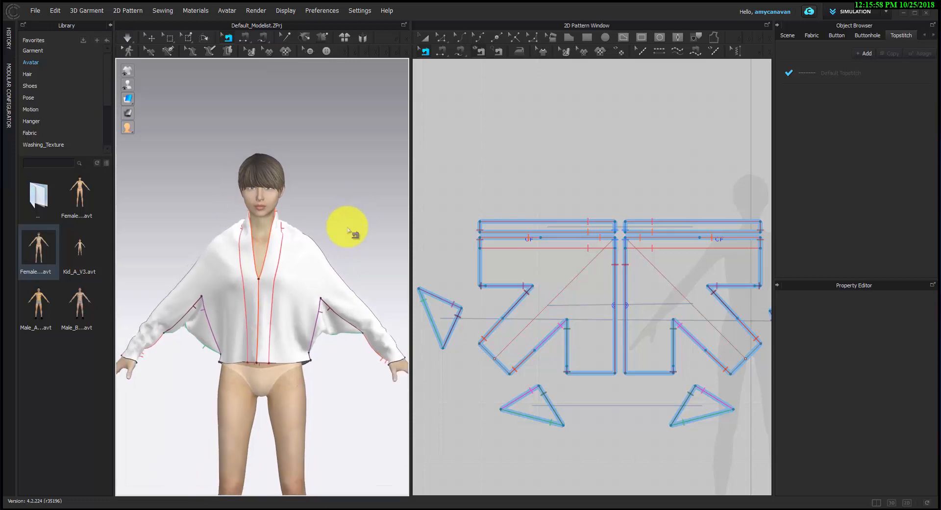
{"action": "scroll", "coordinate": [351, 242], "scroll_direction": "down", "scroll_amount": 3}
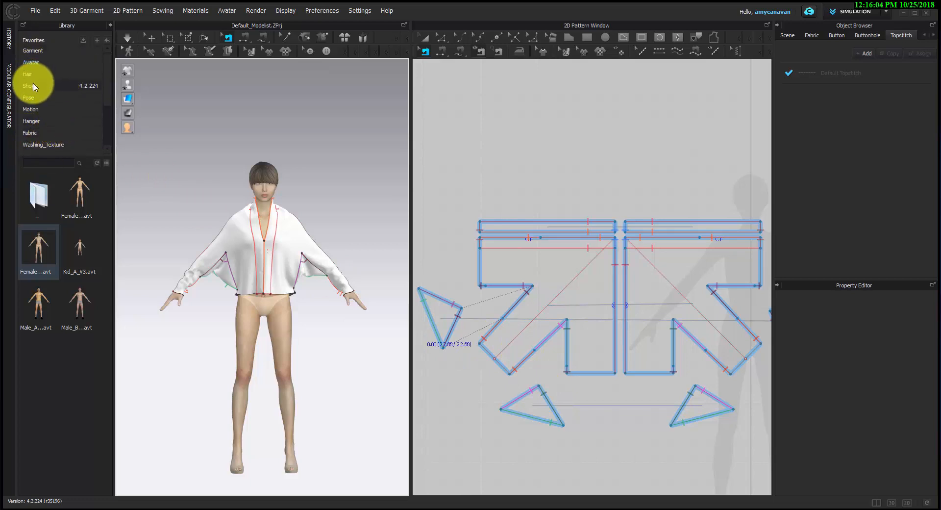
{"action": "left_click", "coordinate": [34, 99]}
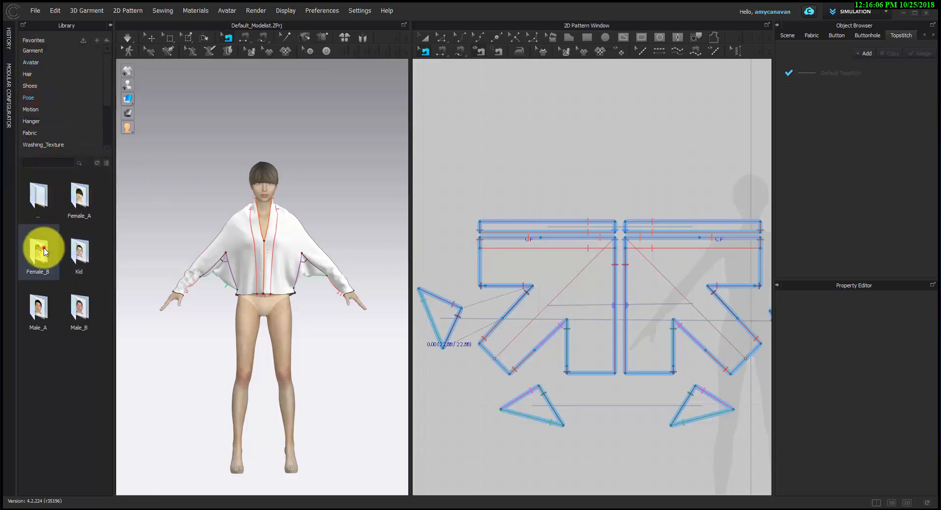
{"action": "double_click", "coordinate": [43, 248]}
{"action": "double_click", "coordinate": [38, 250]}
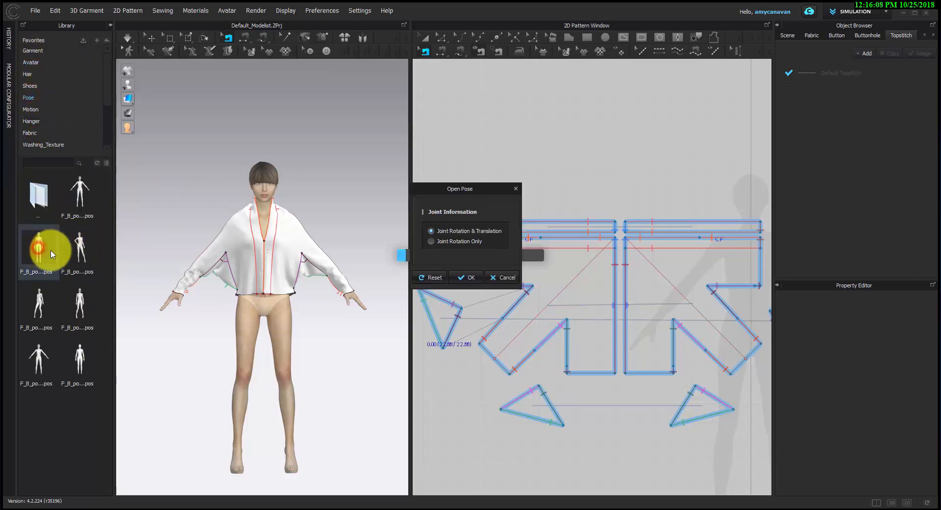
{"action": "left_click", "coordinate": [469, 277]}
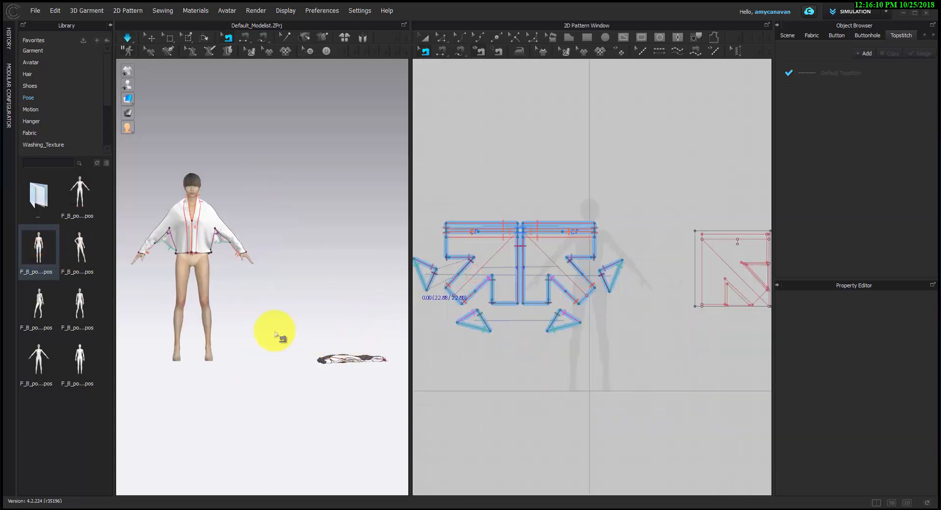
{"action": "scroll", "coordinate": [275, 331], "scroll_direction": "up", "scroll_amount": 1}
{"action": "middle_click_drag", "start_coordinate": [305, 338], "coordinate": [322, 363]}
{"action": "scroll", "coordinate": [329, 343], "scroll_direction": "down", "scroll_amount": 1}
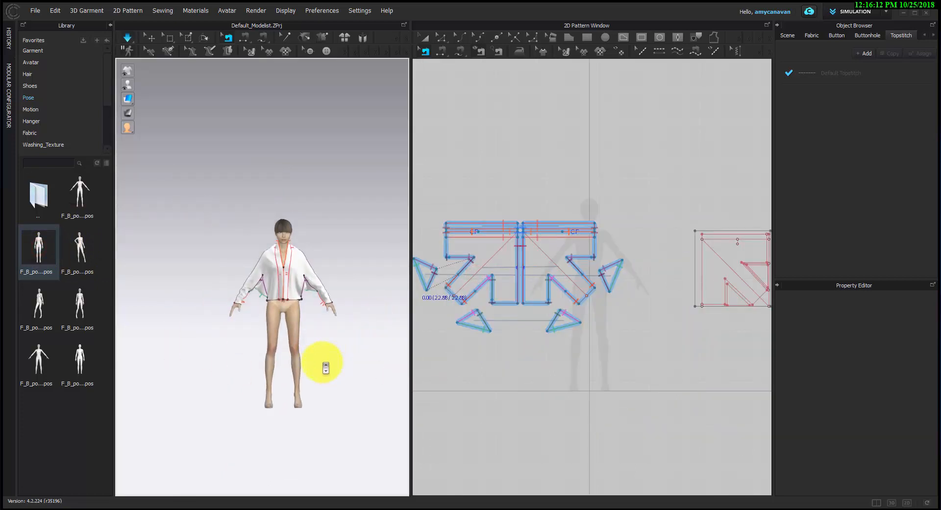
{"action": "scroll", "coordinate": [325, 368], "scroll_direction": "up", "scroll_amount": 1}
{"action": "right_click_drag", "start_coordinate": [341, 367], "coordinate": [337, 365]}
{"action": "scroll", "coordinate": [337, 368], "scroll_direction": "up", "scroll_amount": 1}
{"action": "middle_click_drag", "start_coordinate": [338, 371], "coordinate": [296, 363]}
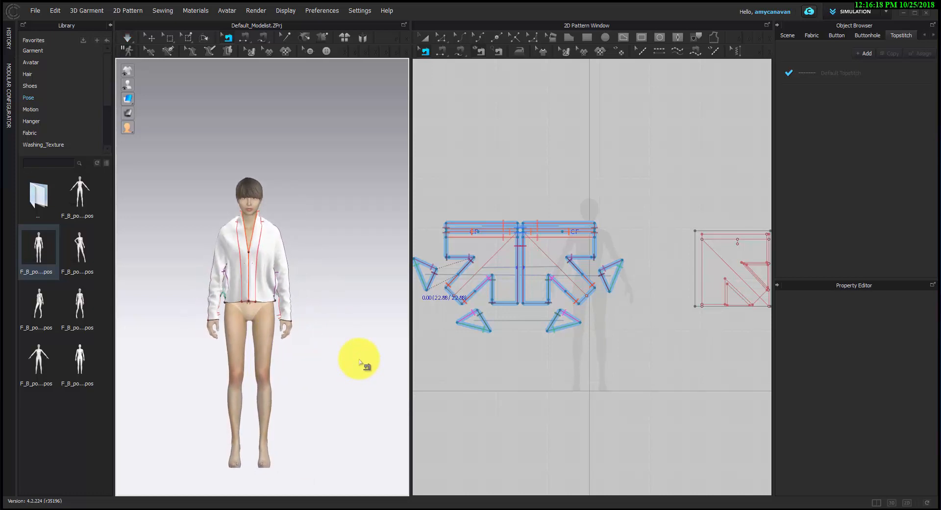
Delete the traced reference pattern with the scanned diagram, keeping only the garment pieces.
{"action": "scroll", "coordinate": [708, 361], "scroll_direction": "down", "scroll_amount": 3}
{"action": "middle_click_drag", "start_coordinate": [699, 360], "coordinate": [642, 361]}
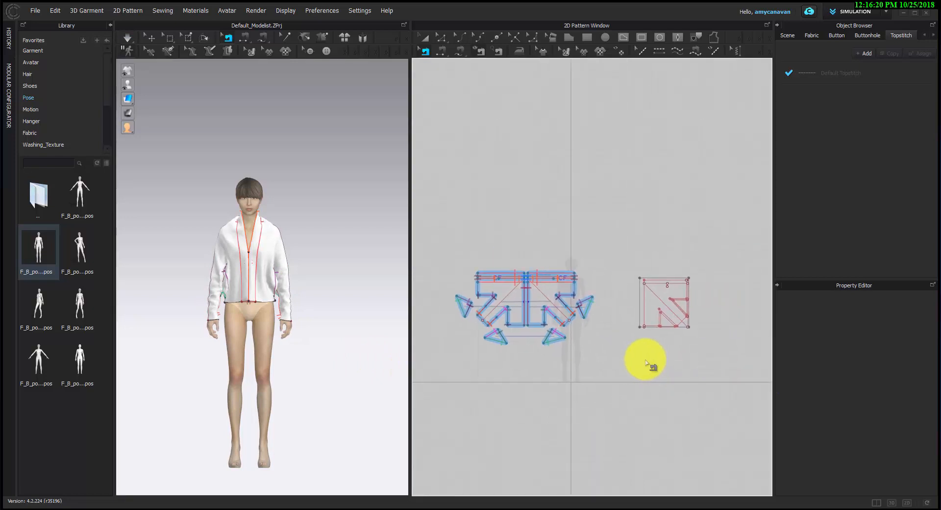
{"action": "key", "text": "a"}
{"action": "left_click_drag", "start_coordinate": [614, 257], "coordinate": [712, 338]}
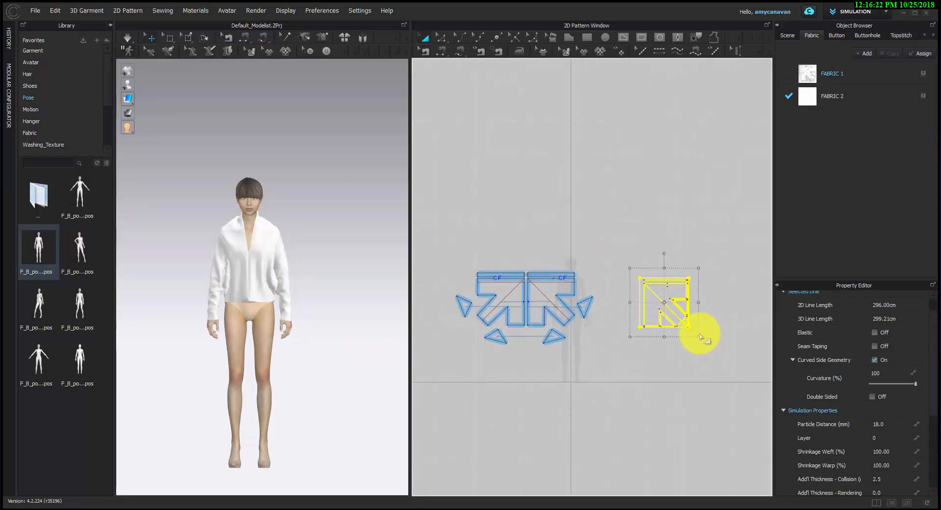
{"action": "key", "text": "Delete"}
{"action": "scroll", "coordinate": [585, 374], "scroll_direction": "up", "scroll_amount": 5}
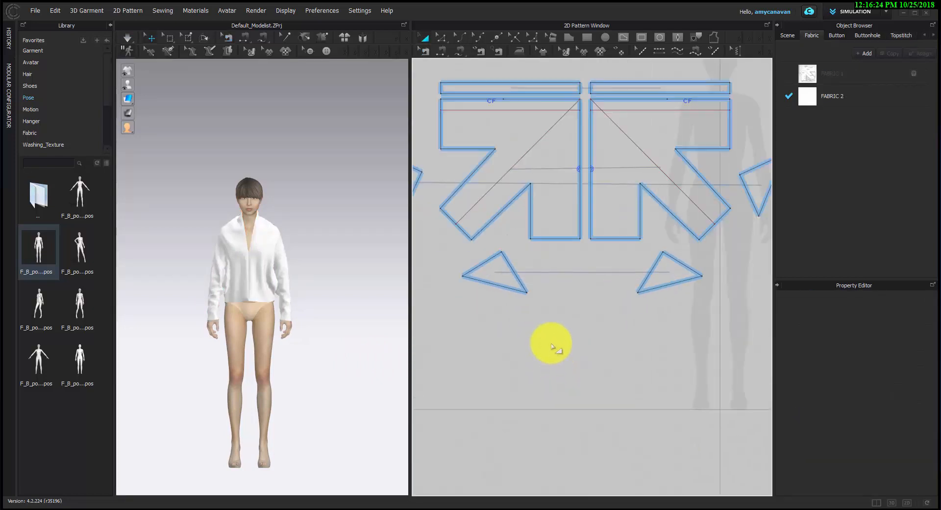
{"action": "scroll", "coordinate": [557, 429], "scroll_direction": "down", "scroll_amount": 4}
{"action": "scroll", "coordinate": [308, 392], "scroll_direction": "up", "scroll_amount": 3}
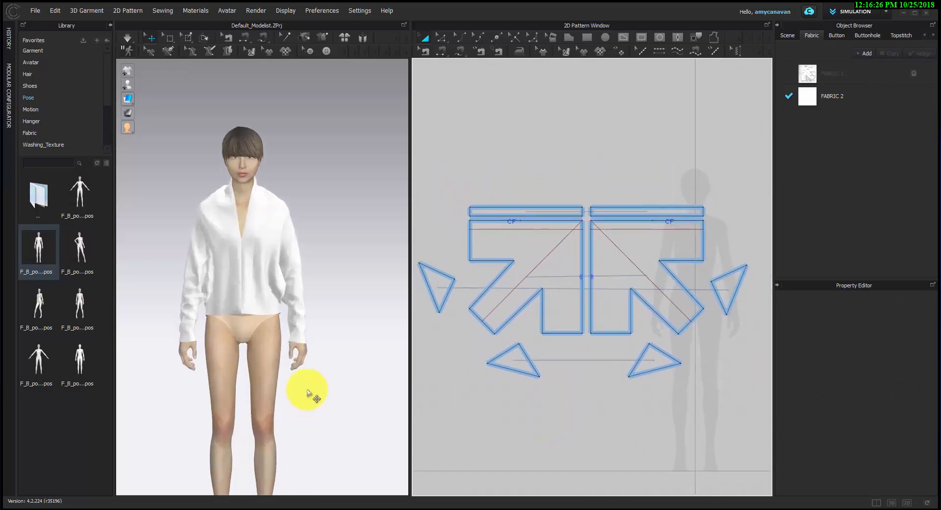
Examine the drape of the jacket on the reposed avatar, from the front and at close range.
{"action": "scroll", "coordinate": [308, 390], "scroll_direction": "up", "scroll_amount": 1}
{"action": "right_click_drag", "start_coordinate": [333, 390], "coordinate": [303, 391]}
{"action": "middle_click_drag", "start_coordinate": [347, 373], "coordinate": [356, 367]}
{"action": "right_click_drag", "start_coordinate": [356, 355], "coordinate": [233, 352]}
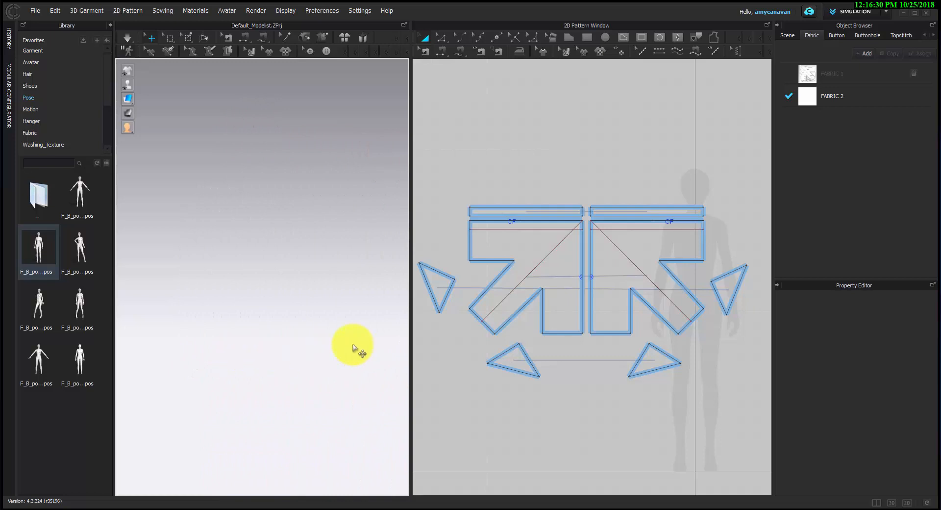
{"action": "key", "text": "2"}
{"action": "mouse_move", "coordinate": [333, 344]}
{"action": "right_mouse_down"}
{"action": "mouse_move", "coordinate": [125, 346]}
{"action": "mouse_move", "coordinate": [353, 353]}
{"action": "mouse_move", "coordinate": [341, 350]}
{"action": "right_mouse_up"}
{"action": "scroll", "coordinate": [295, 326], "scroll_direction": "up", "scroll_amount": 5}
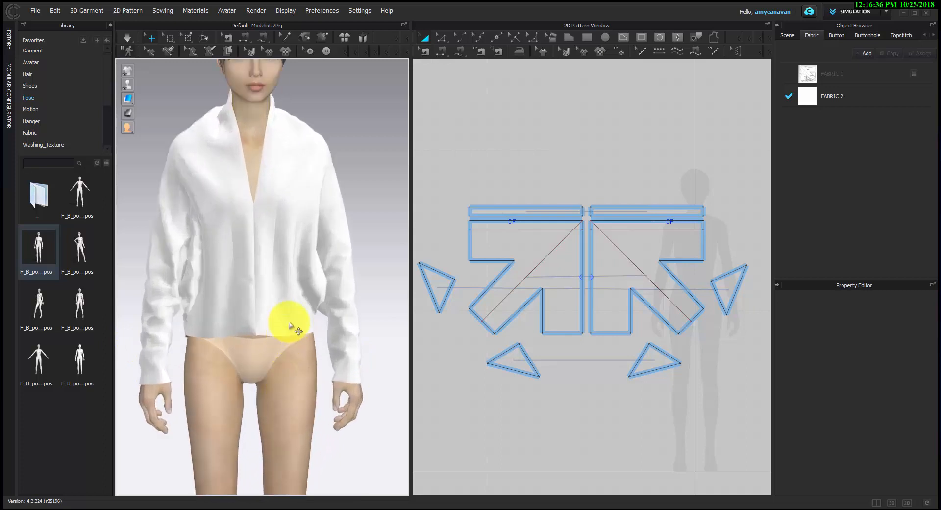
{"action": "scroll", "coordinate": [281, 321], "scroll_direction": "down", "scroll_amount": 3}
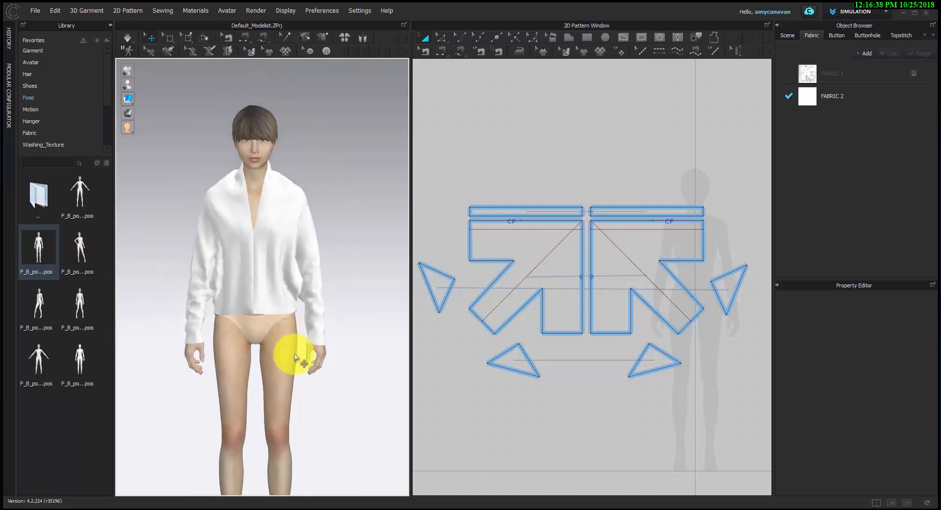
{"action": "scroll", "coordinate": [296, 343], "scroll_direction": "down", "scroll_amount": 2}
{"action": "right_click_drag", "start_coordinate": [304, 363], "coordinate": [297, 356]}
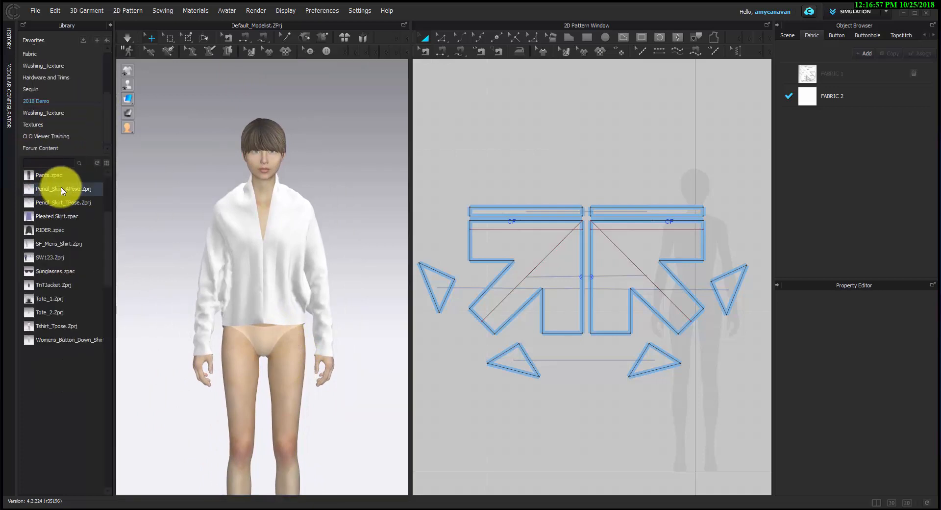
Add Pencil_Skirt_APose.Zprj to the current project and open the trace patterns folder under Forum Content in the library.
{"action": "left_click_drag", "start_coordinate": [63, 189], "coordinate": [405, 254]}
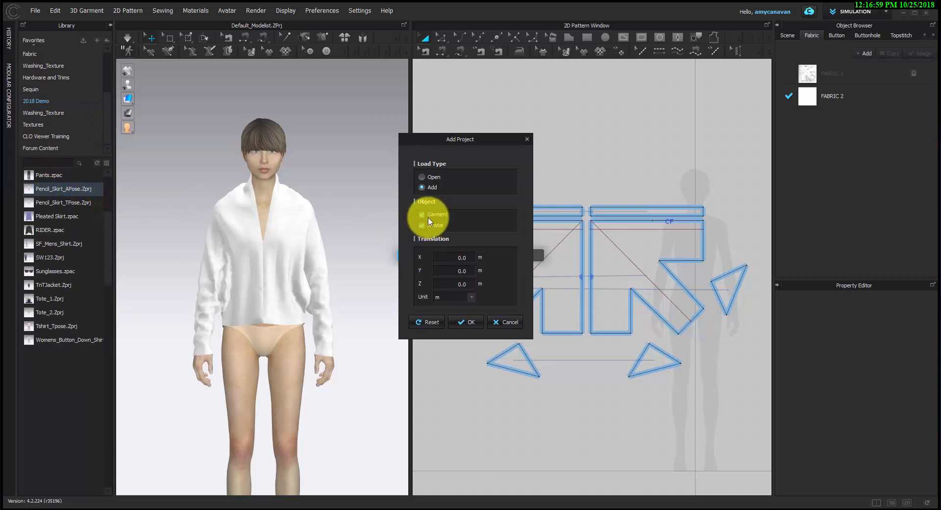
{"action": "left_click", "coordinate": [478, 322]}
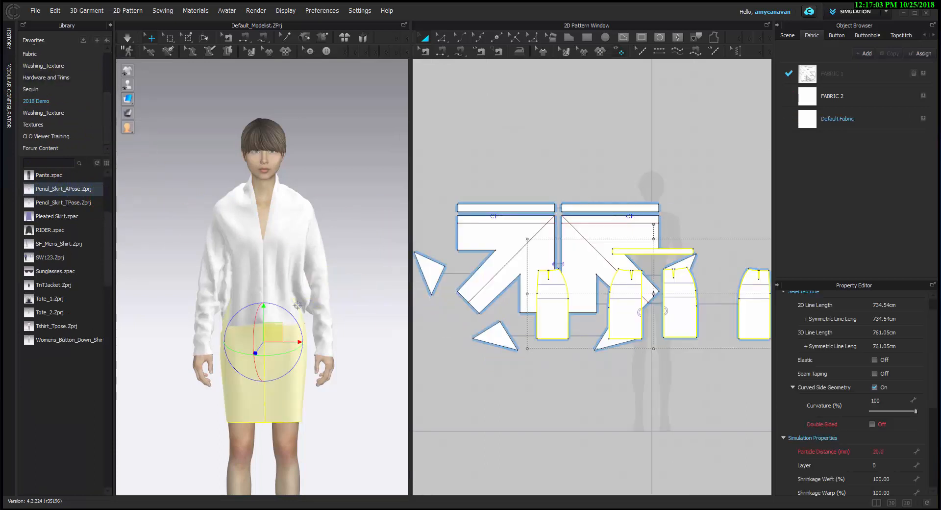
{"action": "left_click", "coordinate": [191, 175]}
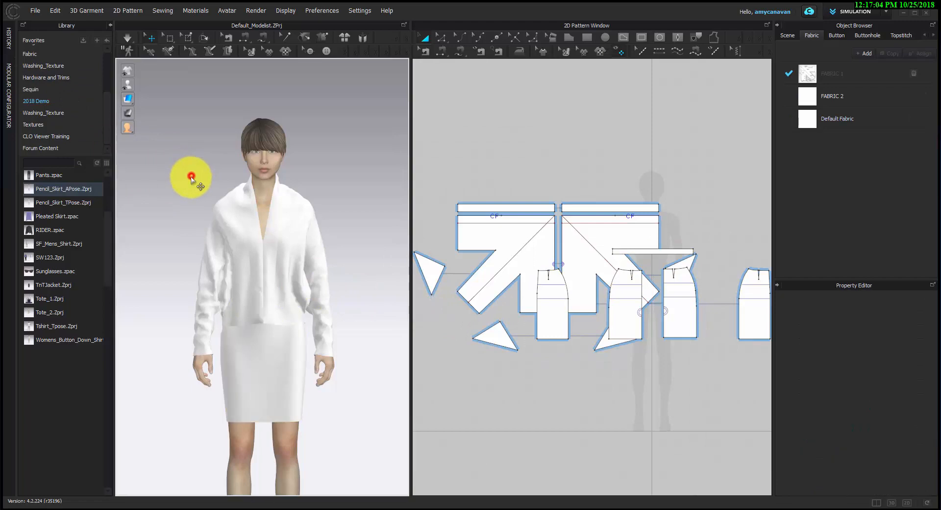
{"action": "left_click", "coordinate": [67, 148]}
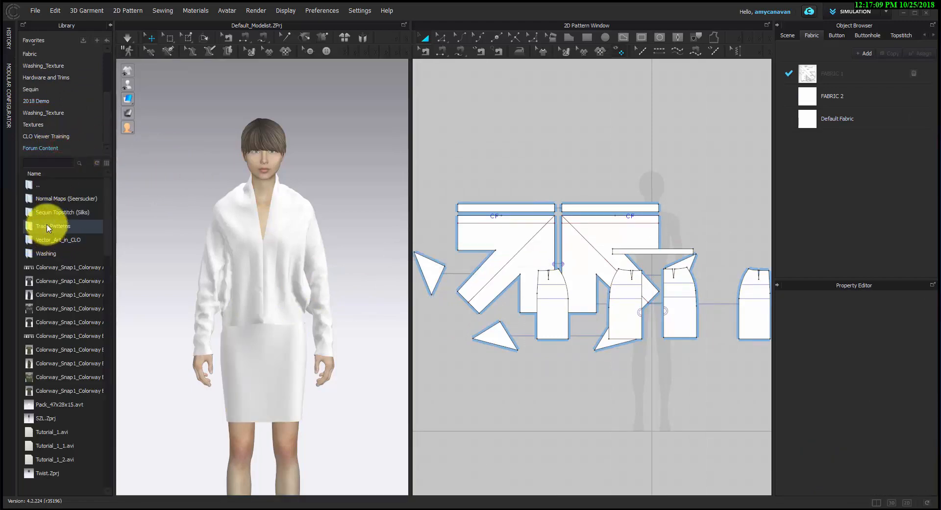
{"action": "double_click", "coordinate": [48, 226]}
Move the four skirt panels and the waistband in the 2D window clear below the jacket pieces.
{"action": "scroll", "coordinate": [510, 280], "scroll_direction": "down", "scroll_amount": 2}
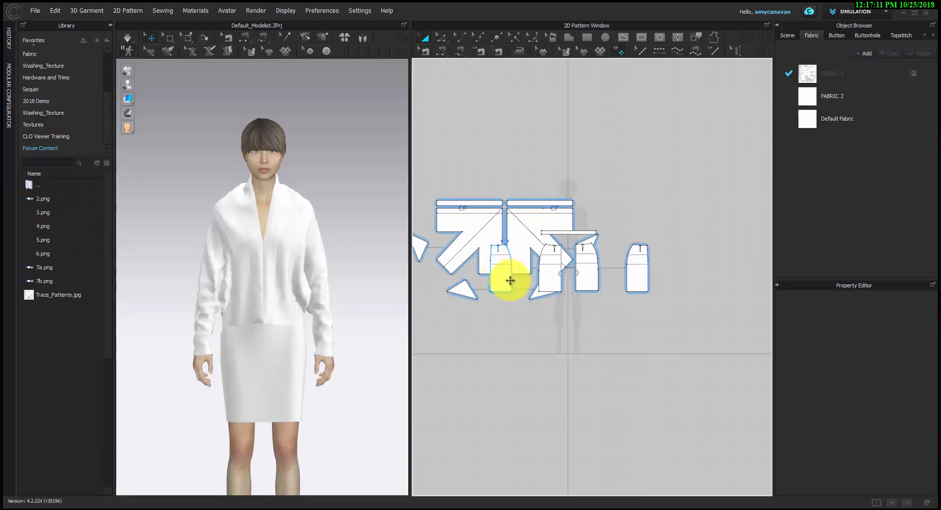
{"action": "left_click", "coordinate": [497, 269]}
{"action": "left_click", "coordinate": [551, 275], "text": "shift"}
{"action": "left_click", "coordinate": [587, 265], "text": "shift"}
{"action": "left_click", "coordinate": [577, 231], "text": "shift"}
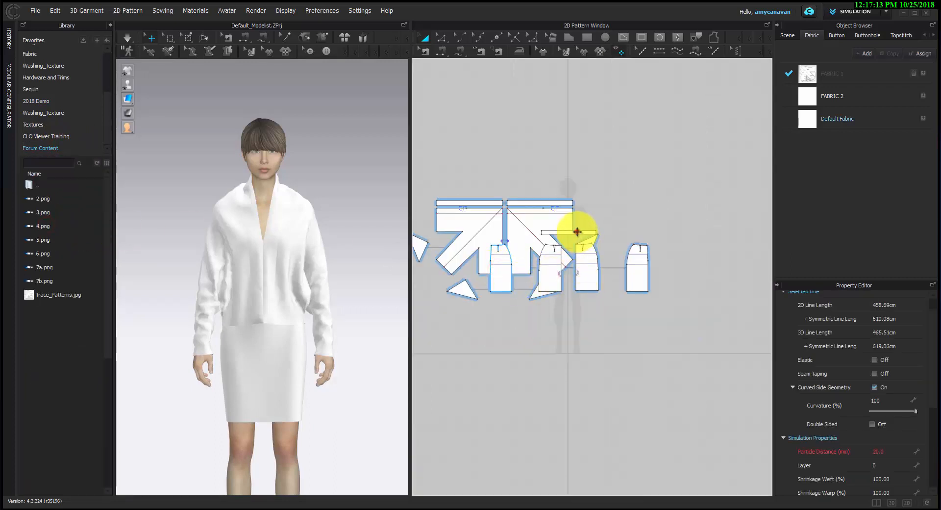
{"action": "left_click", "coordinate": [641, 265], "text": "shift"}
{"action": "left_click_drag", "start_coordinate": [585, 295], "coordinate": [585, 377]}
{"action": "left_click", "coordinate": [463, 419]}
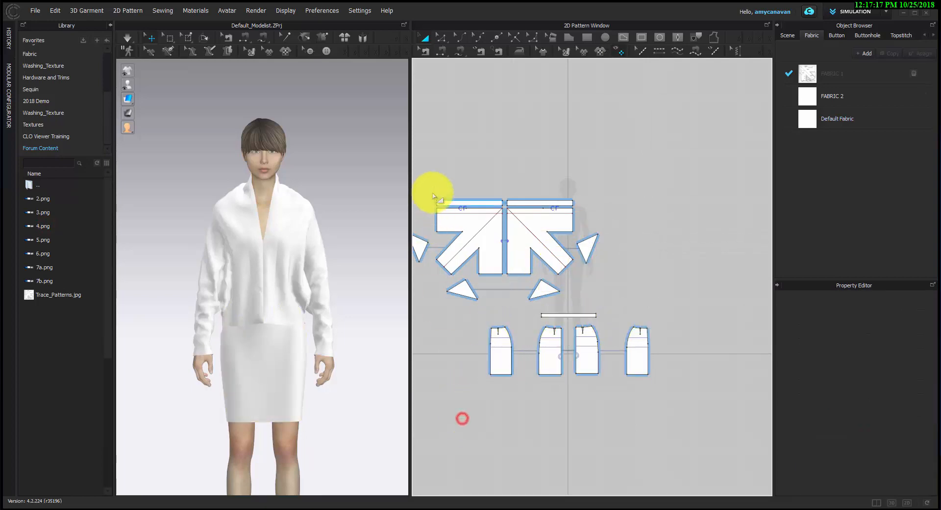
Set the layer of all jacket pieces to 1 and simulate so the jacket drapes over the skirt.
{"action": "middle_click_drag", "start_coordinate": [433, 193], "coordinate": [498, 211]}
{"action": "left_click_drag", "start_coordinate": [453, 176], "coordinate": [686, 324]}
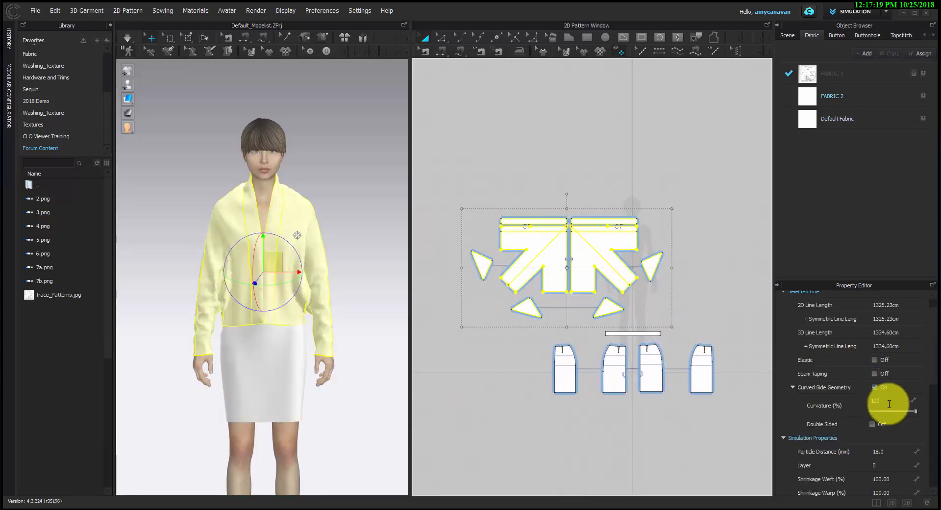
{"action": "left_click", "coordinate": [901, 466]}
{"action": "type", "text": "1"}
{"action": "key", "text": "Return"}
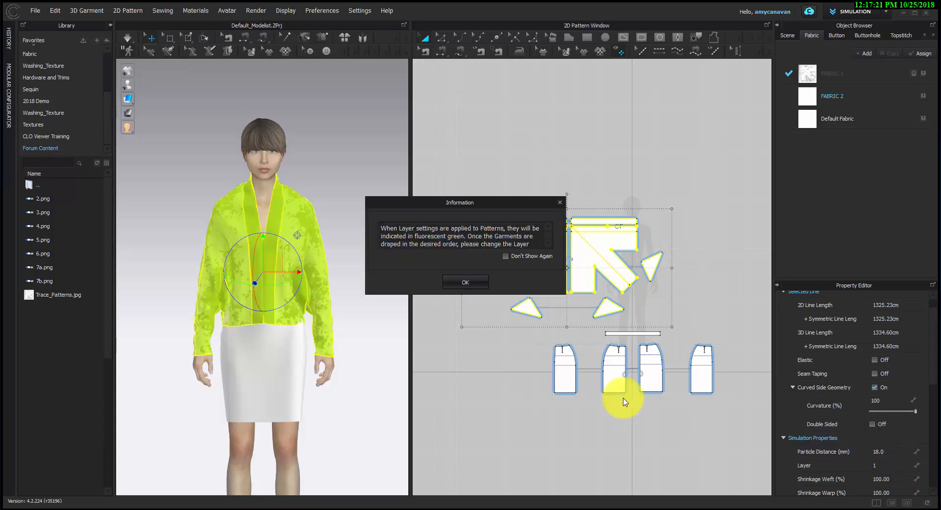
{"action": "left_click", "coordinate": [482, 278]}
{"action": "left_click", "coordinate": [494, 407]}
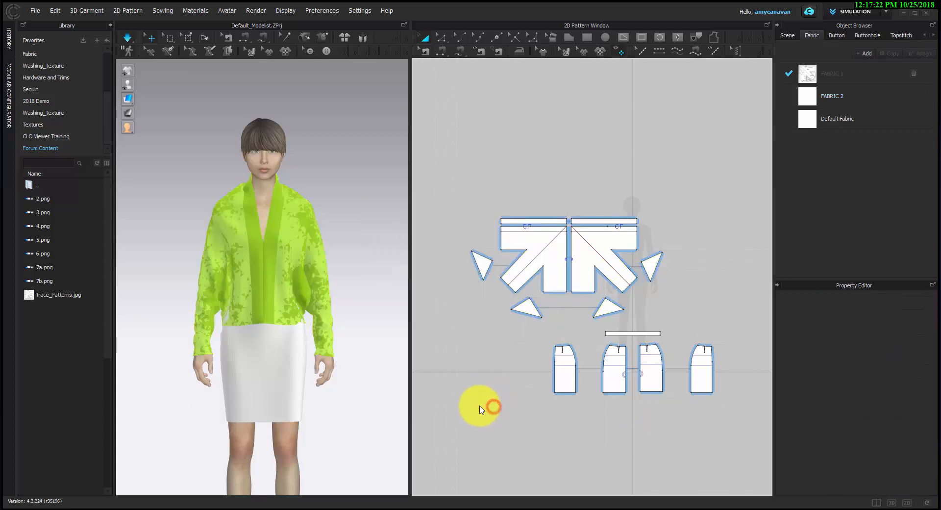
{"action": "left_click", "coordinate": [348, 397]}
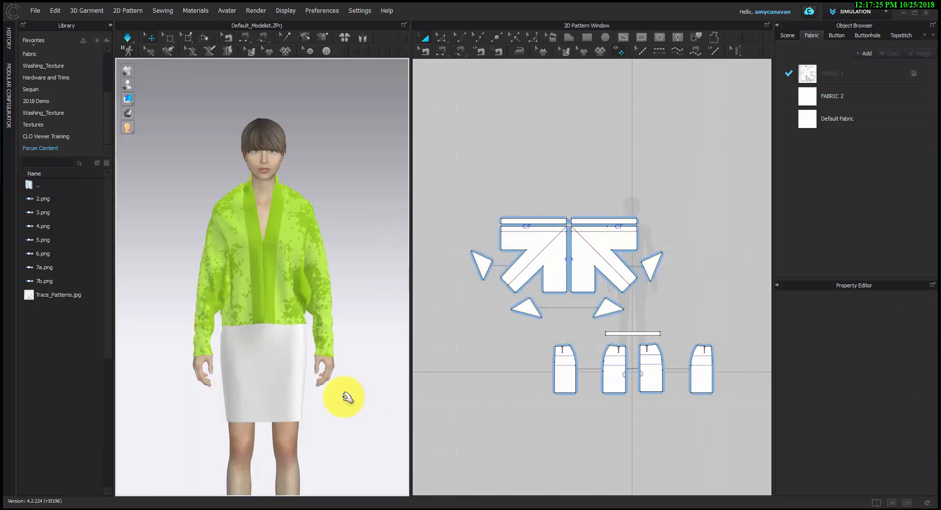
Reset the layer of all jacket pieces to 0.
{"action": "left_click_drag", "start_coordinate": [443, 171], "coordinate": [705, 326]}
{"action": "double_click", "coordinate": [890, 465]}
{"action": "type", "text": "0"}
{"action": "key", "text": "Return"}
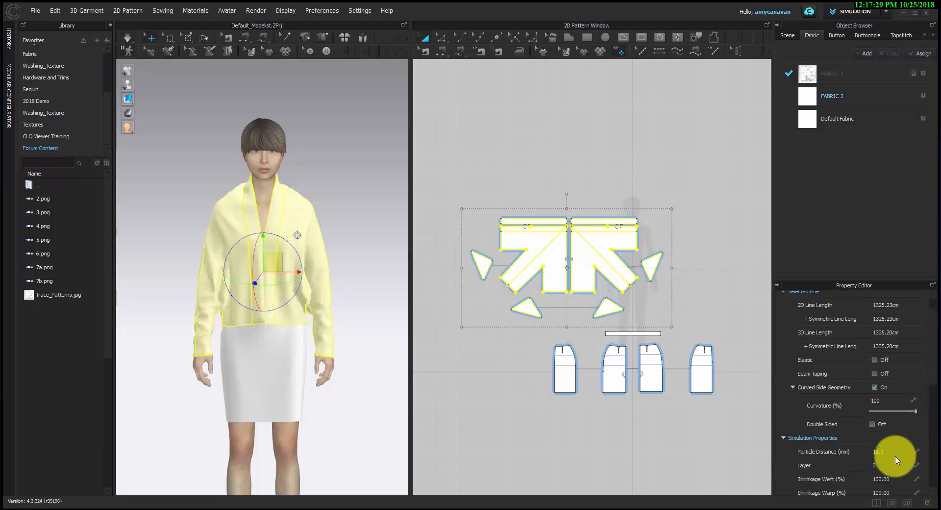
{"action": "left_click", "coordinate": [359, 275]}
{"action": "right_click_drag", "start_coordinate": [179, 262], "coordinate": [365, 226]}
{"action": "scroll", "coordinate": [377, 201], "scroll_direction": "down", "scroll_amount": 2}
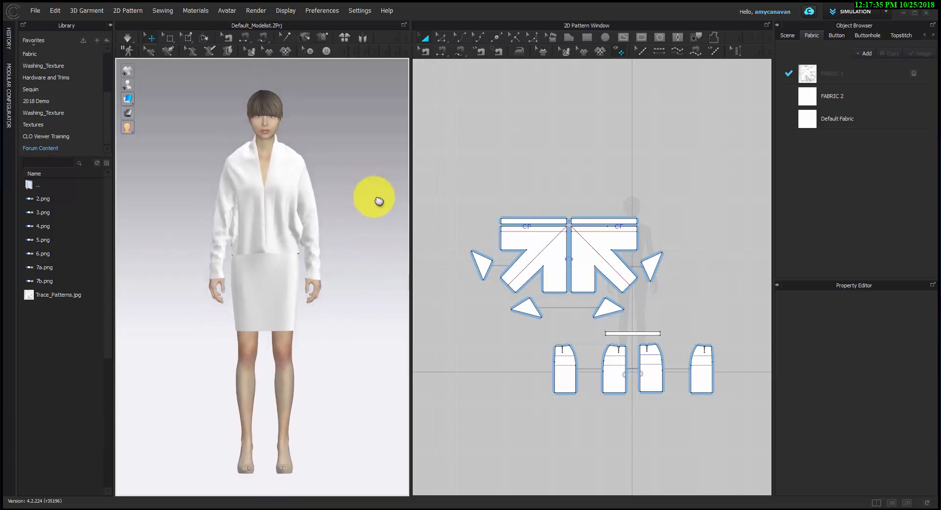
Lengthen the skirt to below the knee by moving the panels' hem edges down, and simulate it.
{"action": "key", "text": "z"}
{"action": "scroll", "coordinate": [546, 378], "scroll_direction": "up", "scroll_amount": 2}
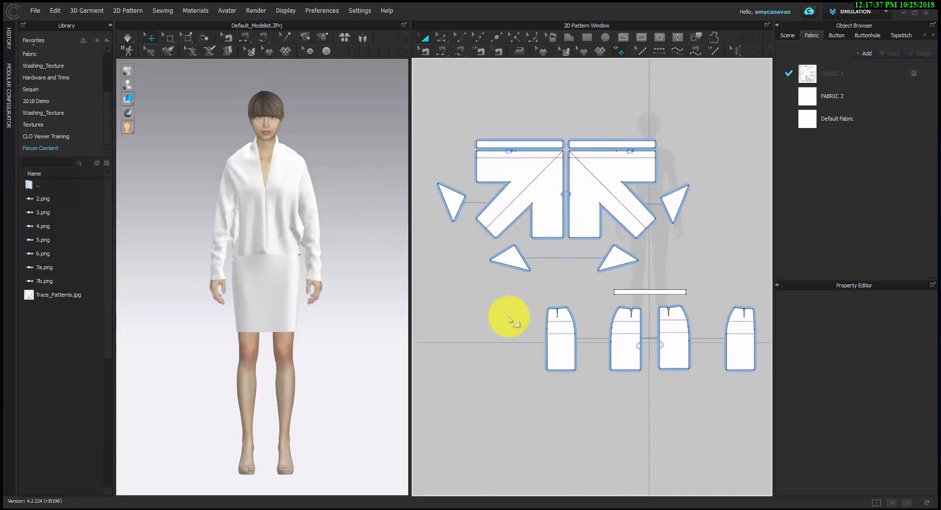
{"action": "key", "text": "ctrl+a"}
{"action": "left_click", "coordinate": [558, 370]}
{"action": "left_click", "coordinate": [634, 370], "text": "shift"}
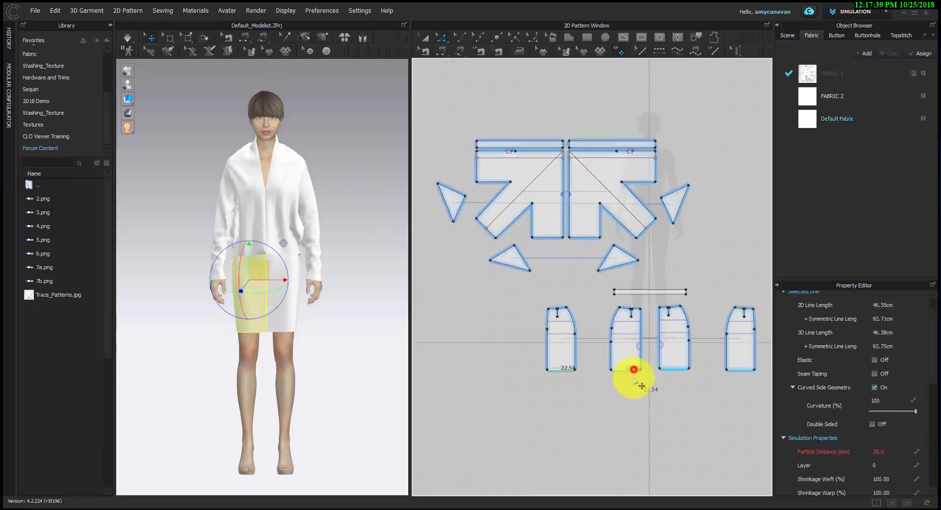
{"action": "left_click_drag", "start_coordinate": [634, 370], "coordinate": [635, 398]}
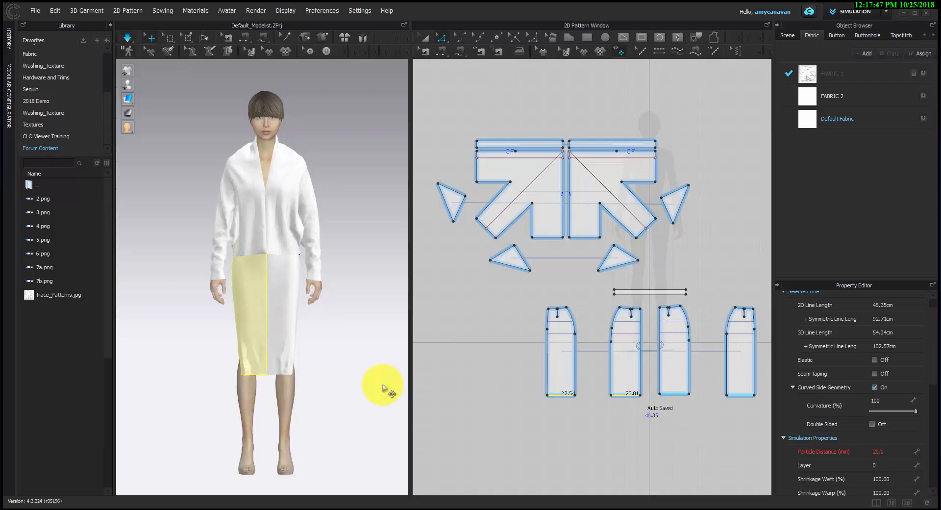
{"action": "key", "text": "space"}
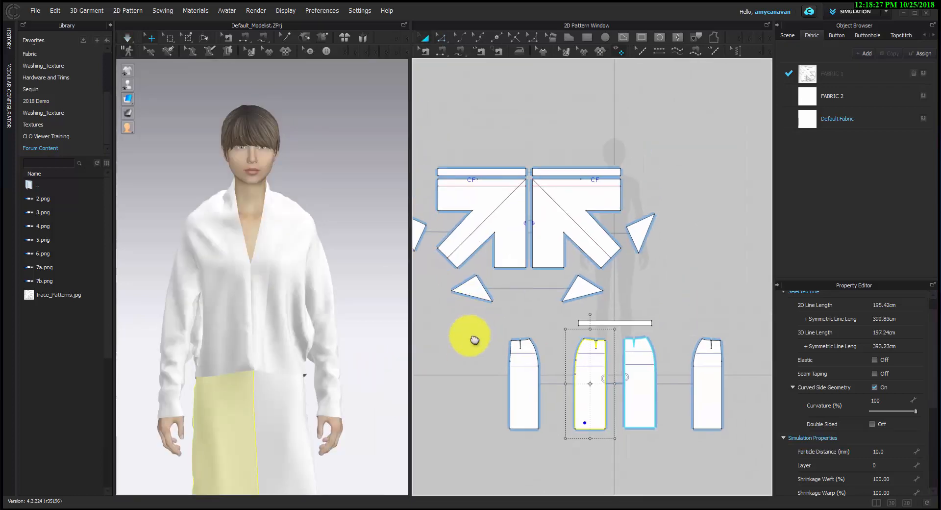
Remove the lower centre-front sewing that closes the jacket and simulate so the two front edges fall open.
{"action": "scroll", "coordinate": [558, 273], "scroll_direction": "up", "scroll_amount": 6}
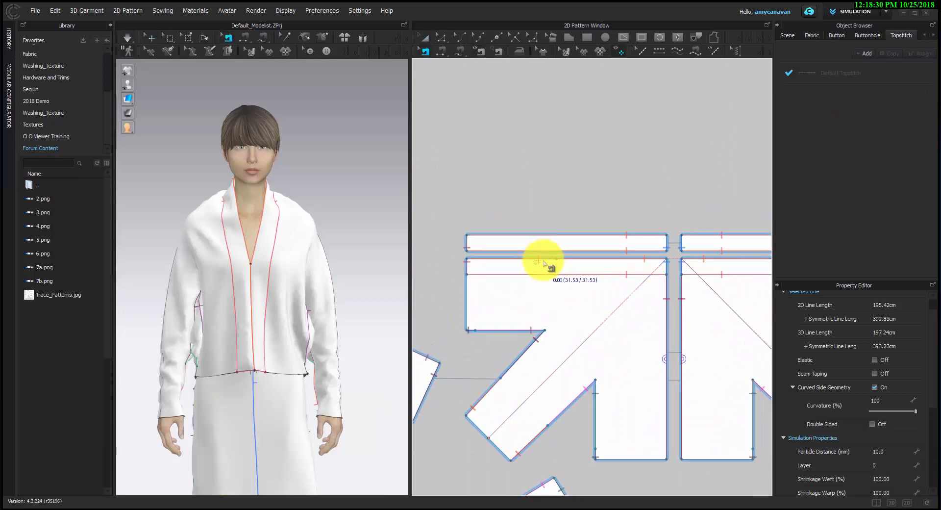
{"action": "left_click", "coordinate": [543, 260]}
{"action": "left_click", "coordinate": [566, 291]}
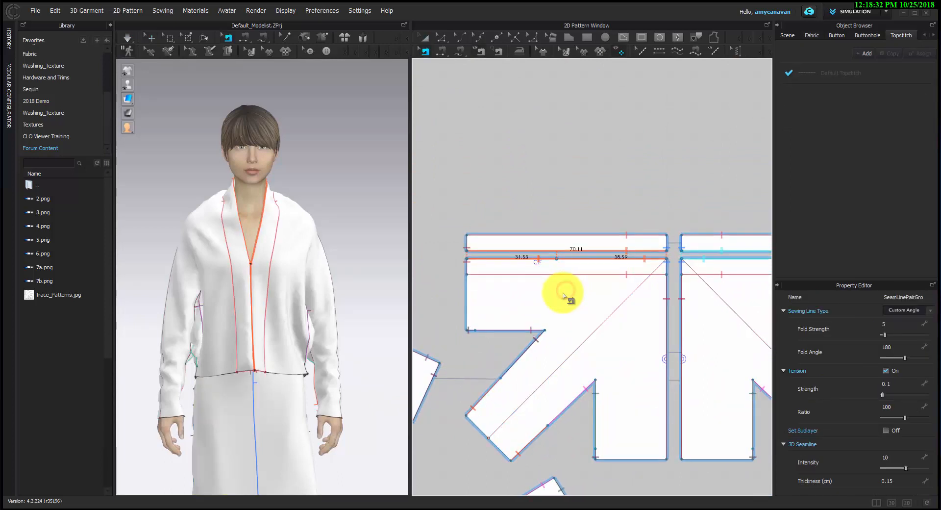
{"action": "left_click", "coordinate": [514, 196]}
{"action": "left_click", "coordinate": [521, 258]}
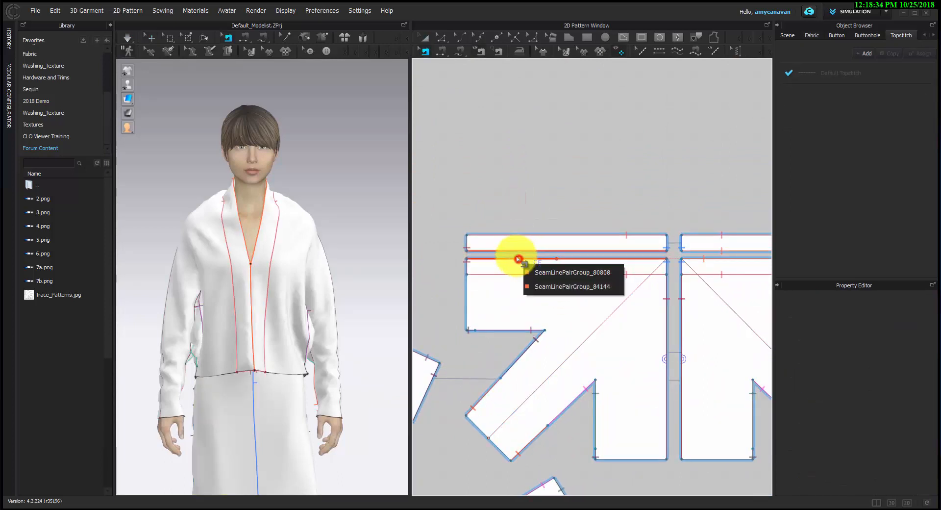
{"action": "left_click", "coordinate": [529, 274]}
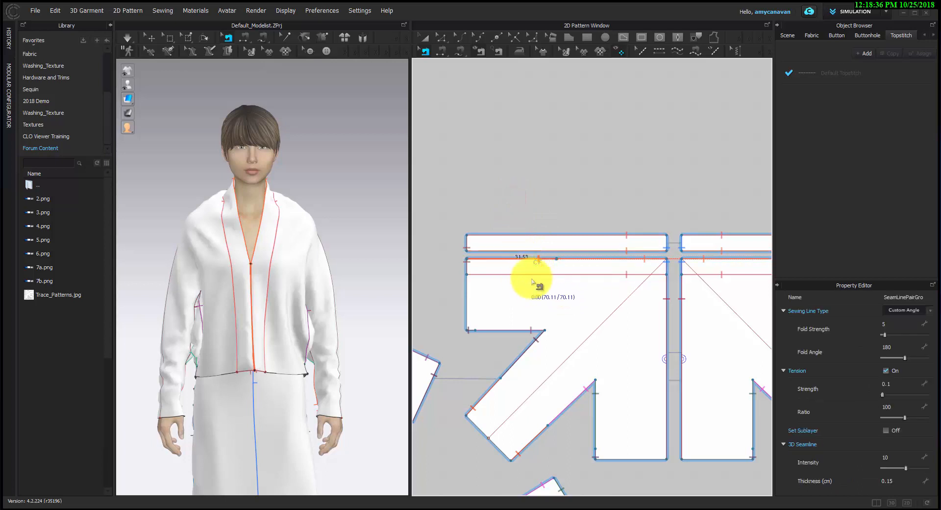
{"action": "left_click", "coordinate": [273, 324]}
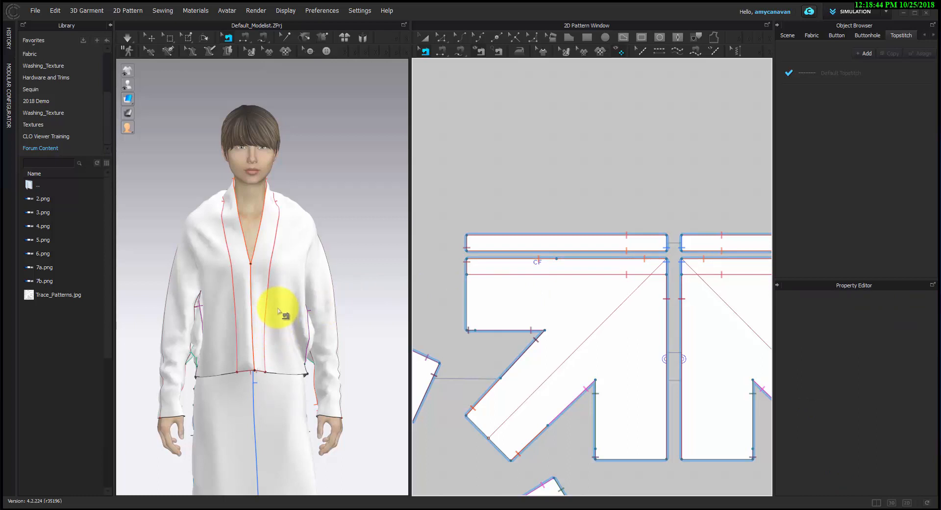
{"action": "key", "text": "space"}
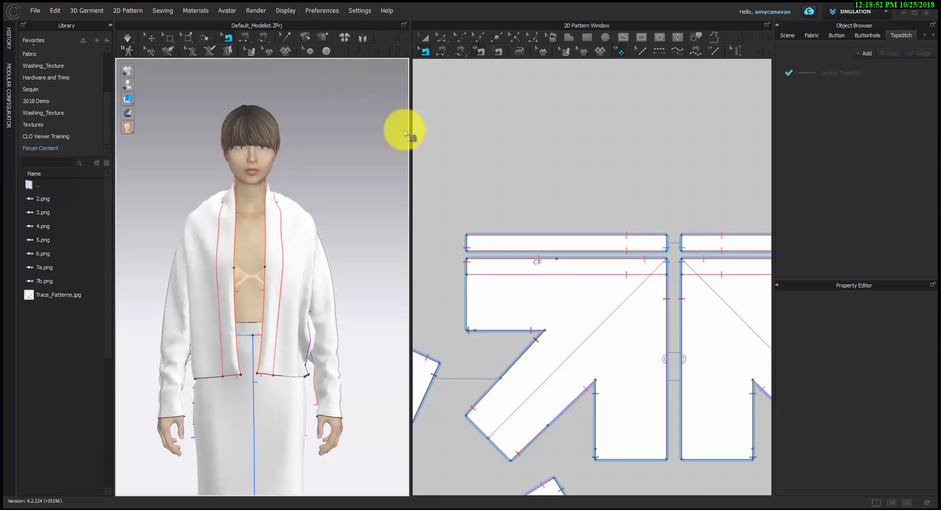
Create a zipper between the lower sections of the two jacket front edges, from chest height to the hem.
{"action": "left_click_drag", "start_coordinate": [410, 114], "coordinate": [458, 116]}
{"action": "left_click", "coordinate": [385, 51]}
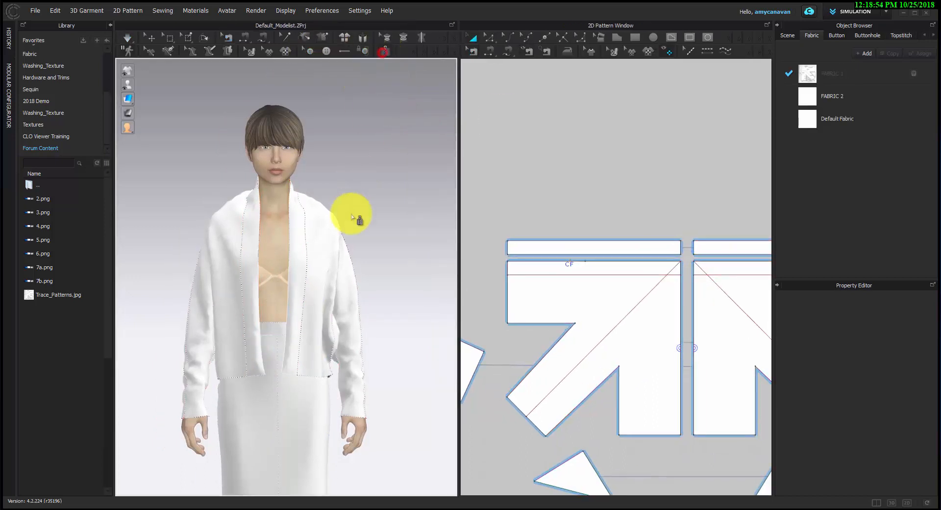
{"action": "scroll", "coordinate": [290, 297], "scroll_direction": "up", "scroll_amount": 3}
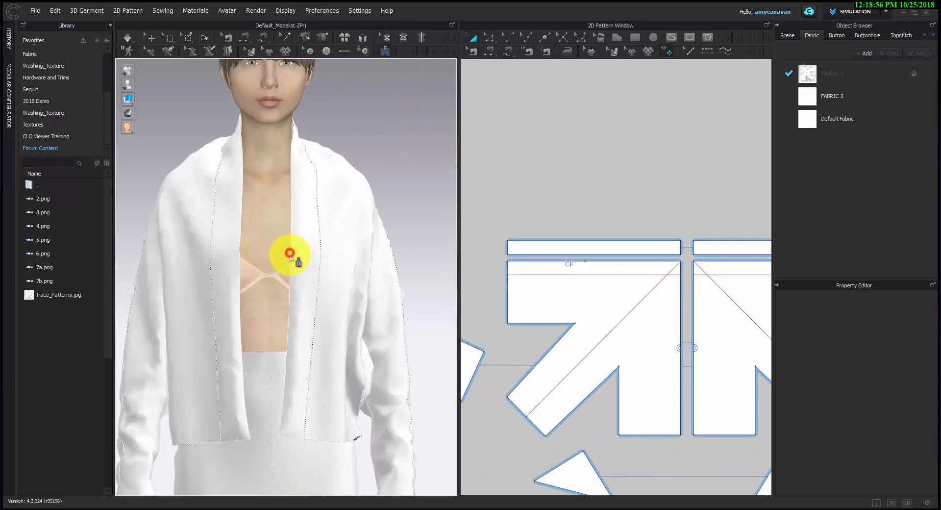
{"action": "left_click", "coordinate": [290, 253]}
{"action": "left_click", "coordinate": [277, 439]}
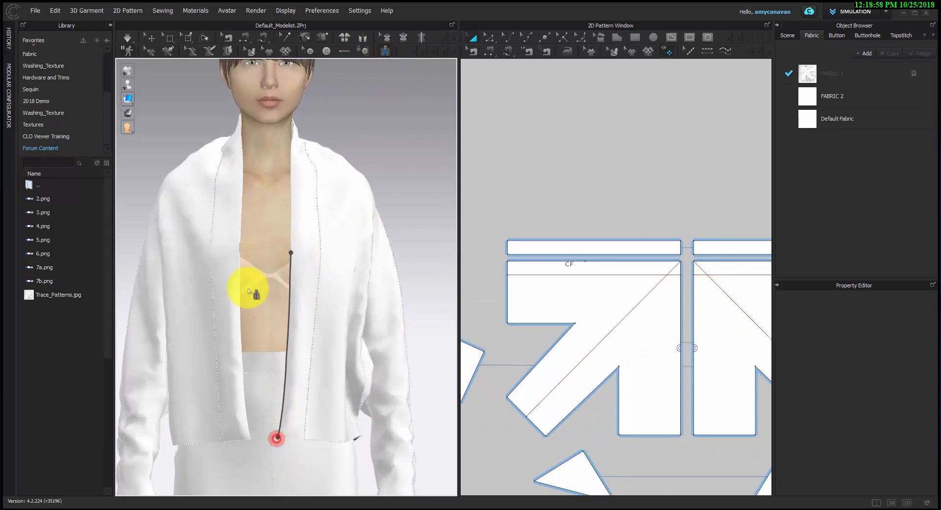
{"action": "left_click", "coordinate": [242, 251]}
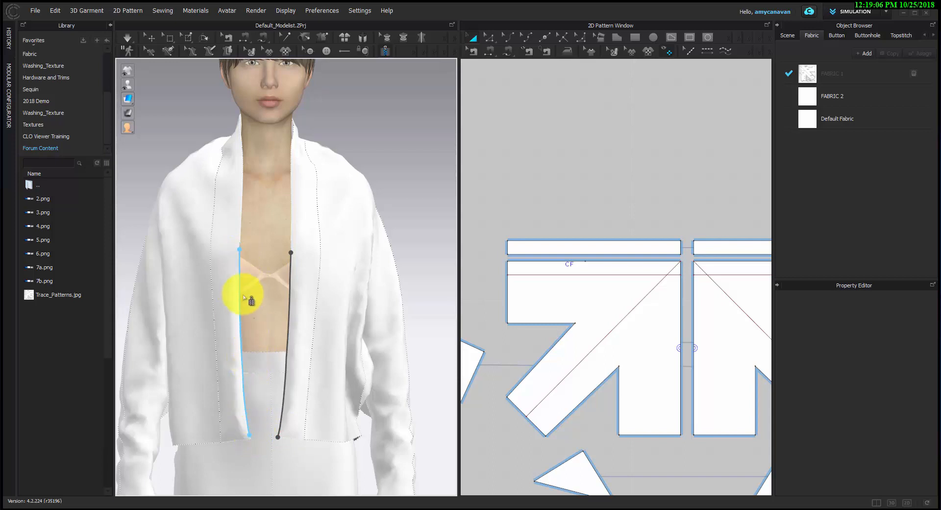
{"action": "left_click", "coordinate": [242, 272]}
{"action": "left_click", "coordinate": [251, 438]}
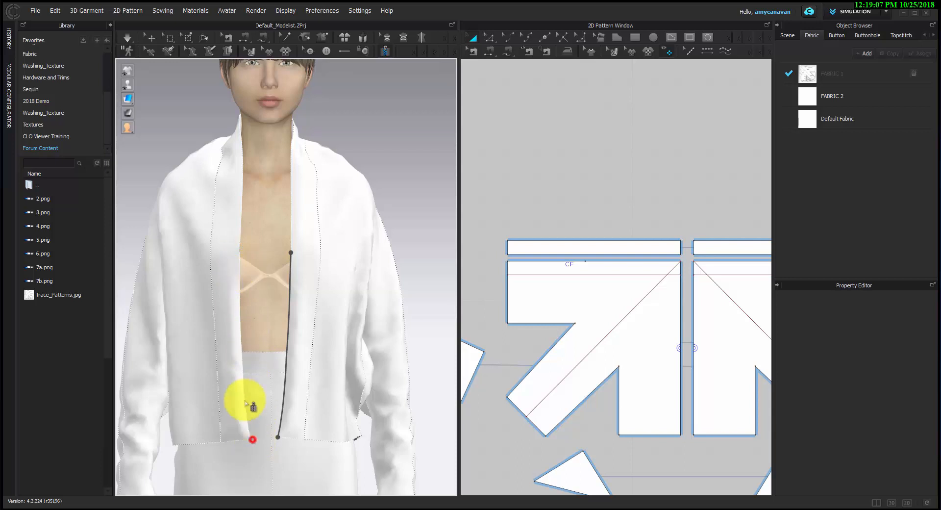
{"action": "double_click", "coordinate": [239, 266]}
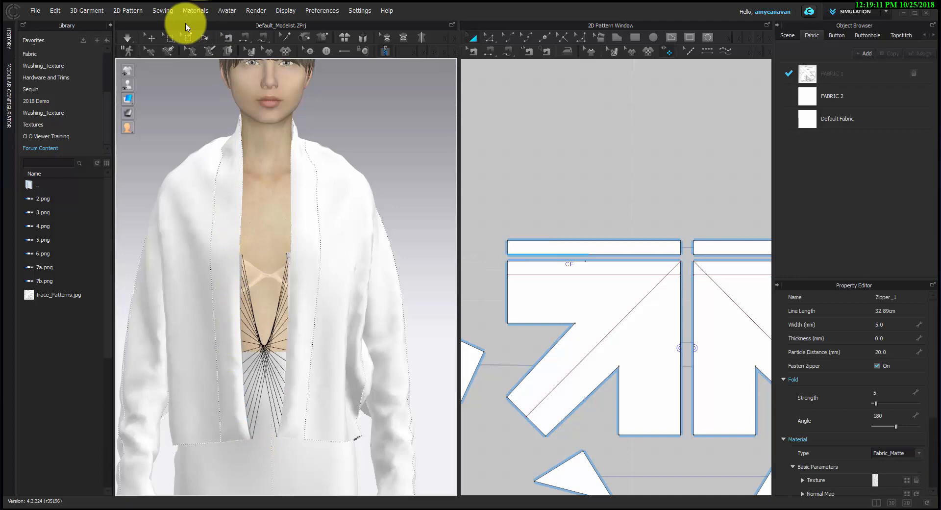
Reverse the zipper's sewing direction so its connecting lines uncross, and simulate to close the jacket front.
{"action": "left_click", "coordinate": [151, 38]}
{"action": "right_click", "coordinate": [239, 335]}
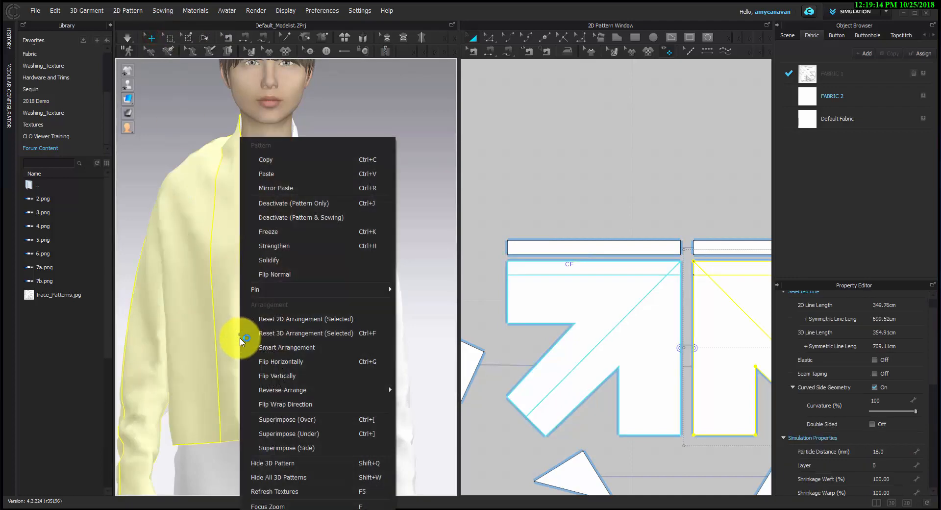
{"action": "left_click", "coordinate": [240, 338]}
{"action": "left_click", "coordinate": [242, 267]}
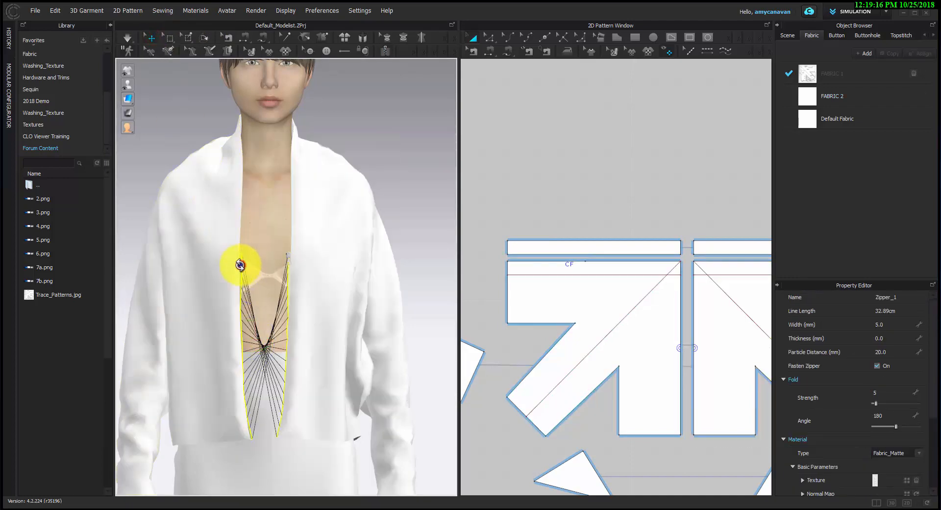
{"action": "right_click", "coordinate": [242, 266]}
{"action": "left_click", "coordinate": [256, 290]}
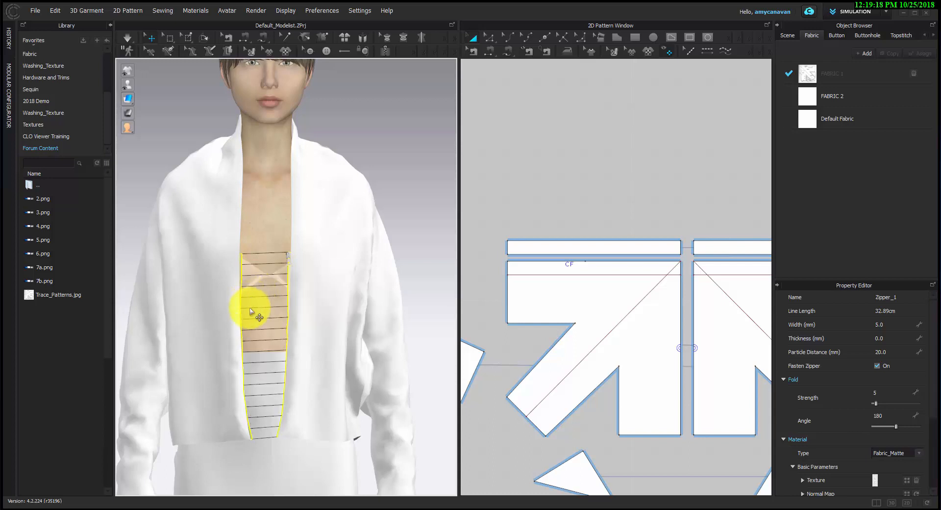
{"action": "key", "text": "space"}
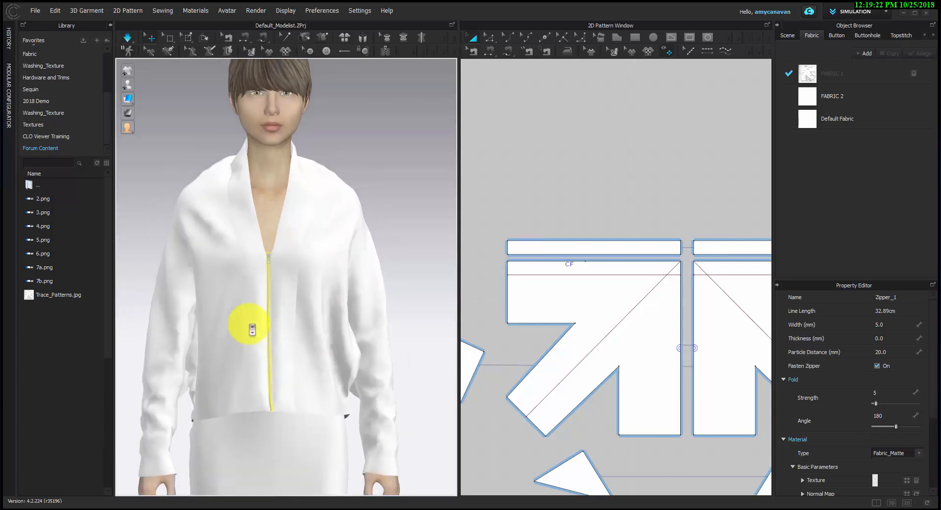
{"action": "mouse_move", "coordinate": [245, 338]}
{"action": "right_mouse_down"}
{"action": "mouse_move", "coordinate": [284, 339]}
{"action": "mouse_move", "coordinate": [243, 342]}
{"action": "right_mouse_up"}
{"action": "scroll", "coordinate": [255, 333], "scroll_direction": "down", "scroll_amount": 3}
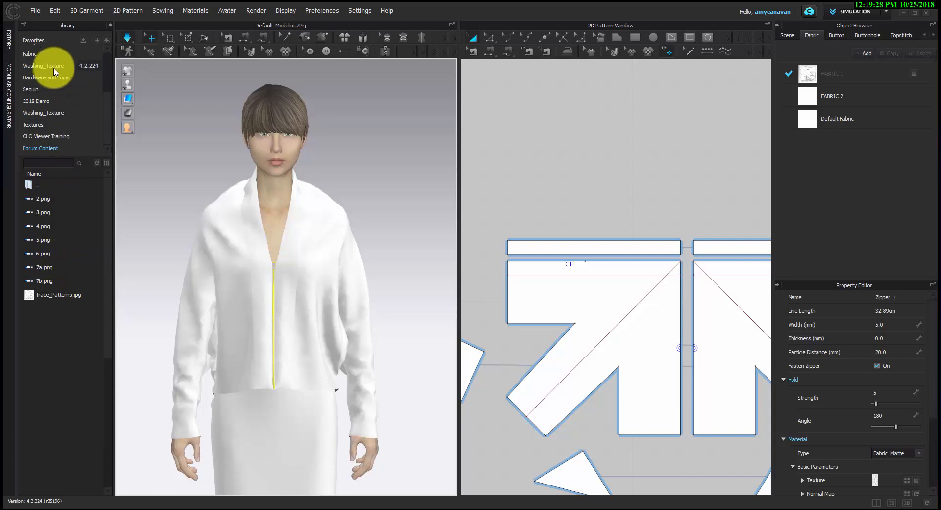
Apply the Wool_Super_120s library fabric to FABRIC 2, the fabric used by the jacket pieces.
{"action": "left_click", "coordinate": [29, 54]}
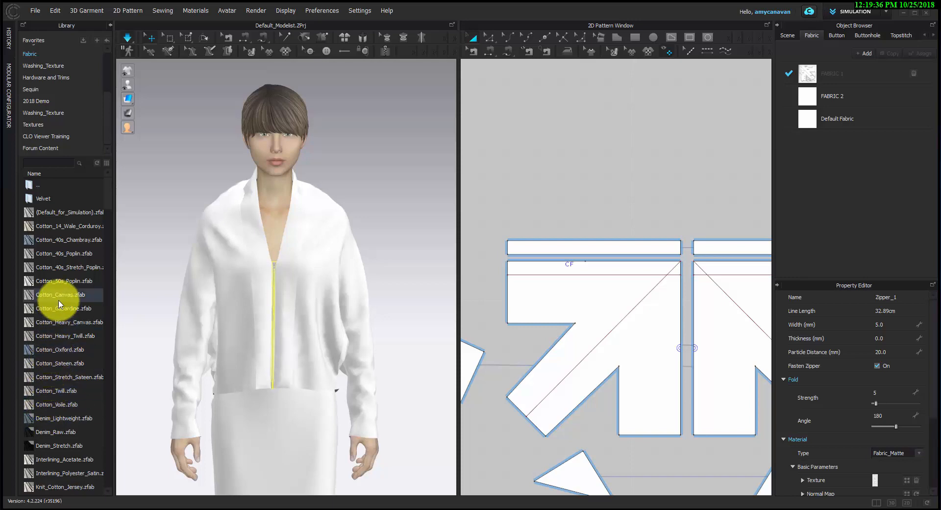
{"action": "mouse_move", "coordinate": [59, 302]}
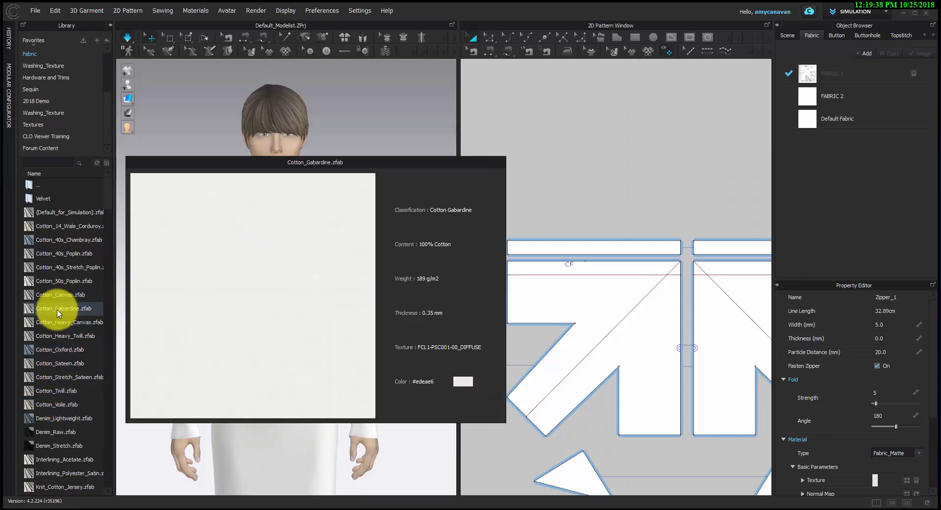
{"action": "scroll", "coordinate": [64, 410], "scroll_direction": "down", "scroll_amount": 3}
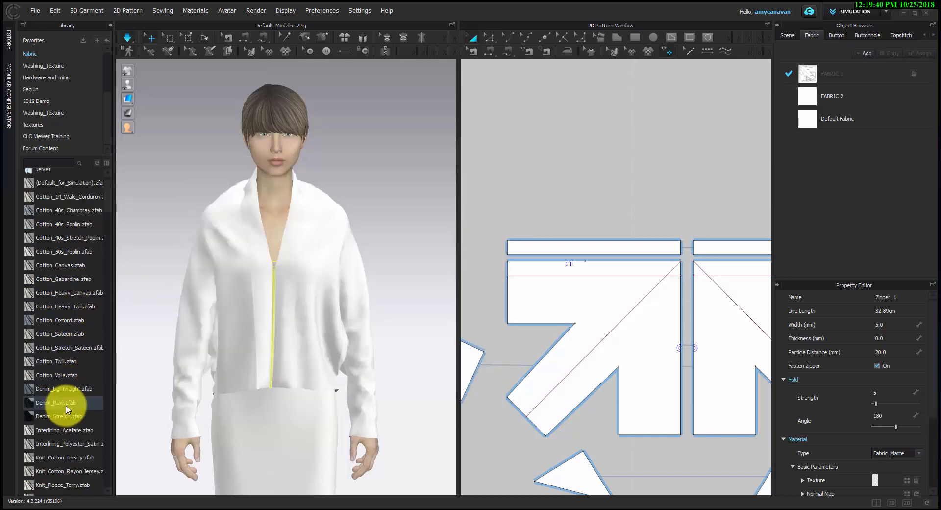
{"action": "scroll", "coordinate": [68, 407], "scroll_direction": "down", "scroll_amount": 8}
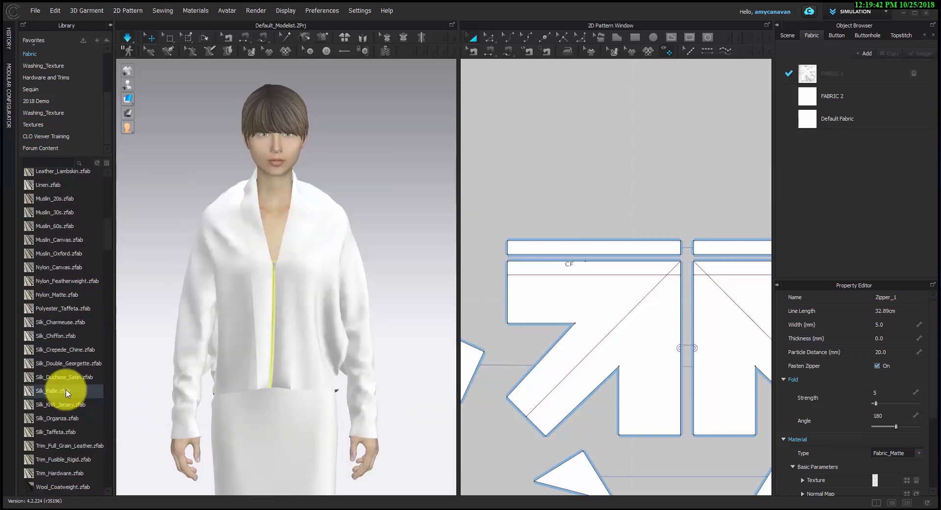
{"action": "scroll", "coordinate": [67, 392], "scroll_direction": "down", "scroll_amount": 3}
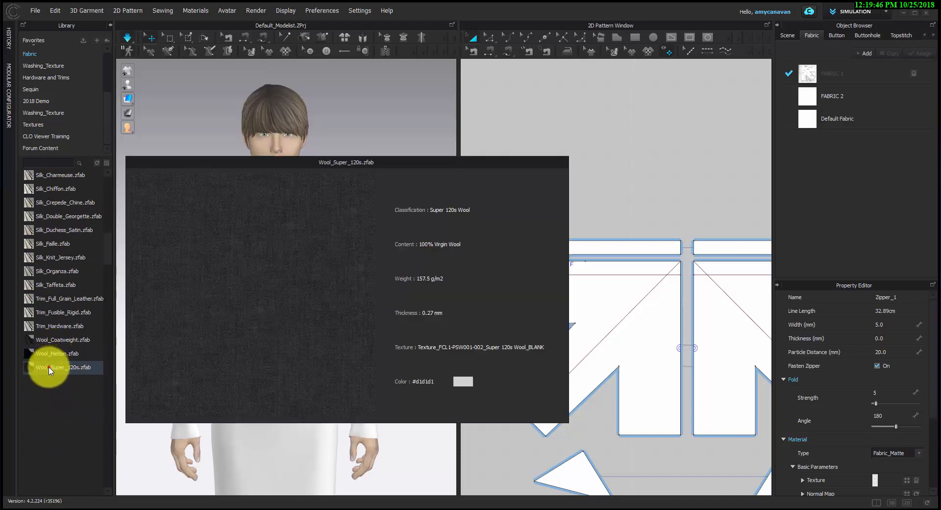
{"action": "left_click_drag", "start_coordinate": [50, 371], "coordinate": [804, 101]}
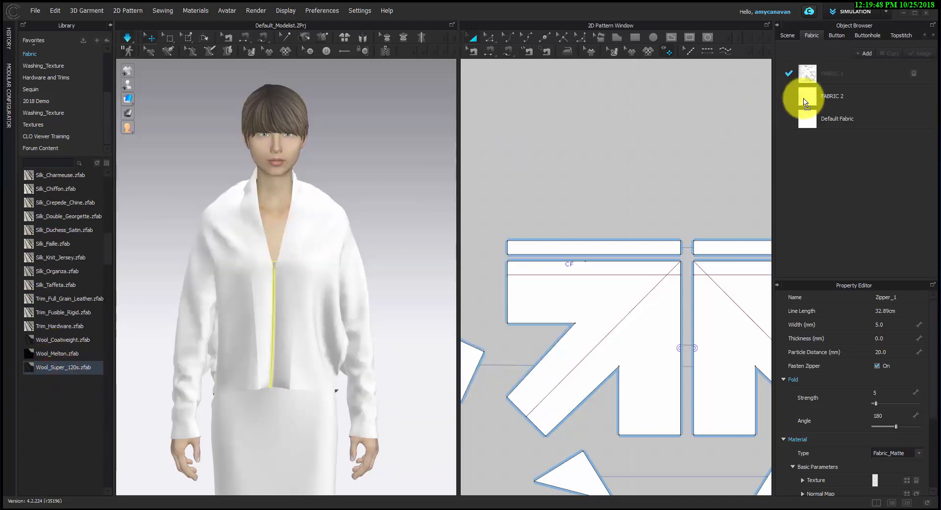
{"action": "left_click", "coordinate": [685, 168]}
{"action": "scroll", "coordinate": [651, 144], "scroll_direction": "down", "scroll_amount": 3}
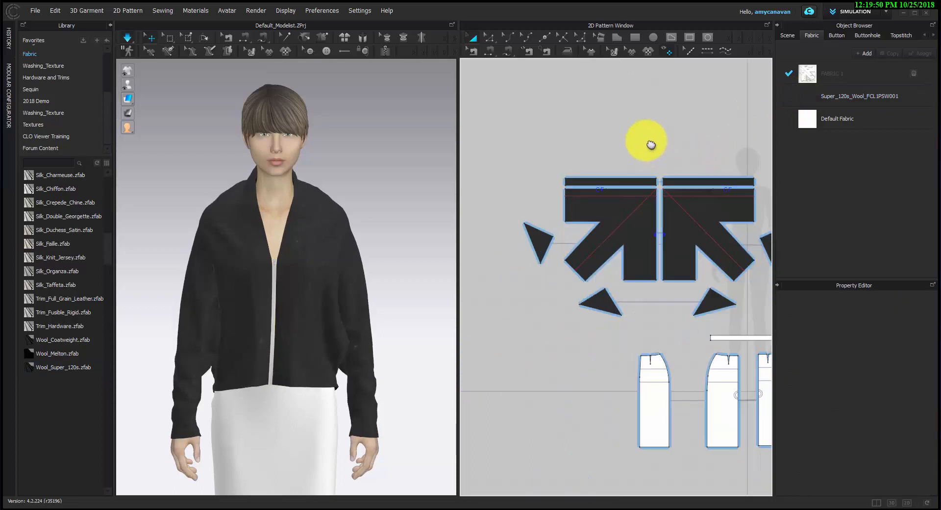
{"action": "scroll", "coordinate": [647, 141], "scroll_direction": "down", "scroll_amount": 2}
{"action": "middle_click_drag", "start_coordinate": [600, 265], "coordinate": [507, 256]}
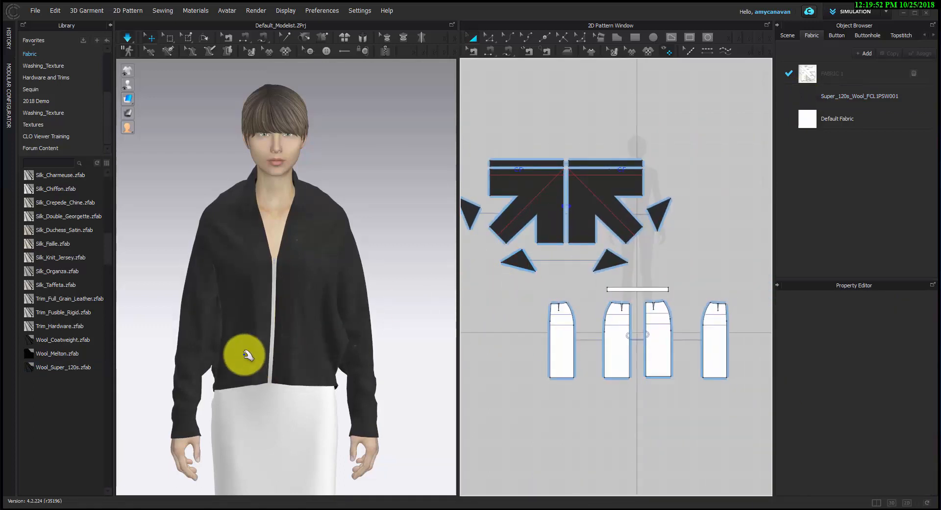
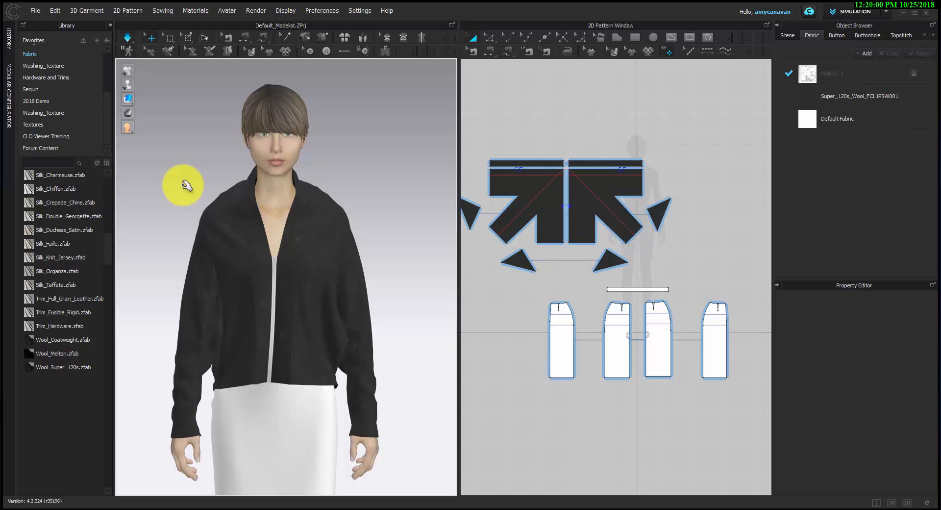
Pull both jacket front hems into place during simulation to settle the drape around the zipper, and stop simulating.
{"action": "left_click", "coordinate": [237, 385]}
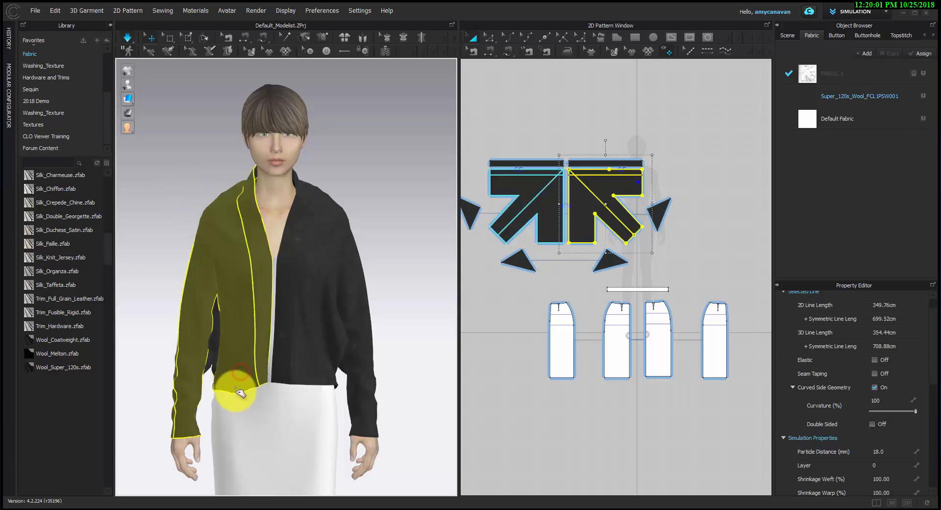
{"action": "left_click", "coordinate": [296, 381]}
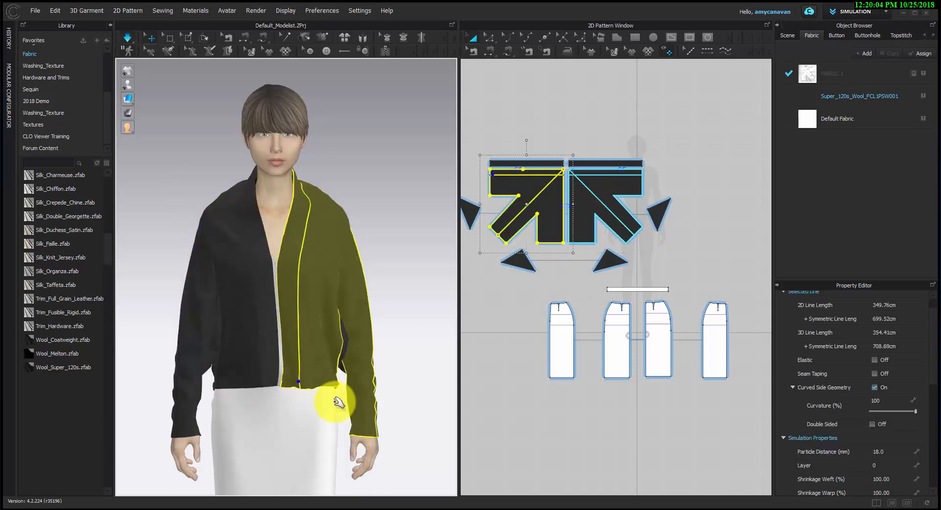
{"action": "left_click", "coordinate": [414, 360]}
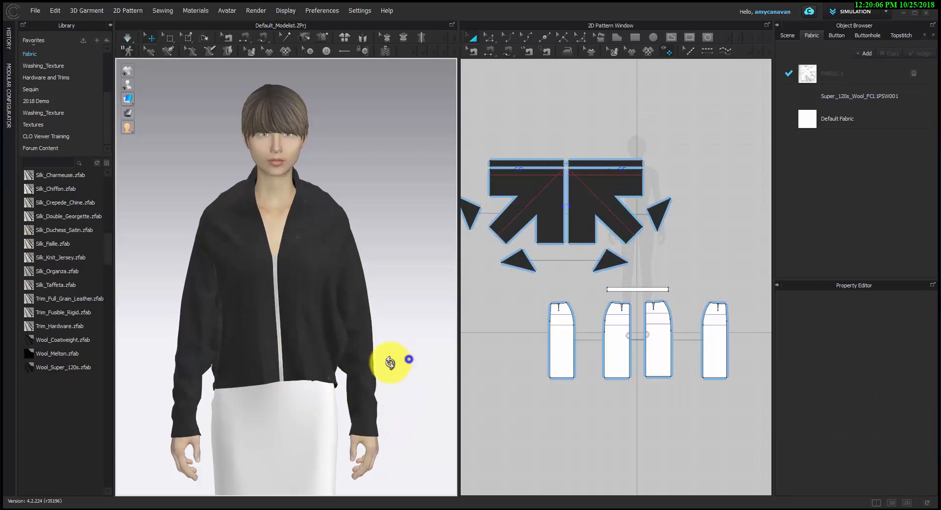
{"action": "right_click_drag", "start_coordinate": [390, 363], "coordinate": [409, 361]}
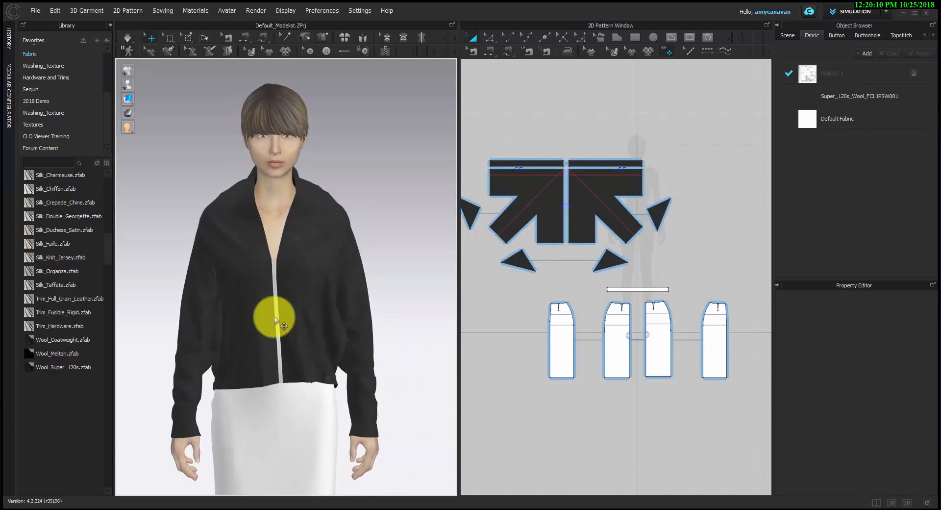
Colour the zipper tape gray 666666 and save that gray as a swatch in the colour palette.
{"action": "scroll", "coordinate": [263, 277], "scroll_direction": "up", "scroll_amount": 5}
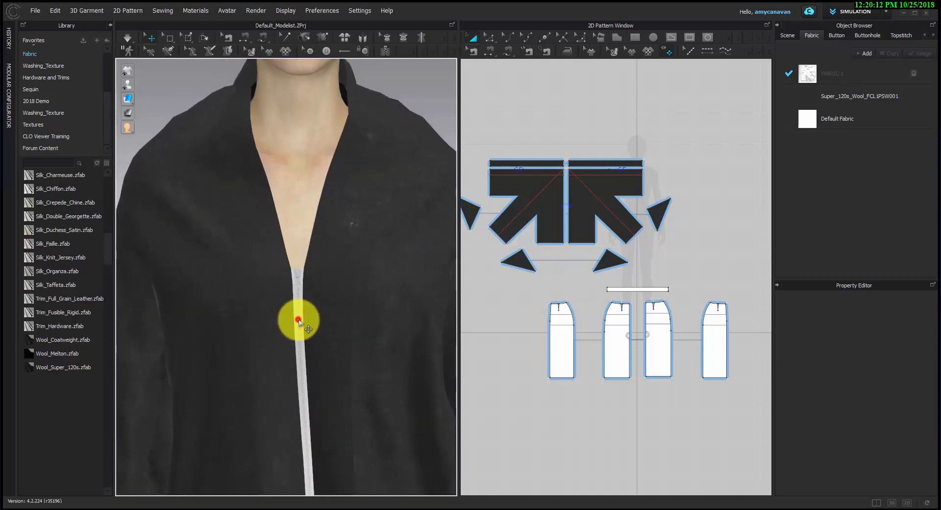
{"action": "left_click", "coordinate": [298, 320]}
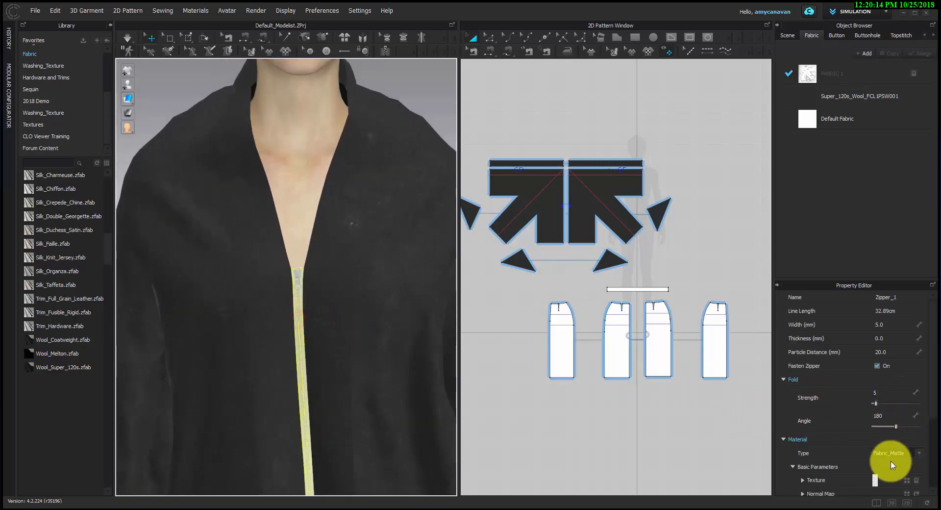
{"action": "scroll", "coordinate": [912, 417], "scroll_direction": "down", "scroll_amount": 3}
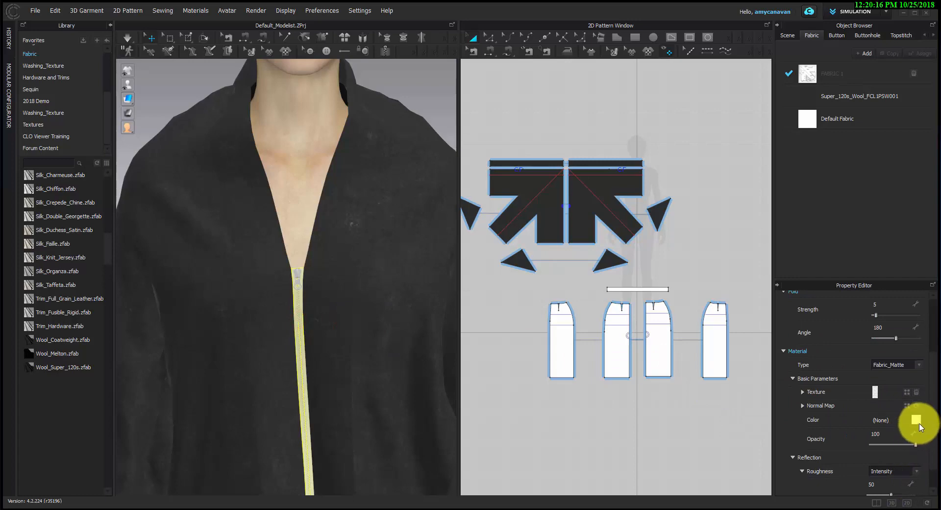
{"action": "left_click", "coordinate": [917, 419]}
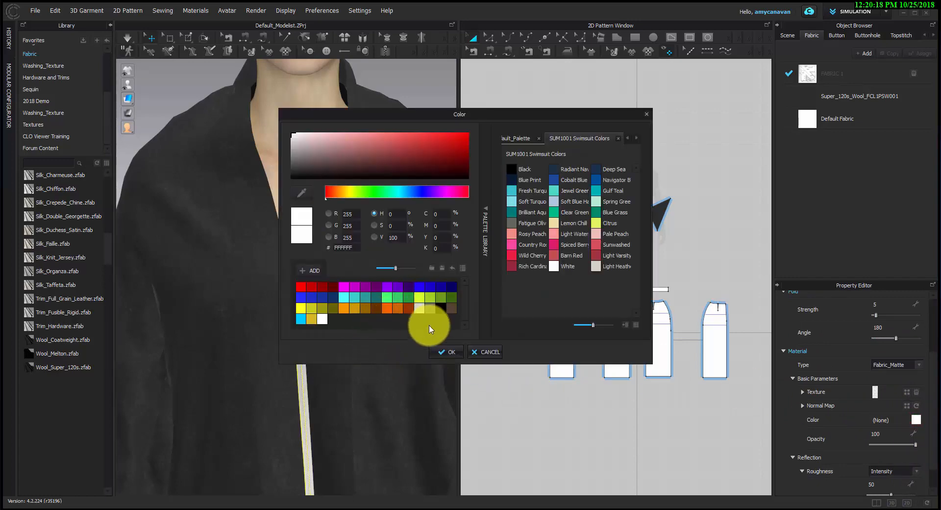
{"action": "left_click", "coordinate": [430, 311]}
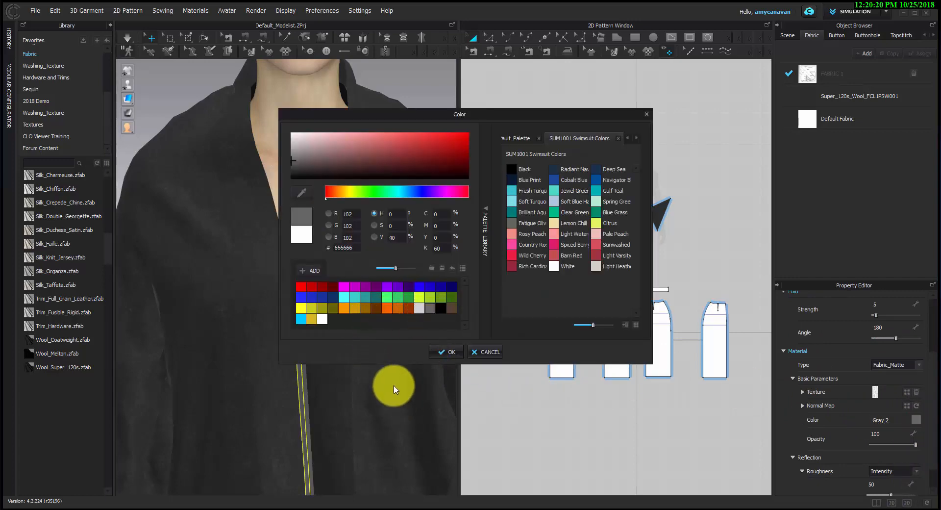
{"action": "left_click", "coordinate": [312, 271]}
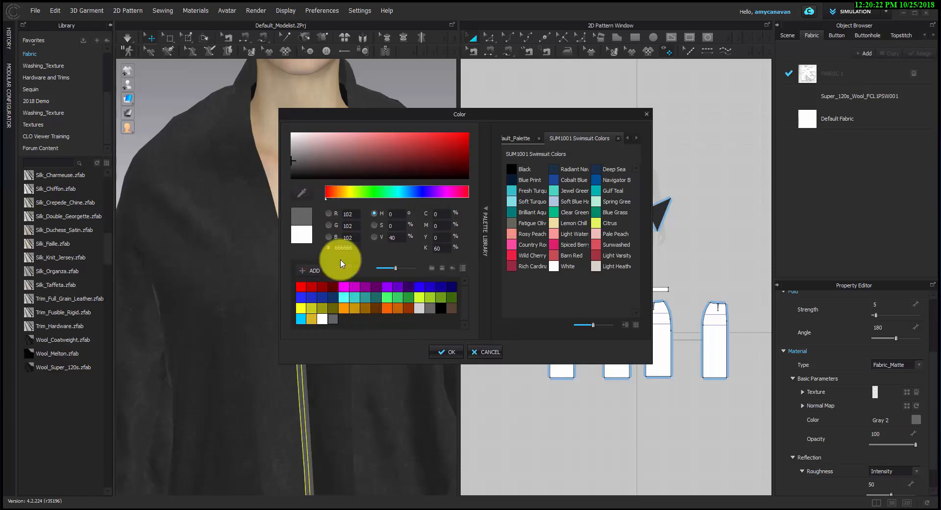
Recolour the zipper tape to the dark shade 2D2E2D sampled from the jacket's wool fabric.
{"action": "left_click", "coordinate": [302, 194]}
{"action": "left_click", "coordinate": [237, 262]}
{"action": "left_click", "coordinate": [448, 352]}
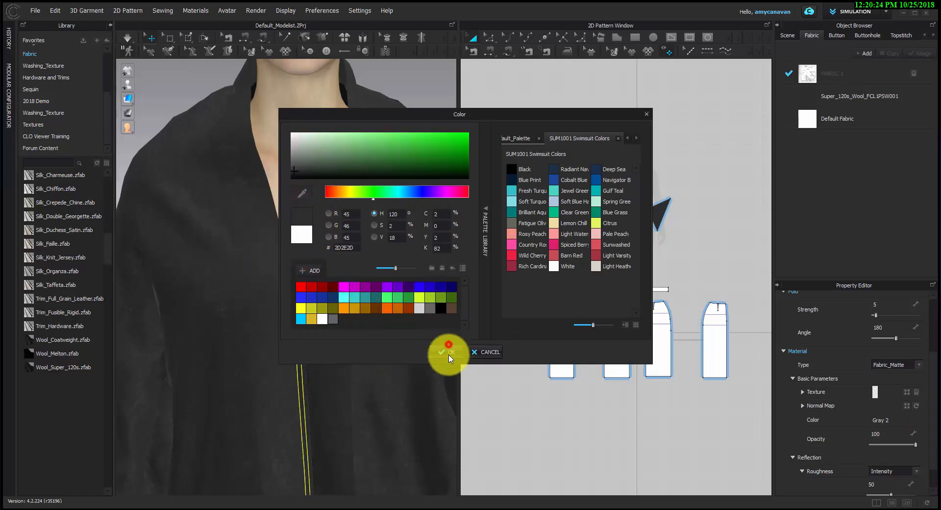
{"action": "left_click", "coordinate": [371, 372]}
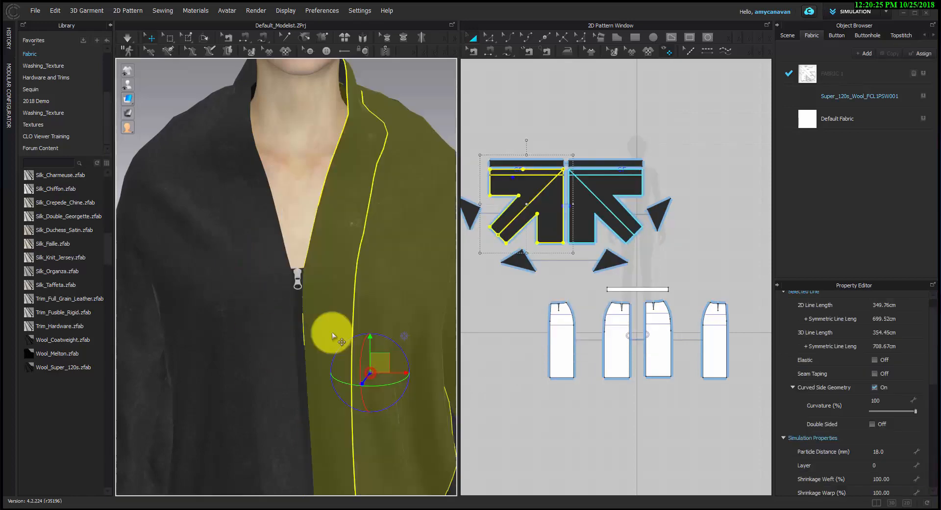
Give the zipper slider and puller the Metal material type and the colour Gray 2.
{"action": "left_click", "coordinate": [296, 285]}
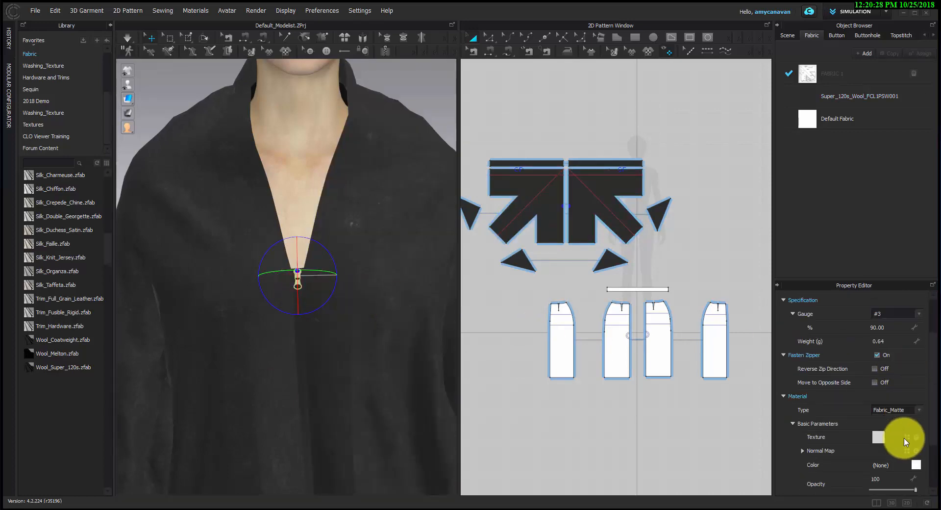
{"action": "left_click", "coordinate": [892, 411]}
{"action": "left_click", "coordinate": [892, 476]}
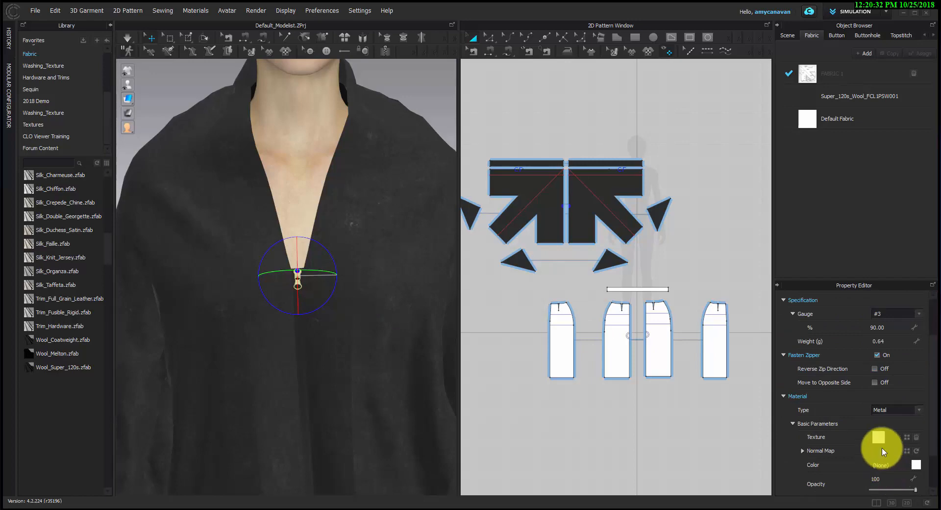
{"action": "left_click", "coordinate": [915, 465]}
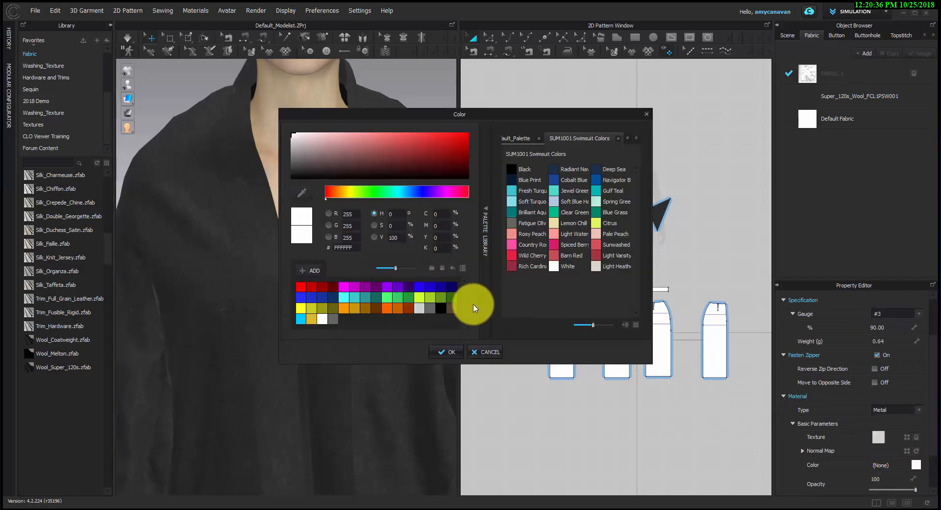
{"action": "left_click", "coordinate": [428, 309]}
{"action": "left_click", "coordinate": [440, 351]}
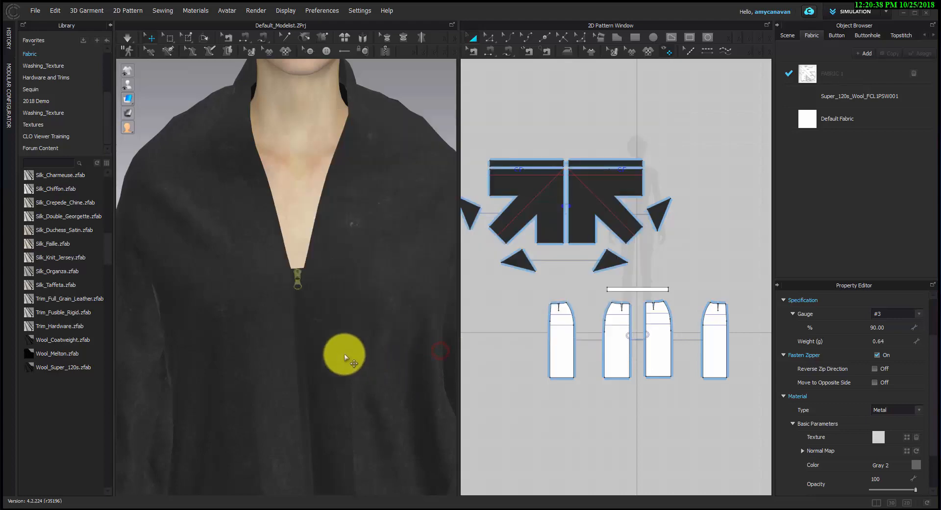
Lighten the zipper tape's colour to the neutral dark gray 393939.
{"action": "scroll", "coordinate": [308, 322], "scroll_direction": "up", "scroll_amount": 5}
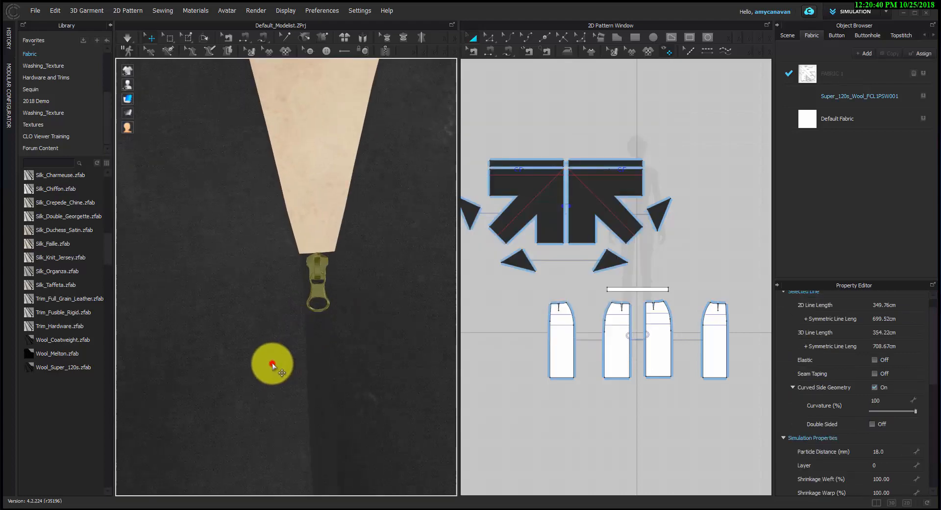
{"action": "left_click", "coordinate": [270, 363]}
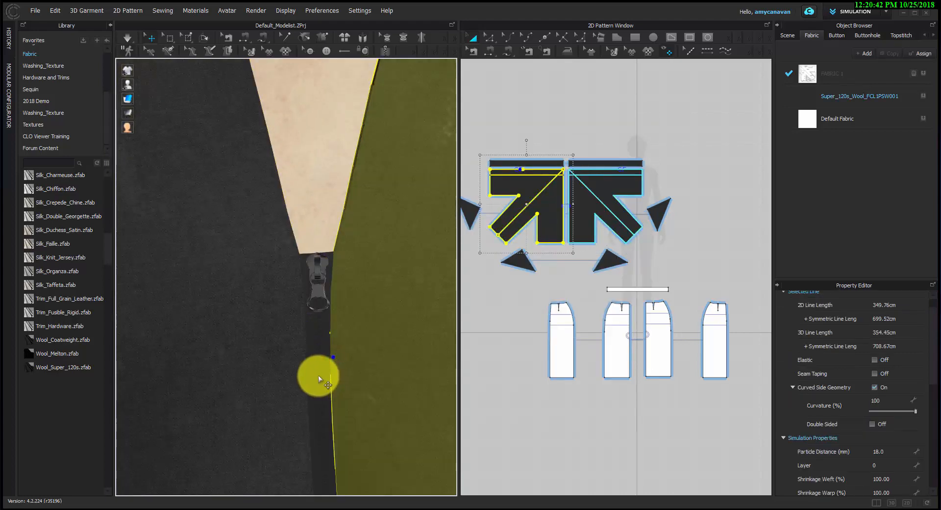
{"action": "left_click", "coordinate": [319, 375]}
{"action": "scroll", "coordinate": [918, 454], "scroll_direction": "down", "scroll_amount": 1}
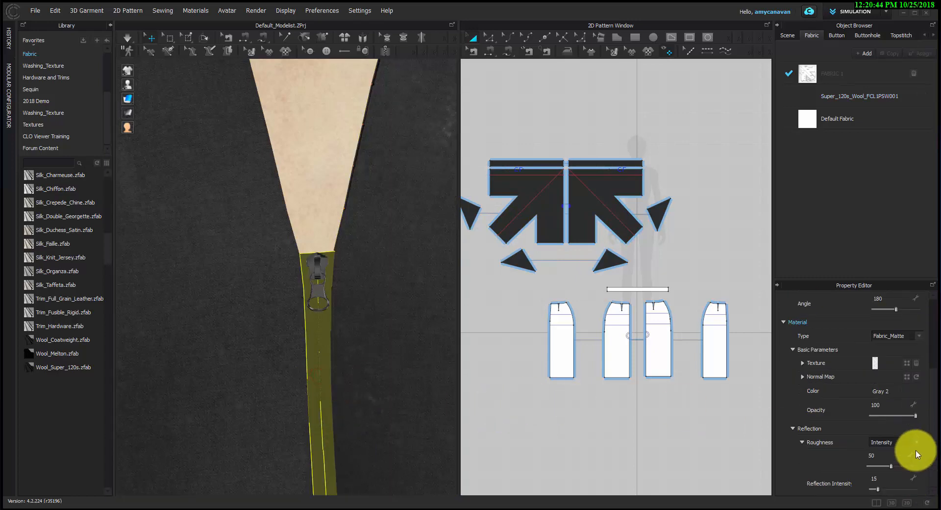
{"action": "scroll", "coordinate": [910, 463], "scroll_direction": "up", "scroll_amount": 1}
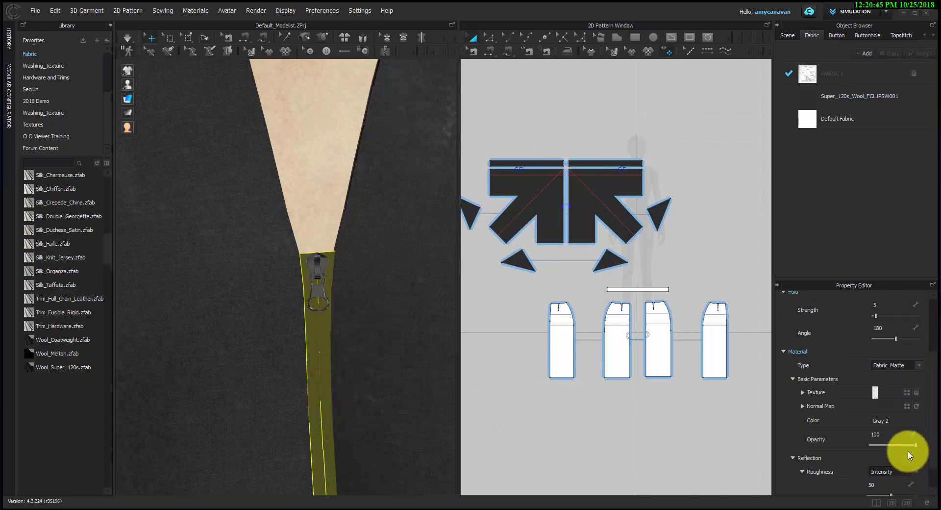
{"action": "left_click", "coordinate": [909, 420]}
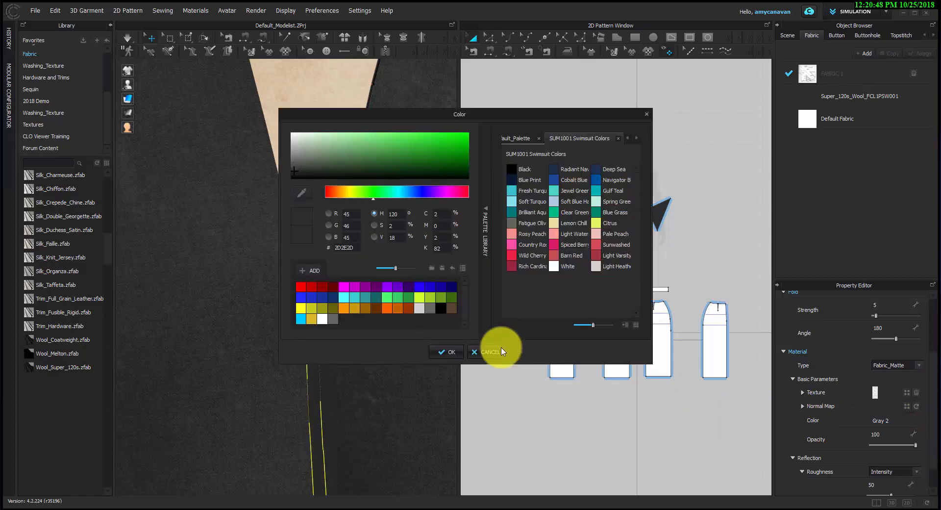
{"action": "left_click_drag", "start_coordinate": [295, 172], "coordinate": [291, 170]}
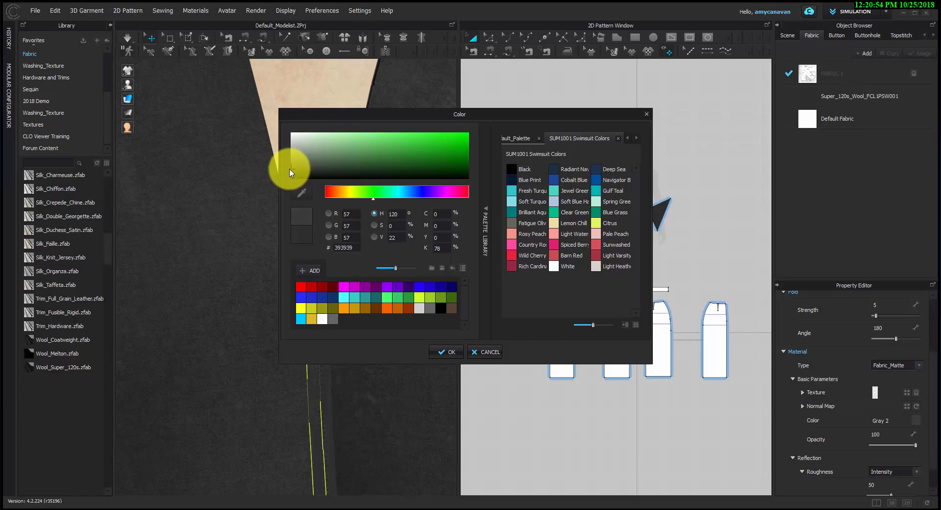
{"action": "left_click", "coordinate": [448, 351]}
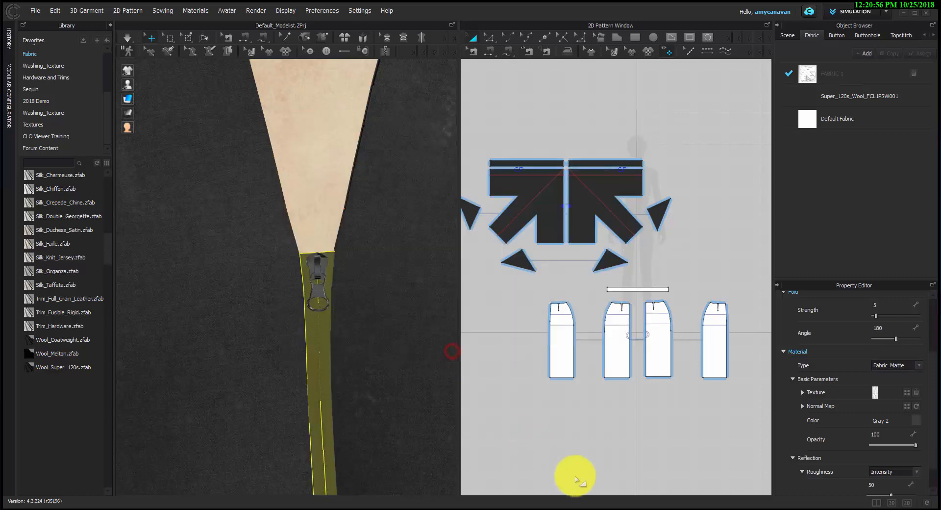
{"action": "left_click", "coordinate": [579, 475]}
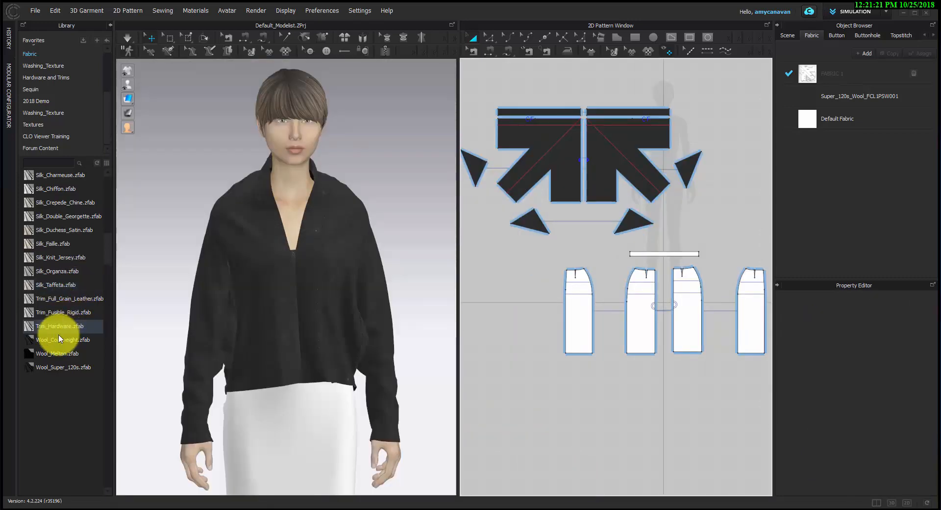
Apply the Cotton_Stretch_Velvet fabric from the library's Velvet folder to the default fabric used by the skirt.
{"action": "scroll", "coordinate": [64, 276], "scroll_direction": "up", "scroll_amount": 5}
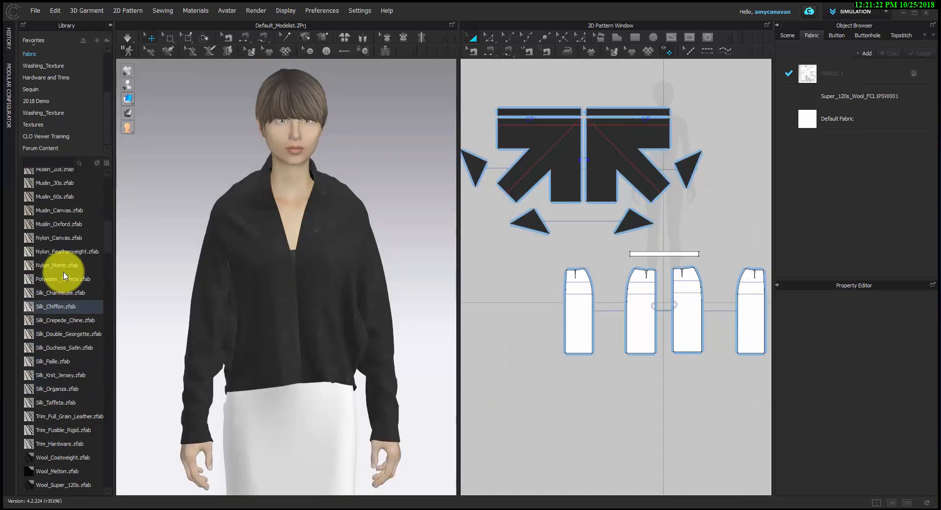
{"action": "scroll", "coordinate": [63, 274], "scroll_direction": "up", "scroll_amount": 10}
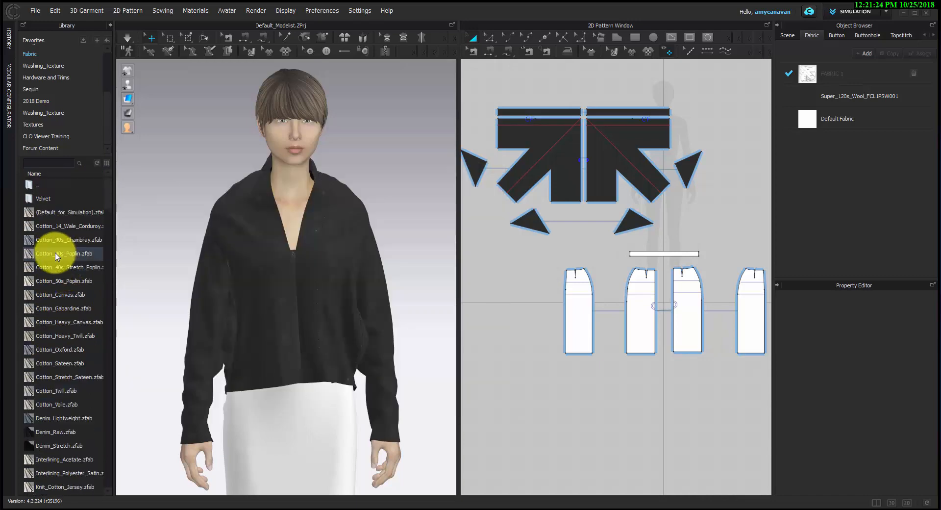
{"action": "double_click", "coordinate": [43, 199]}
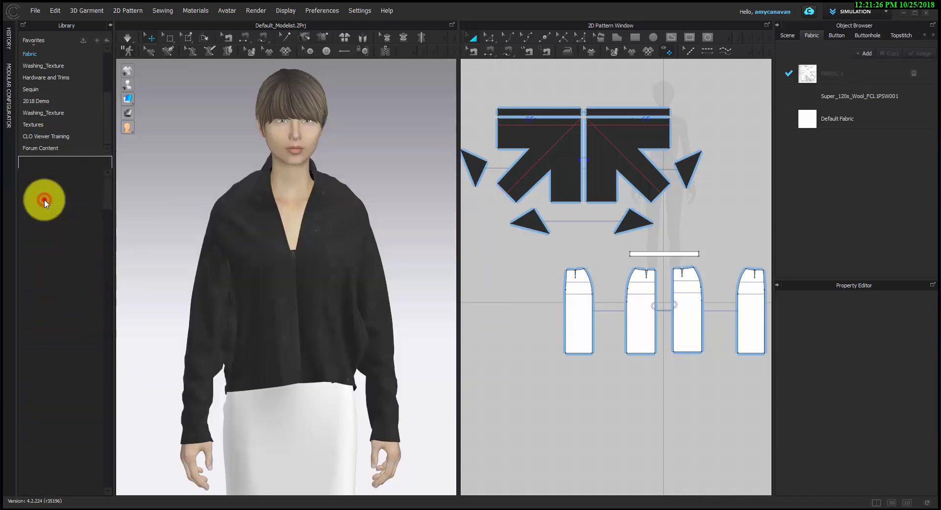
{"action": "left_click_drag", "start_coordinate": [50, 198], "coordinate": [563, 416]}
{"action": "scroll", "coordinate": [429, 441], "scroll_direction": "down", "scroll_amount": 5}
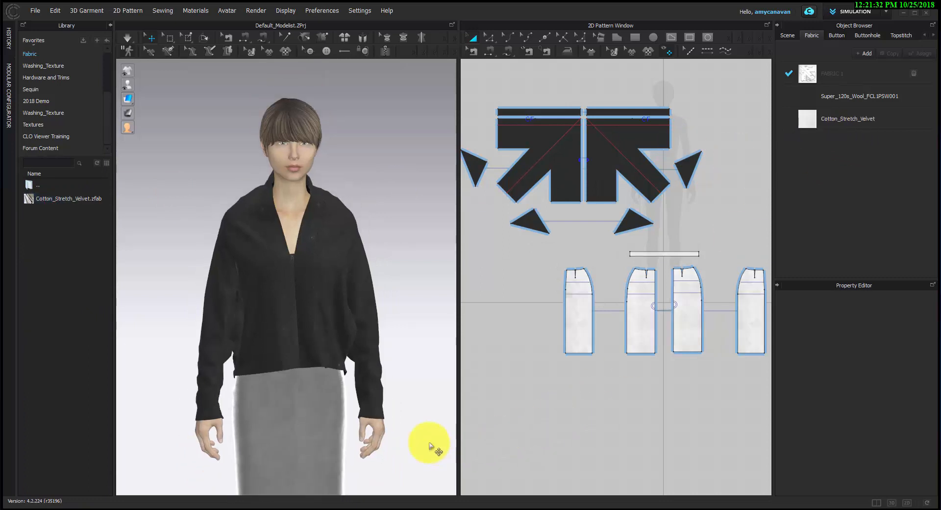
{"action": "mouse_move", "coordinate": [394, 434]}
{"action": "right_mouse_down"}
{"action": "mouse_move", "coordinate": [263, 431]}
{"action": "mouse_move", "coordinate": [395, 435]}
{"action": "right_mouse_up"}
{"action": "scroll", "coordinate": [381, 435], "scroll_direction": "down", "scroll_amount": 3}
{"action": "mouse_move", "coordinate": [380, 431]}
{"action": "middle_mouse_down"}
{"action": "mouse_move", "coordinate": [381, 384]}
{"action": "mouse_move", "coordinate": [387, 427]}
{"action": "middle_mouse_up"}
{"action": "scroll", "coordinate": [380, 421], "scroll_direction": "up", "scroll_amount": 3}
Merge the two front skirt pieces along their centre edges into one full-width front panel.
{"action": "scroll", "coordinate": [580, 418], "scroll_direction": "up", "scroll_amount": 5}
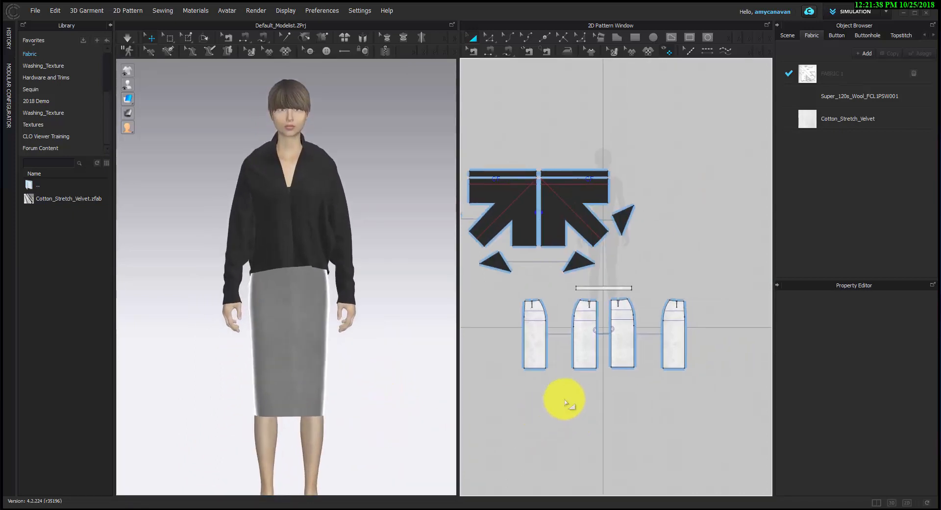
{"action": "left_click_drag", "start_coordinate": [820, 119], "coordinate": [559, 345]}
{"action": "right_click", "coordinate": [578, 301]}
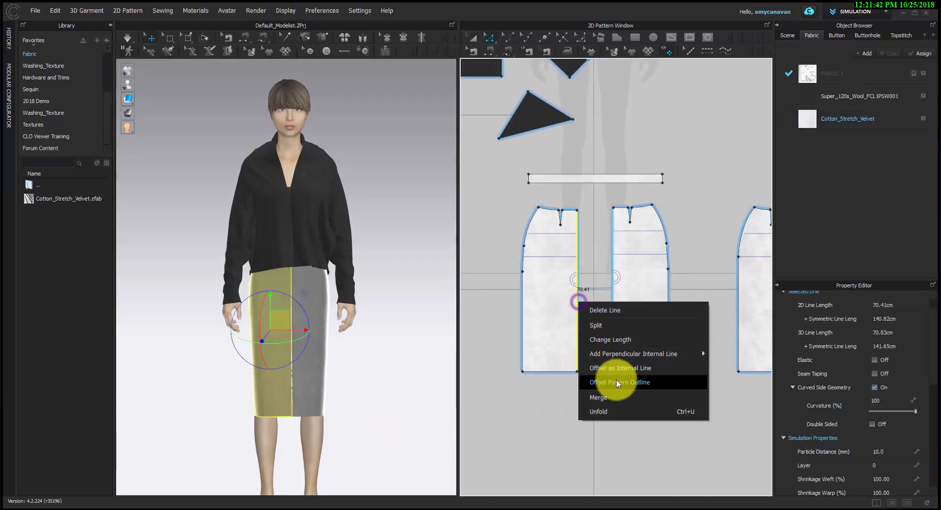
{"action": "left_click", "coordinate": [615, 392]}
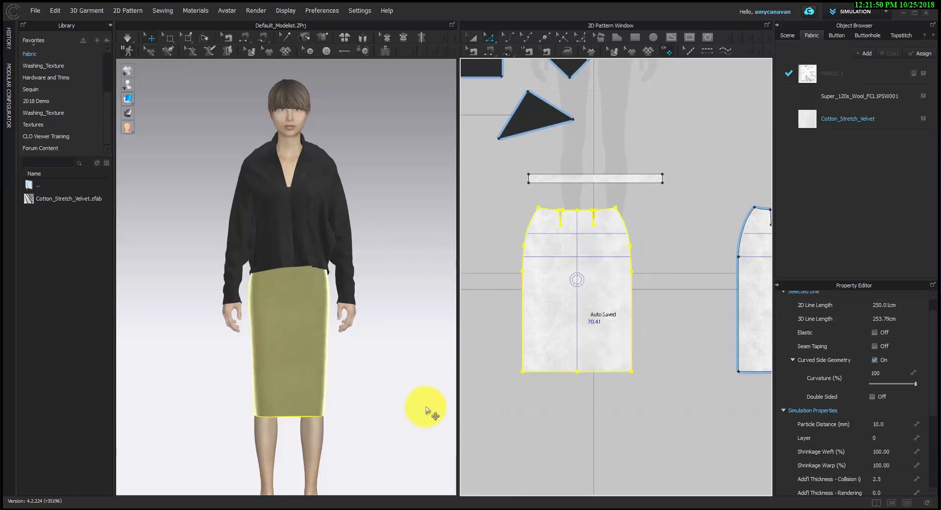
{"action": "left_click", "coordinate": [426, 410]}
{"action": "mouse_move", "coordinate": [397, 405]}
{"action": "right_mouse_down"}
{"action": "mouse_move", "coordinate": [171, 395]}
{"action": "mouse_move", "coordinate": [311, 393]}
{"action": "mouse_move", "coordinate": [391, 404]}
{"action": "right_mouse_up"}
{"action": "scroll", "coordinate": [387, 396], "scroll_direction": "down", "scroll_amount": 1}
{"action": "middle_click_drag", "start_coordinate": [382, 371], "coordinate": [375, 346]}
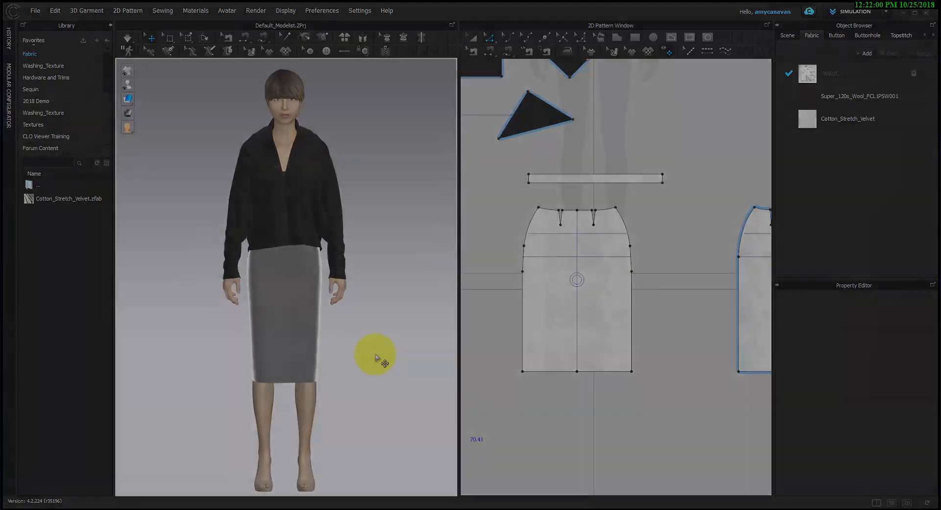